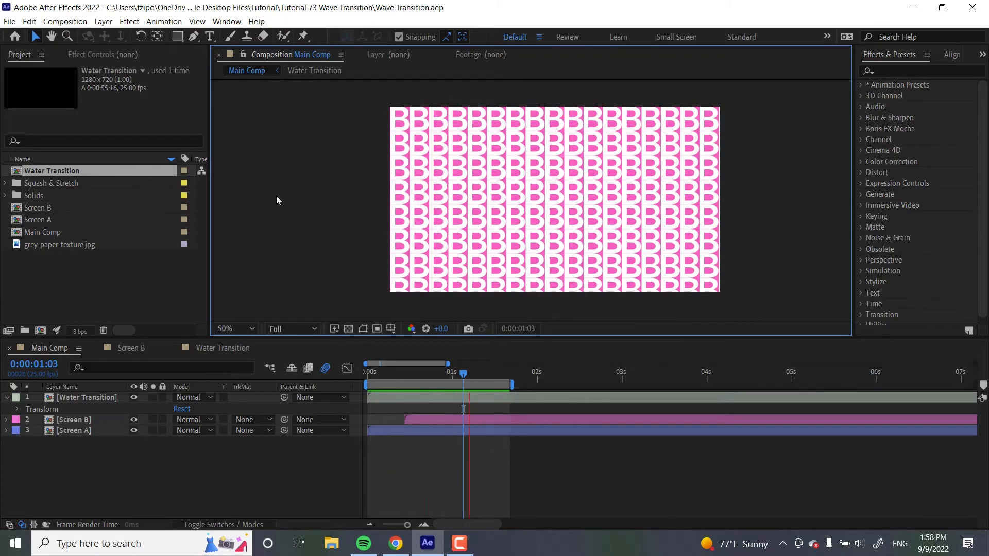
# Delete the Water Transition layer from Main Comp and preview the plain cut between Screen A and Screen B.
pyautogui.press('Delete')
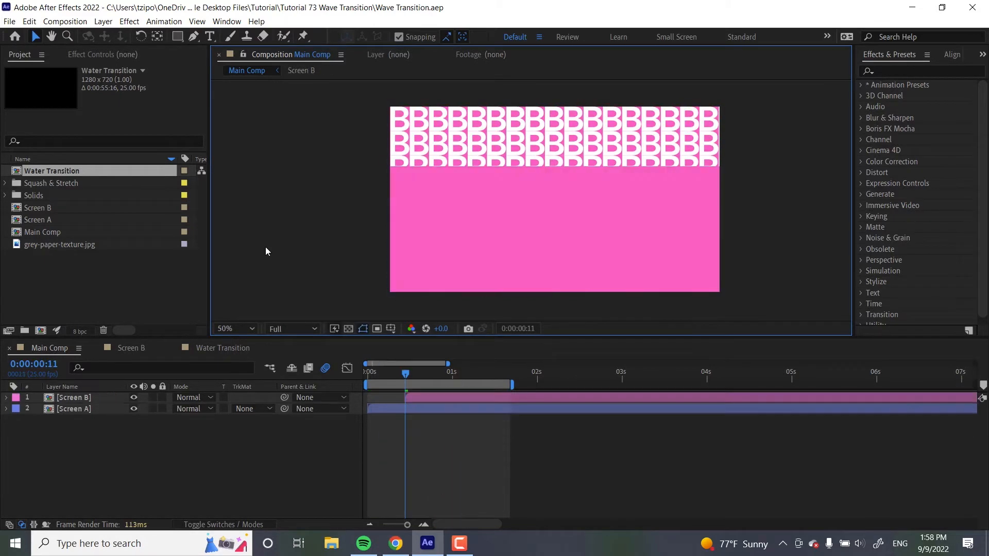
pyautogui.press('space')
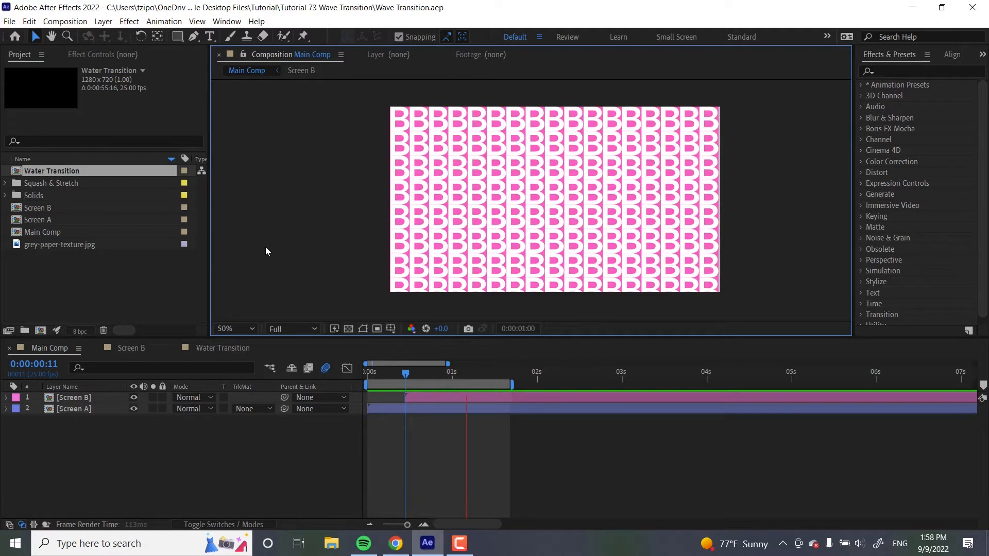
pyautogui.press('space')
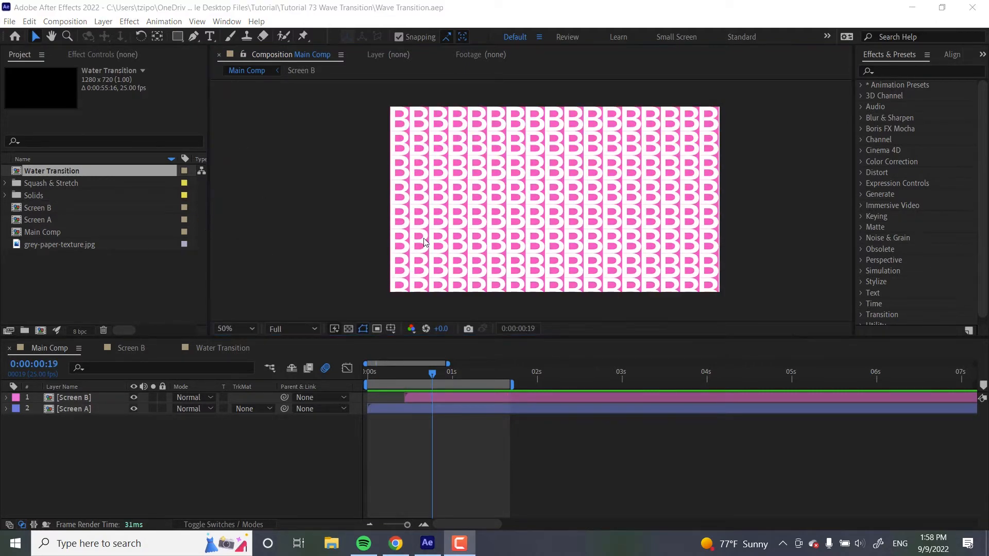
# Add a new empty shape layer on top of Main Comp.
pyautogui.click(101, 21)
pyautogui.moveTo(166, 36)
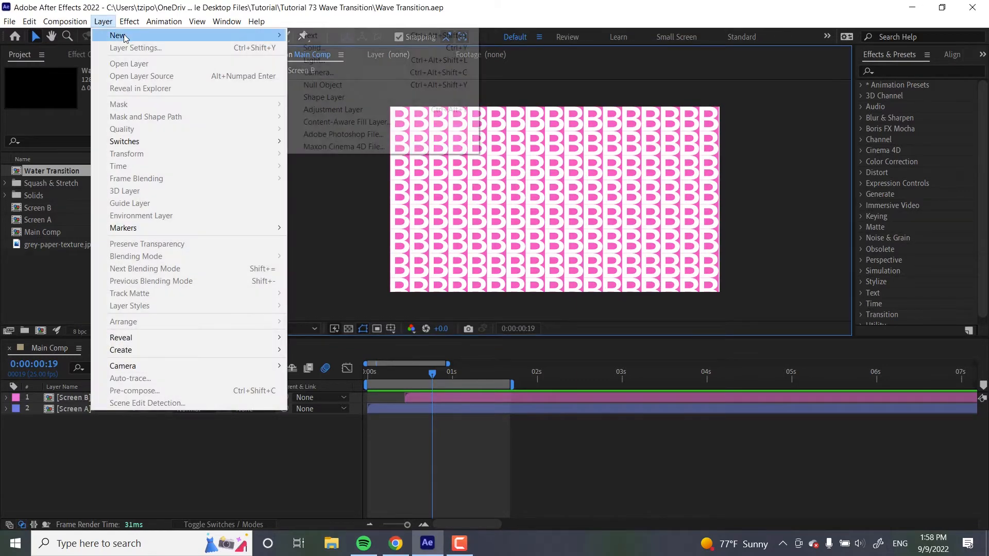
pyautogui.click(350, 96)
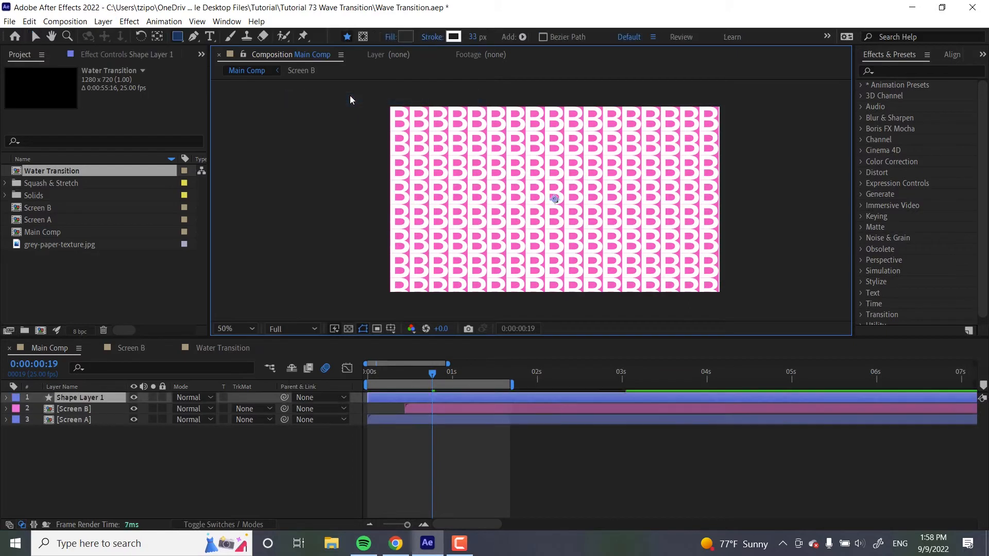
# Draw a closed wave-shaped path with the Pen tool, with its base below the frame and its sides extending past both edges.
pyautogui.click(196, 36)
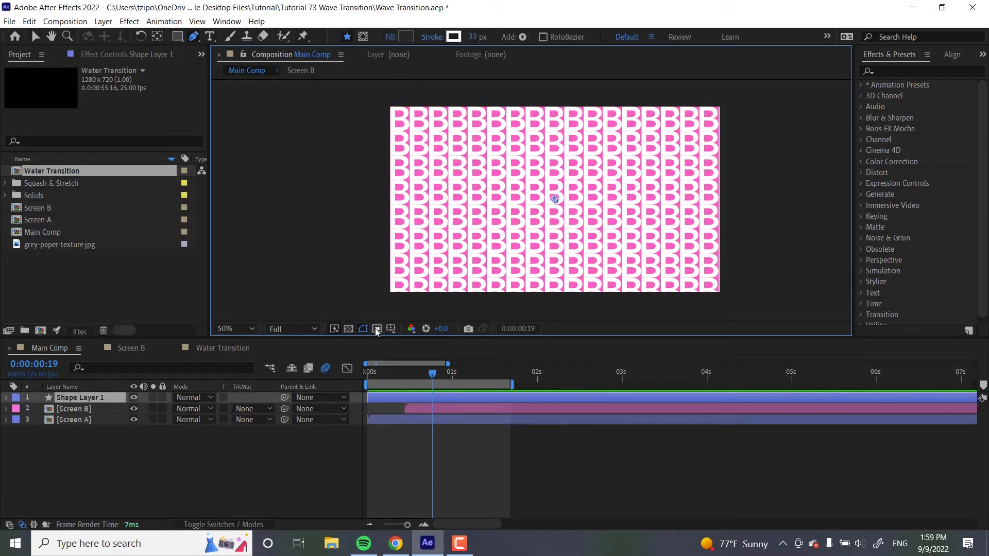
pyautogui.click(350, 304)
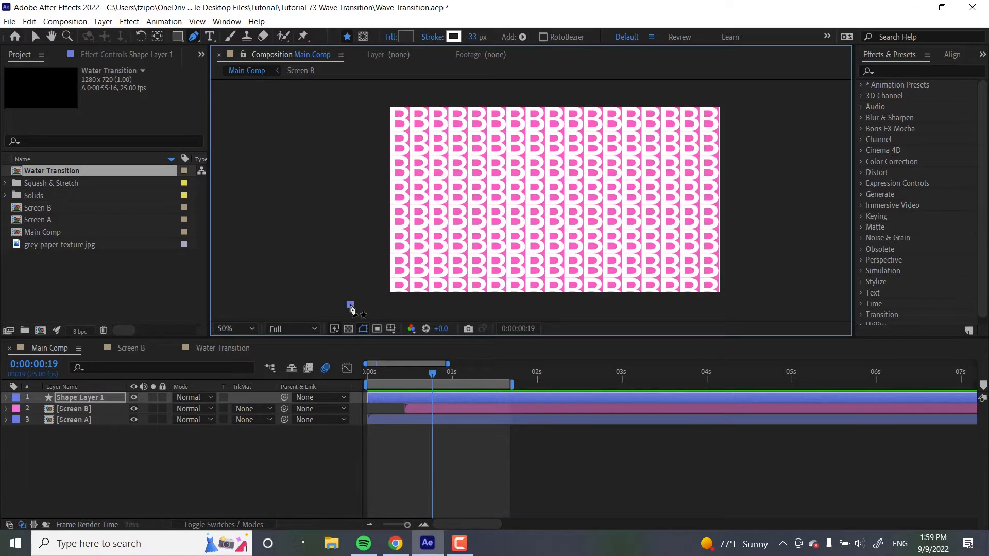
pyautogui.click(755, 305)
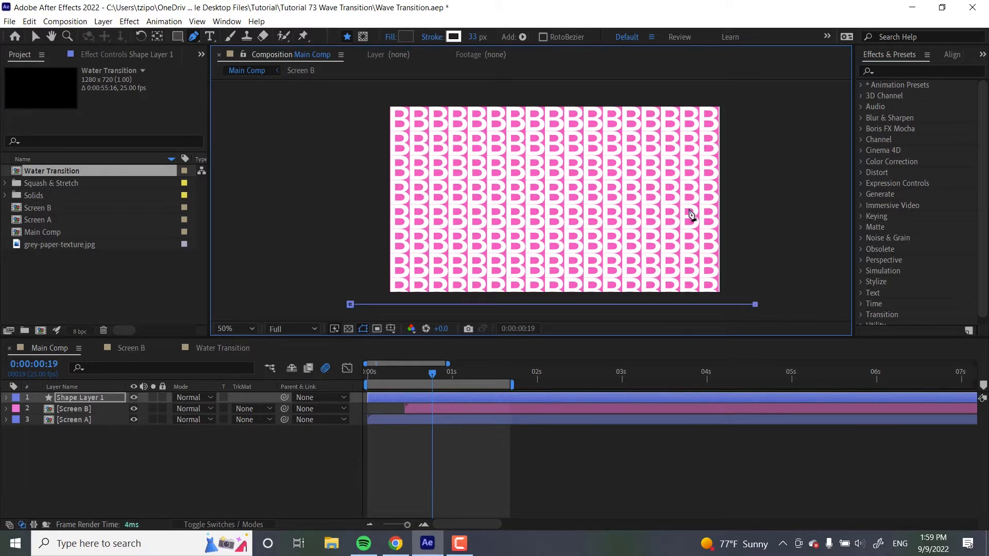
pyautogui.click(700, 188)
pyautogui.moveTo(700, 188); pyautogui.dragTo(632, 191)
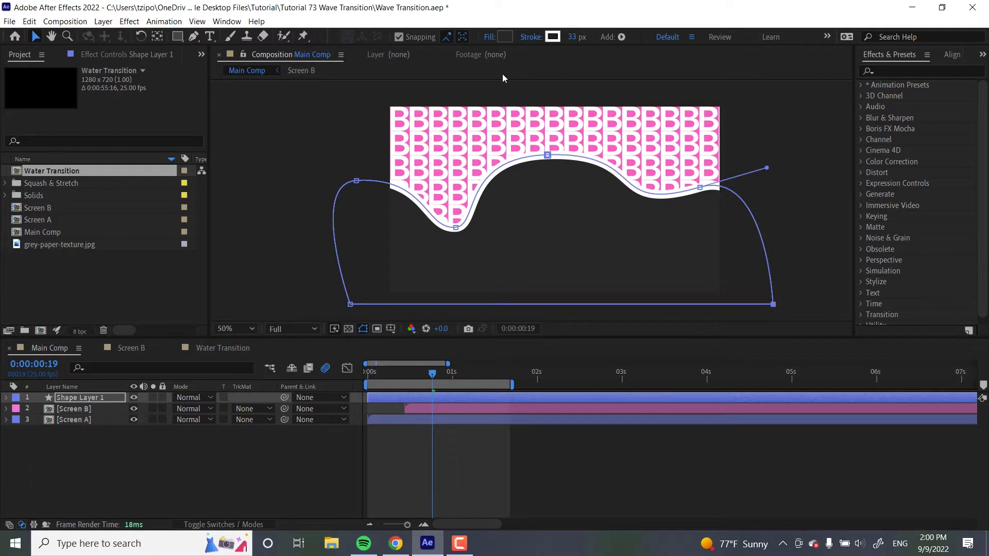
# Rename the shape layer as Wave.
pyautogui.click(79, 397)
pyautogui.press('Return')
pyautogui.write('Wave')
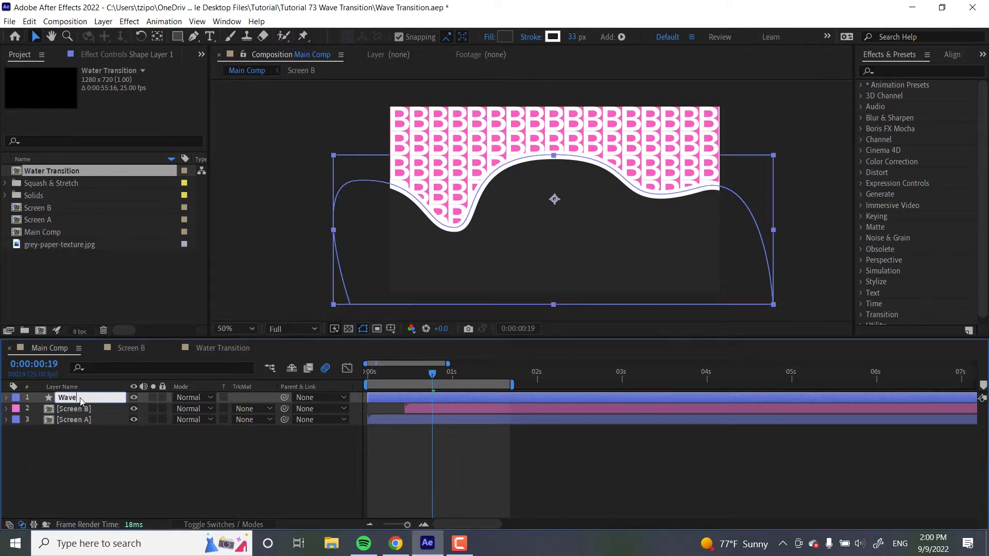
pyautogui.press('Return')
# Filter the timeline by "path" and set a keyframe on the Wave layer's Path property at 0:00:00:05.
pyautogui.click(132, 367)
pyautogui.write('path')
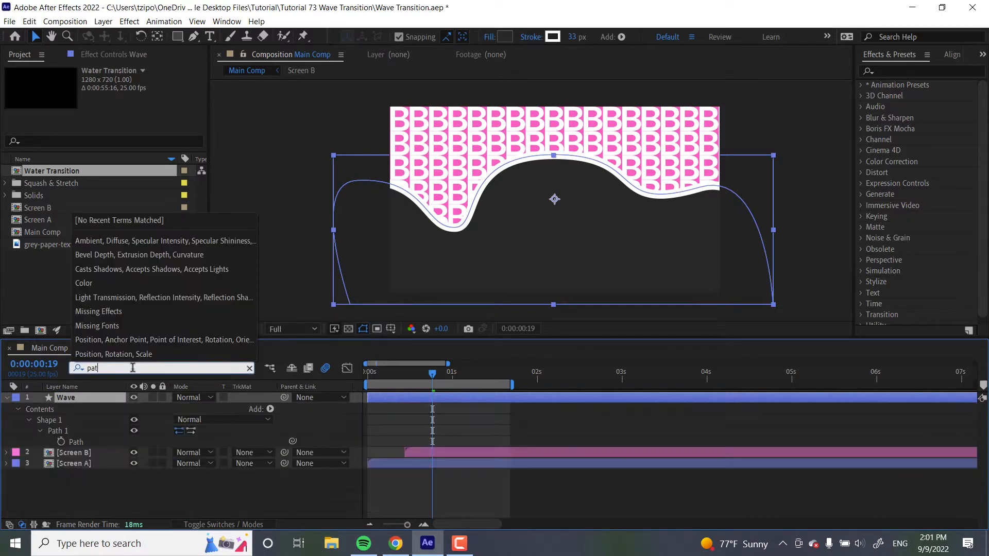
pyautogui.click(82, 397)
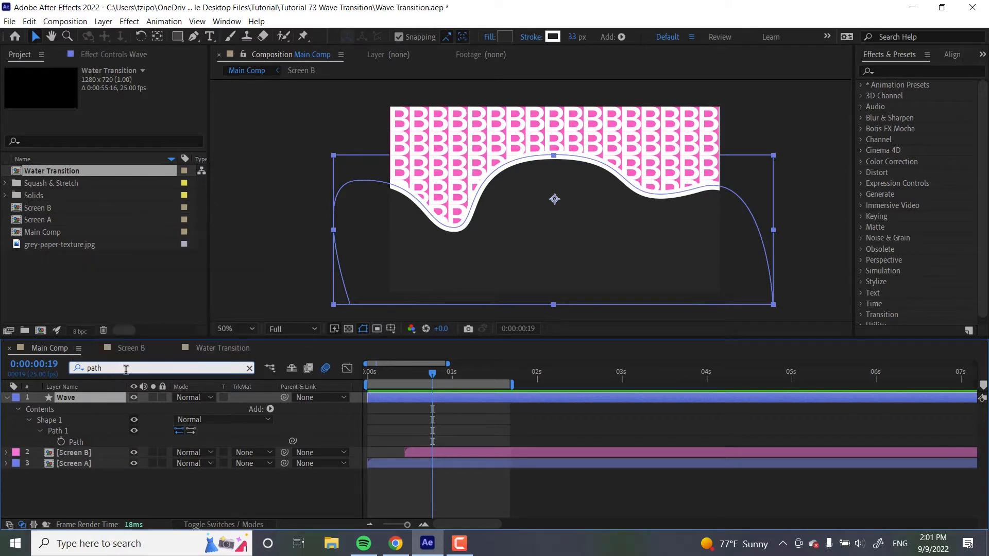
pyautogui.click(106, 499)
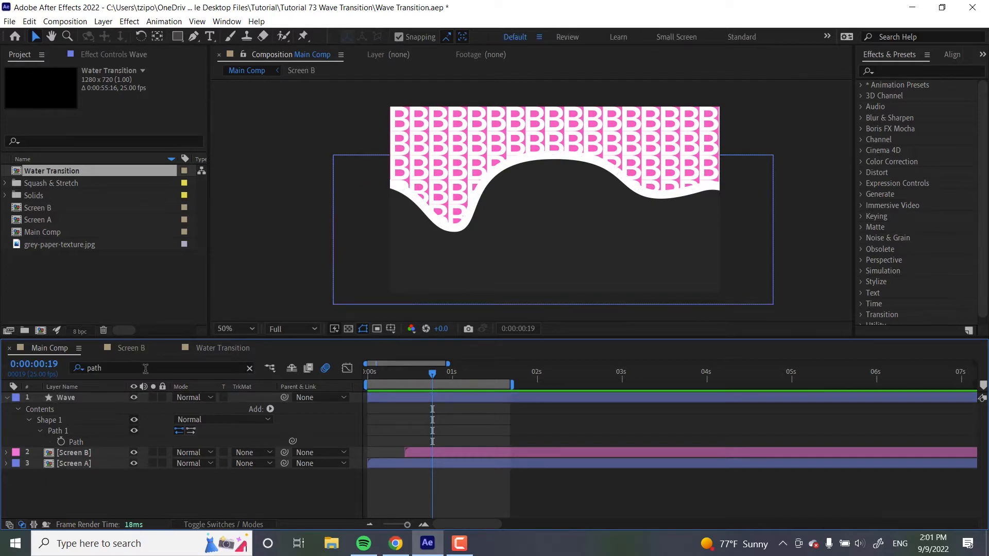
pyautogui.click(79, 442)
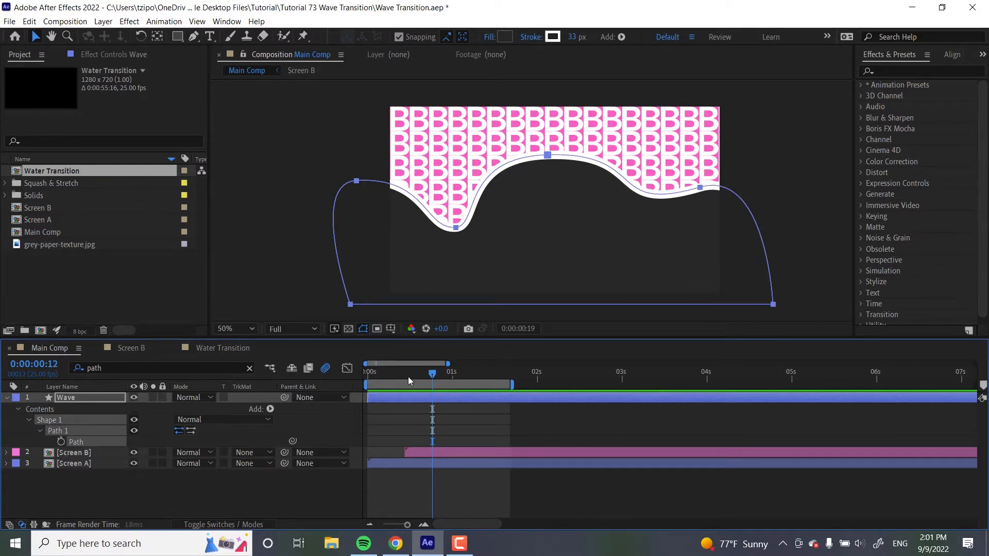
pyautogui.moveTo(408, 377); pyautogui.dragTo(383, 374)
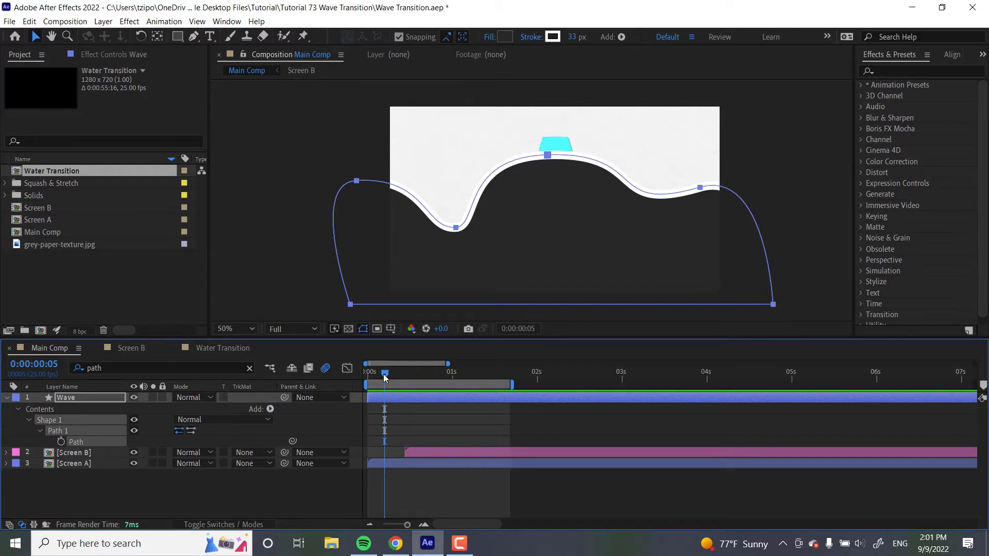
pyautogui.click(60, 441)
# At 0:00:00:00, move the wave's upper path points down below the frame so the shape starts out of view.
pyautogui.moveTo(375, 373); pyautogui.dragTo(366, 373)
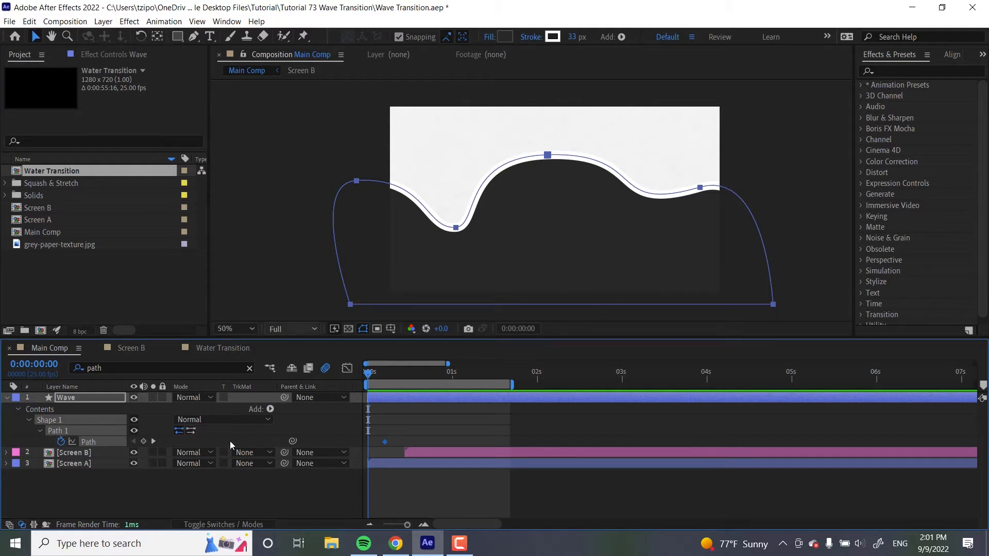
pyautogui.click(94, 488)
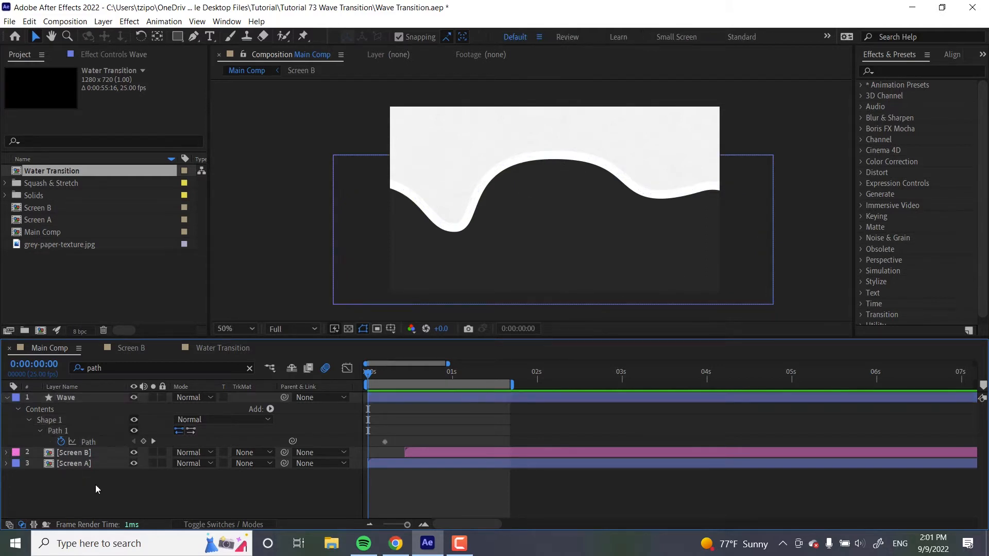
pyautogui.click(85, 434)
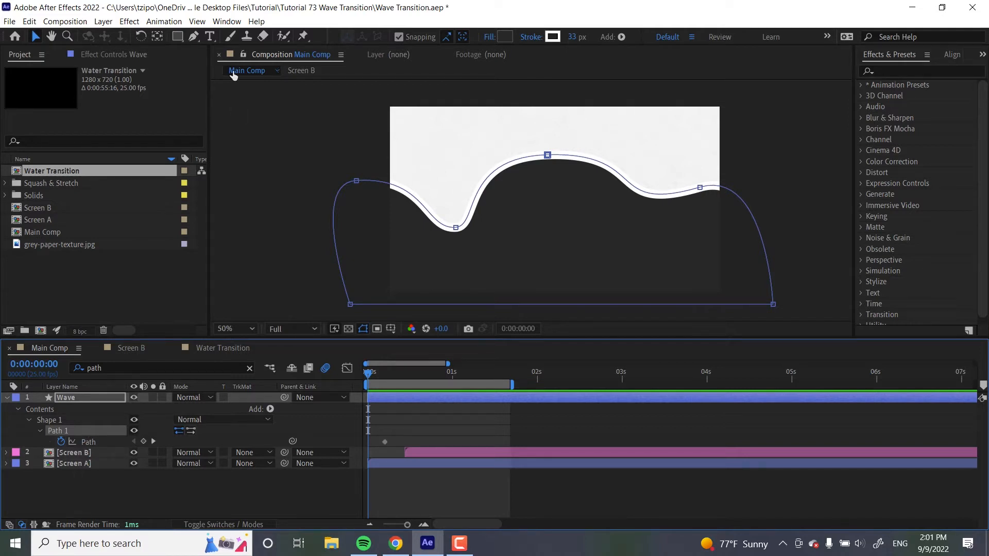
pyautogui.click(194, 37)
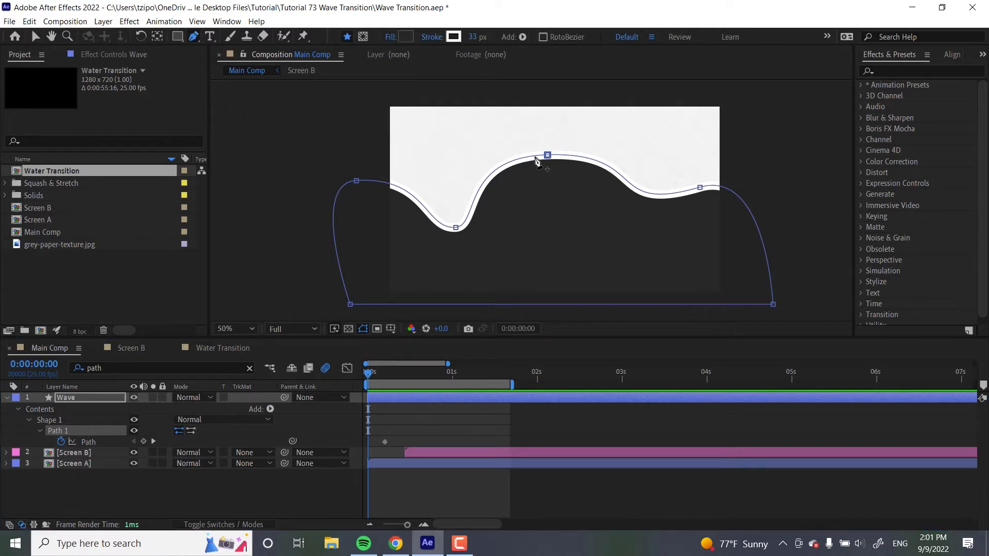
pyautogui.click(547, 156)
pyautogui.moveTo(547, 156); pyautogui.dragTo(536, 298)
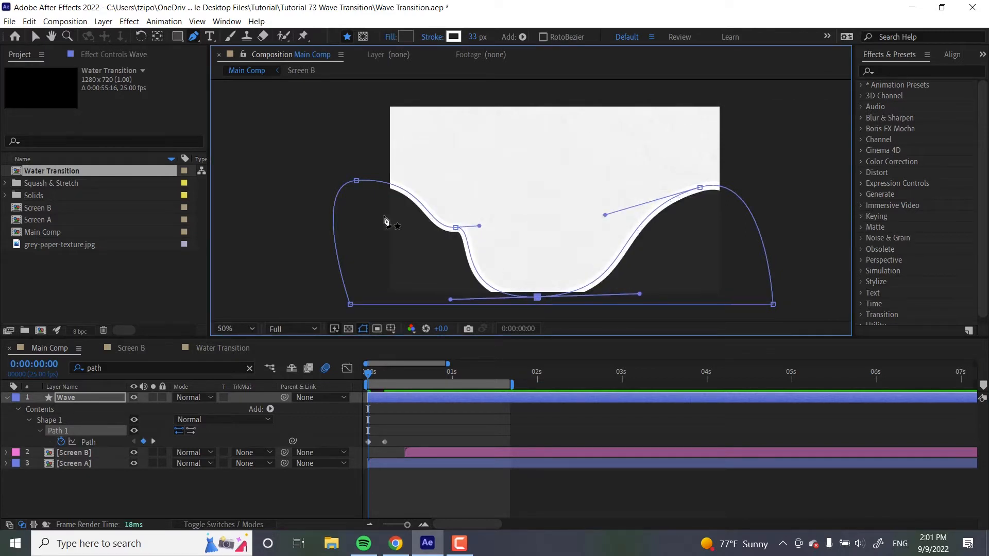
pyautogui.moveTo(357, 182); pyautogui.dragTo(299, 273)
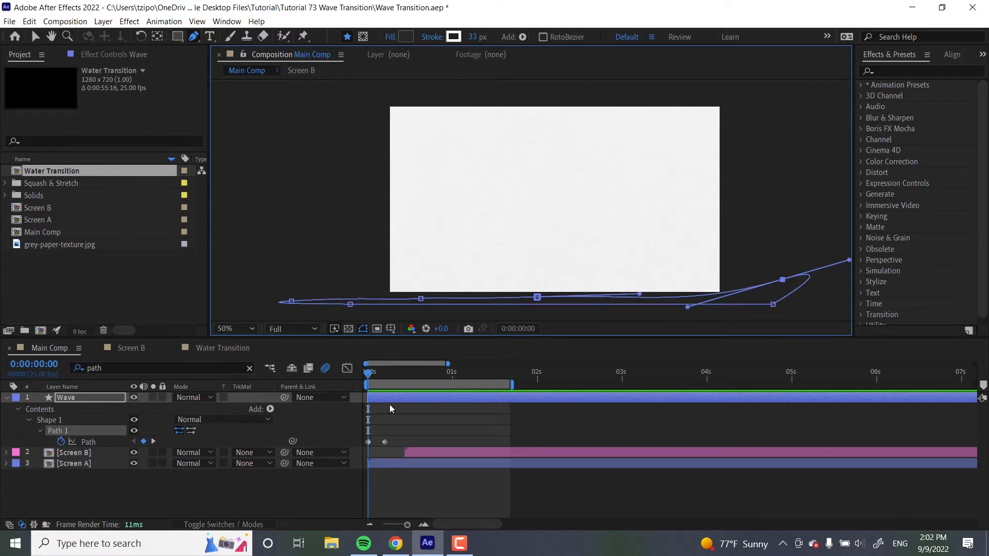
# At 0:00:00:09, move the wave's upper path points up and outward so the shape covers the whole frame.
pyautogui.click(394, 374)
pyautogui.moveTo(394, 374); pyautogui.dragTo(400, 373)
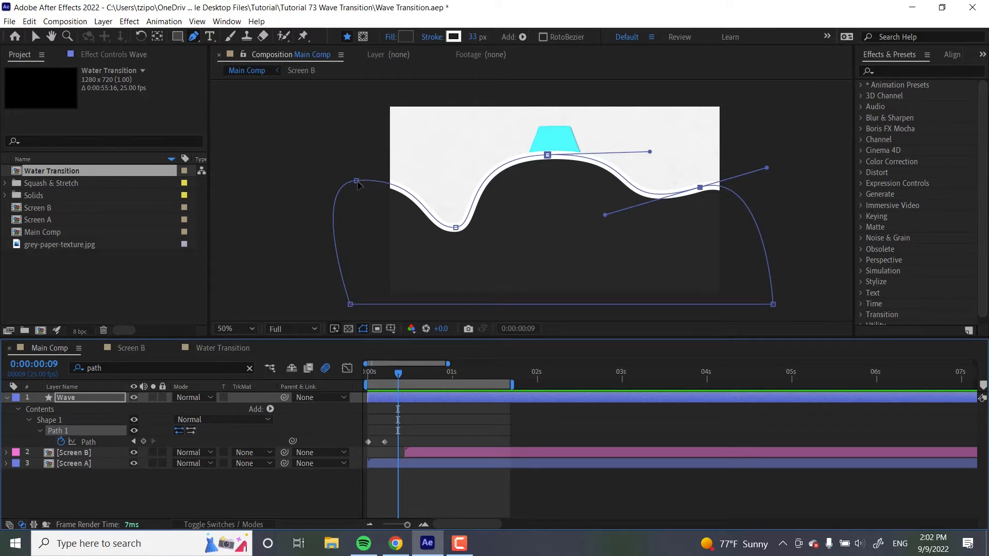
pyautogui.moveTo(357, 183); pyautogui.dragTo(285, 122)
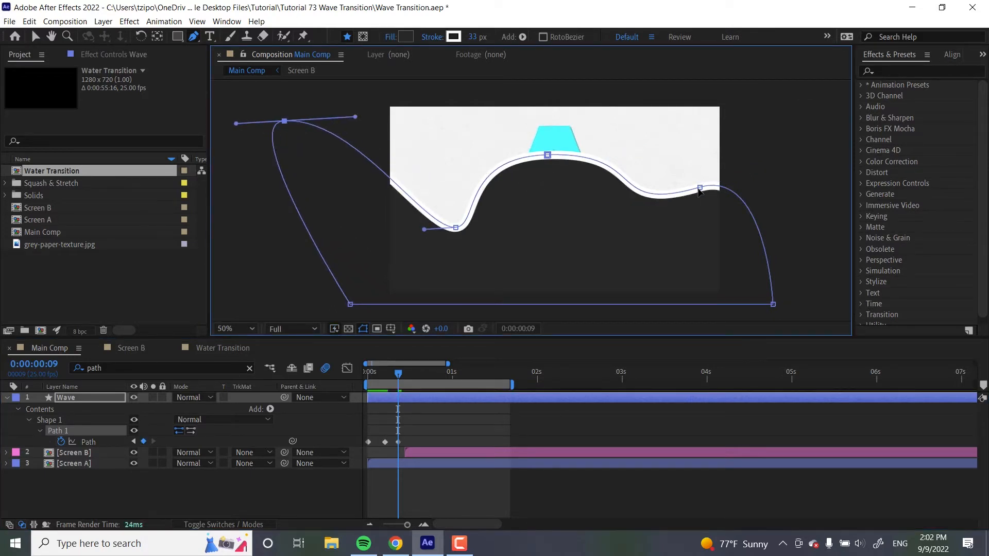
pyautogui.moveTo(701, 191); pyautogui.dragTo(757, 131)
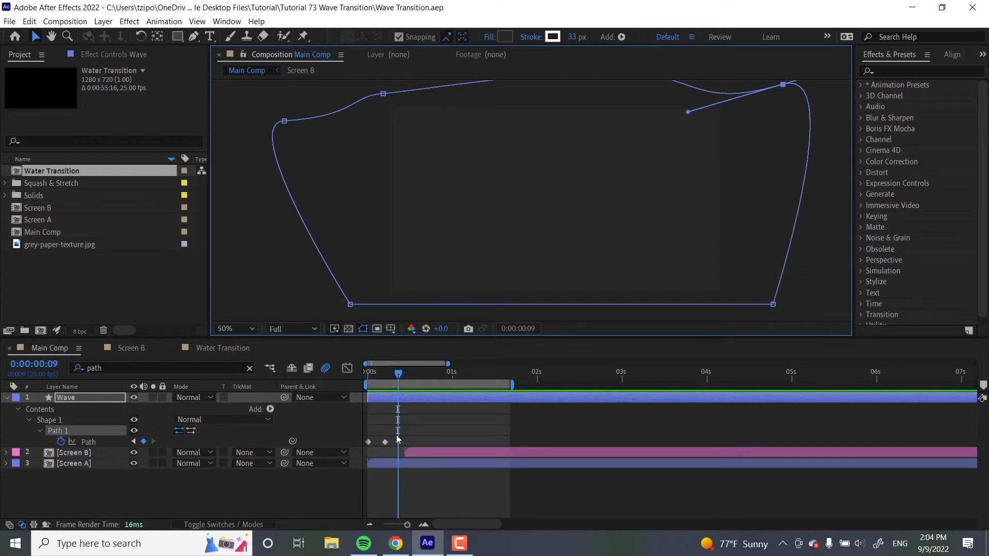
# Copy the first two Path keyframes of the Wave layer and paste them at 0:00:00:14.
pyautogui.click(382, 429)
pyautogui.moveTo(366, 427); pyautogui.dragTo(389, 450)
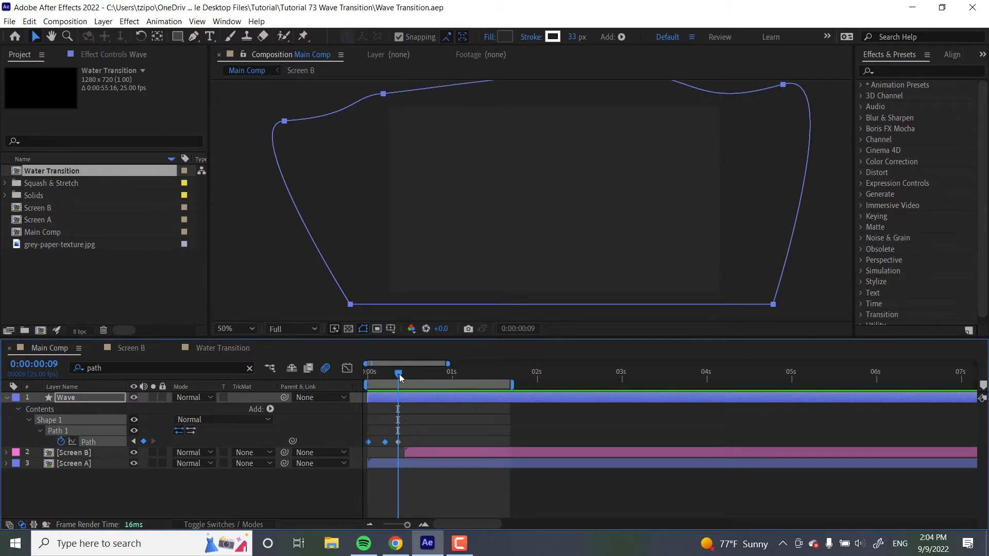
pyautogui.moveTo(400, 374); pyautogui.dragTo(415, 376)
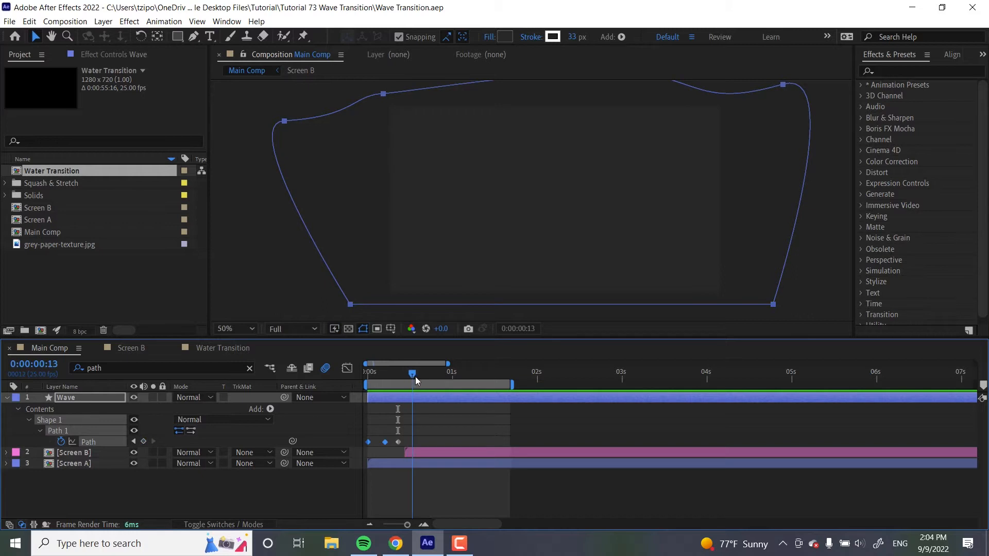
pyautogui.click(421, 443)
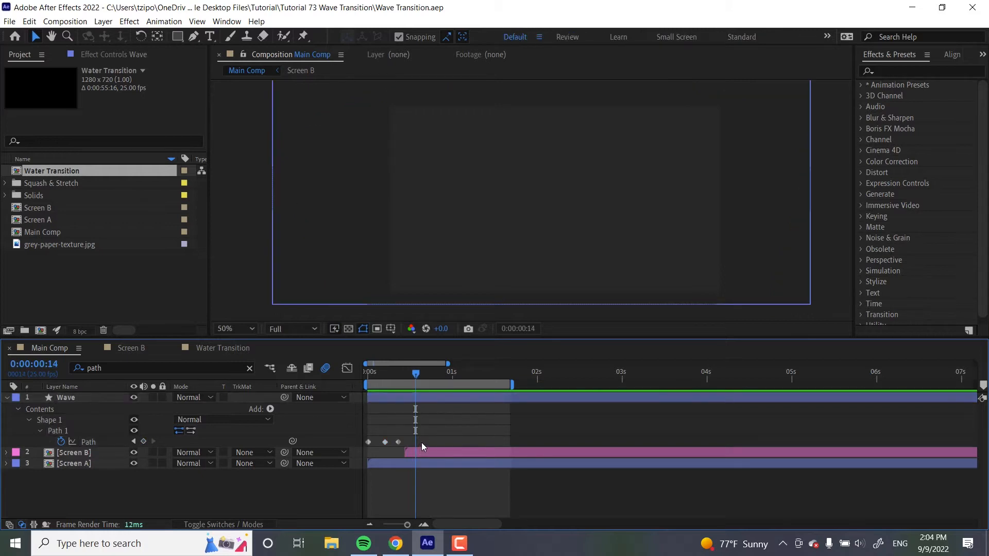
pyautogui.hotkey('ctrl', 'v')
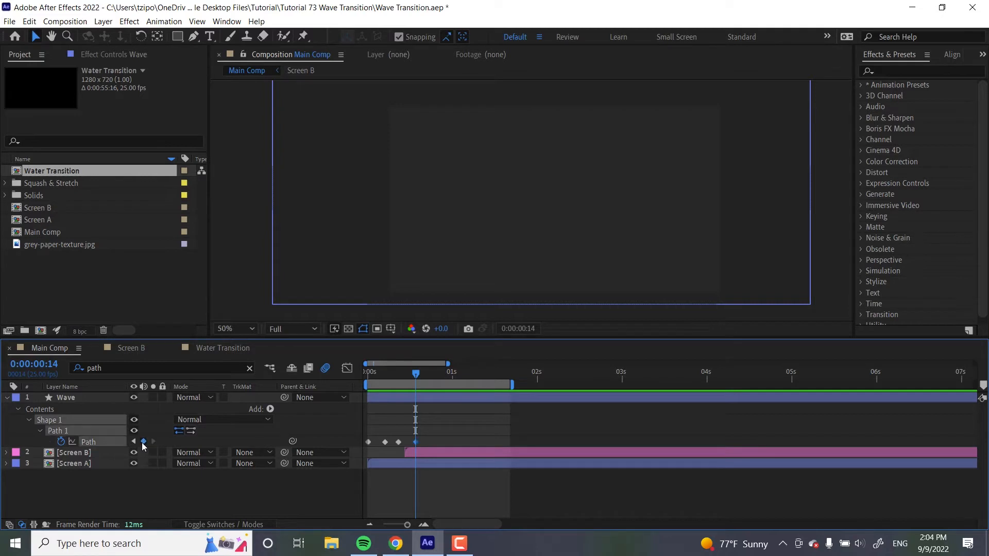
pyautogui.hotkey('ctrl', 'v')
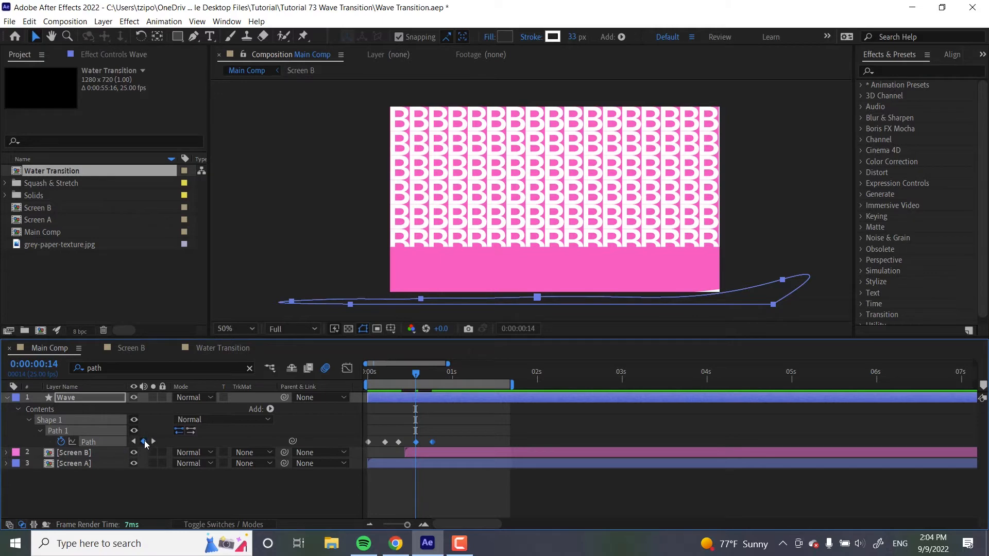
# Time-reverse the two pasted Path keyframes so the wave drops back down out of the frame.
pyautogui.click(424, 442)
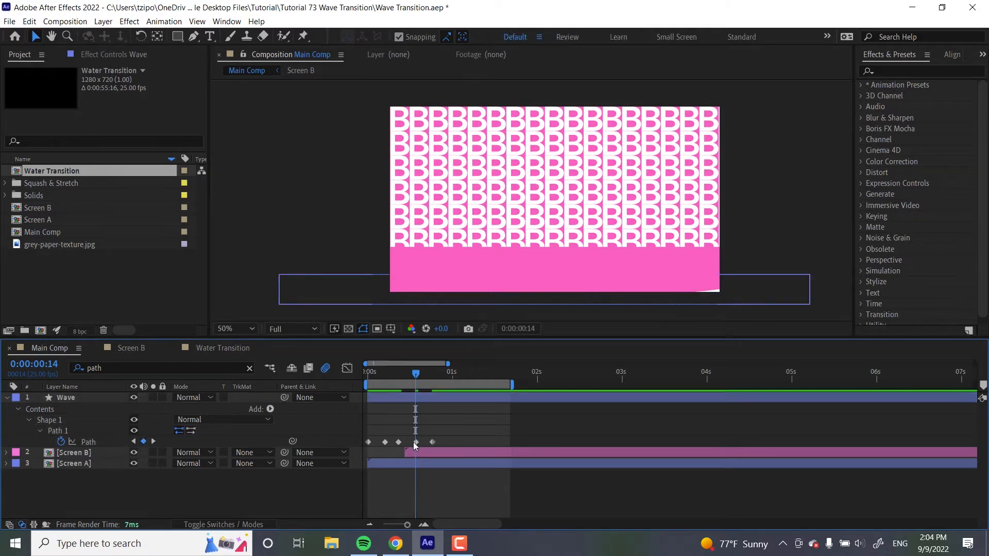
pyautogui.moveTo(446, 444); pyautogui.dragTo(407, 441)
pyautogui.click(413, 443)
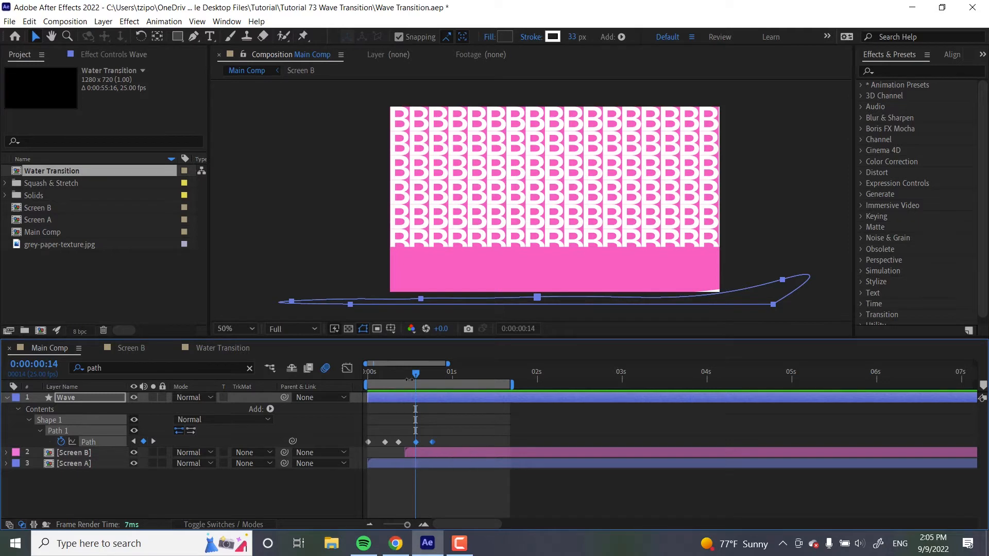
pyautogui.rightClick(416, 442)
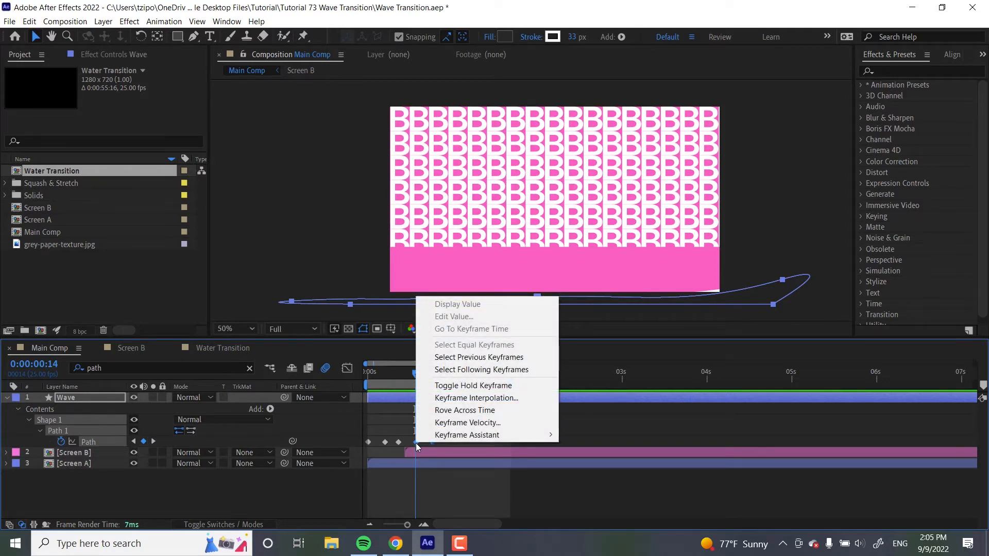
pyautogui.moveTo(431, 438)
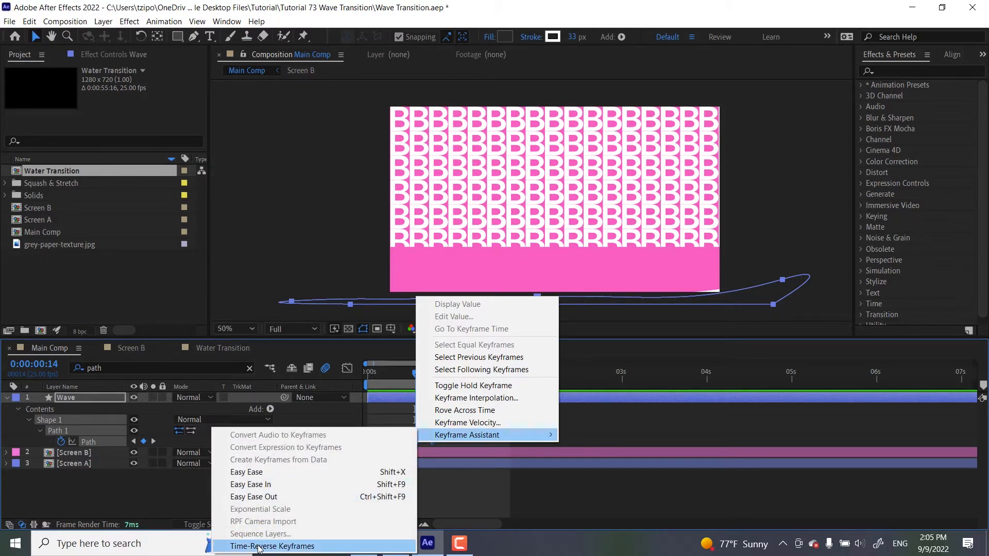
pyautogui.click(260, 546)
# Retime the last three Path keyframes of the Wave layer to spread them slightly further apart.
pyautogui.press('j')
pyautogui.click(407, 442)
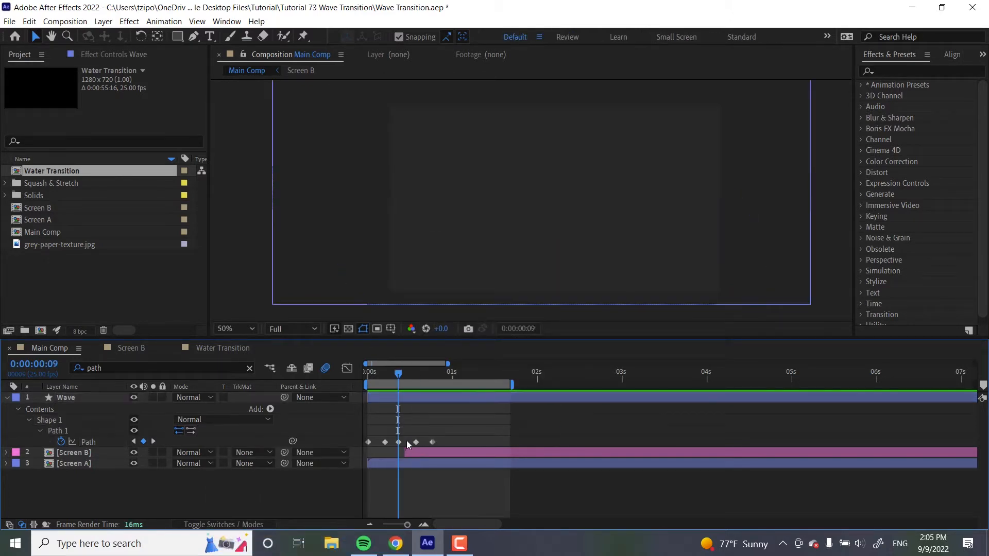
pyautogui.moveTo(409, 438)
pyautogui.mouseDown()
pyautogui.moveTo(440, 445)
pyautogui.moveTo(401, 443)
pyautogui.mouseUp()
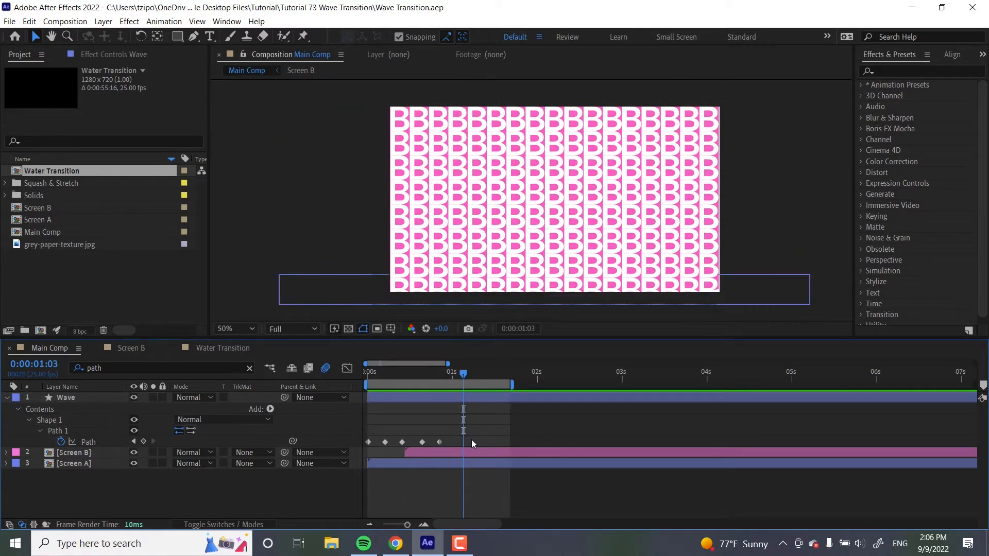
# Try Easy Ease on all five Path keyframes of the Wave layer, preview the motion, and undo the easing.
pyautogui.moveTo(472, 438); pyautogui.dragTo(363, 443)
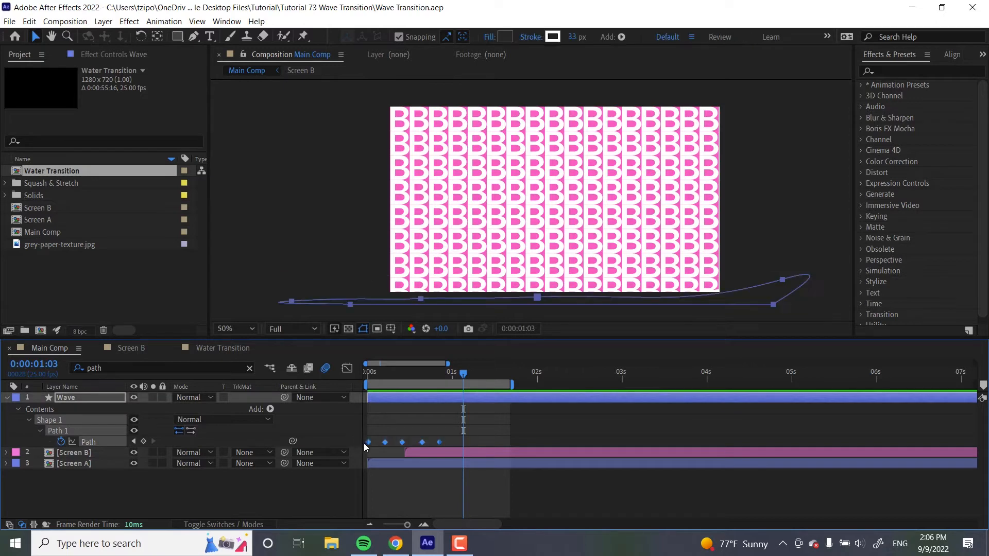
pyautogui.rightClick(368, 444)
pyautogui.moveTo(384, 437)
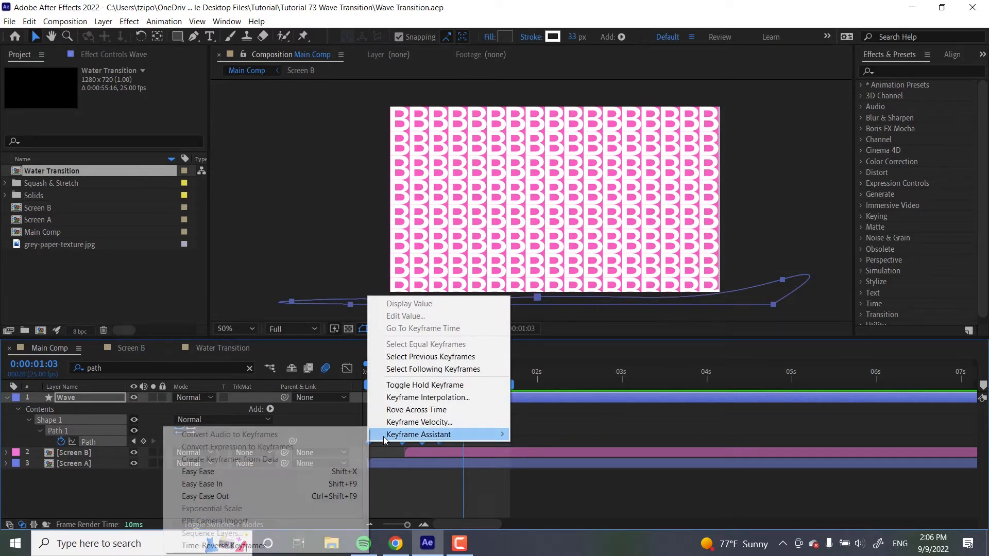
pyautogui.click(267, 470)
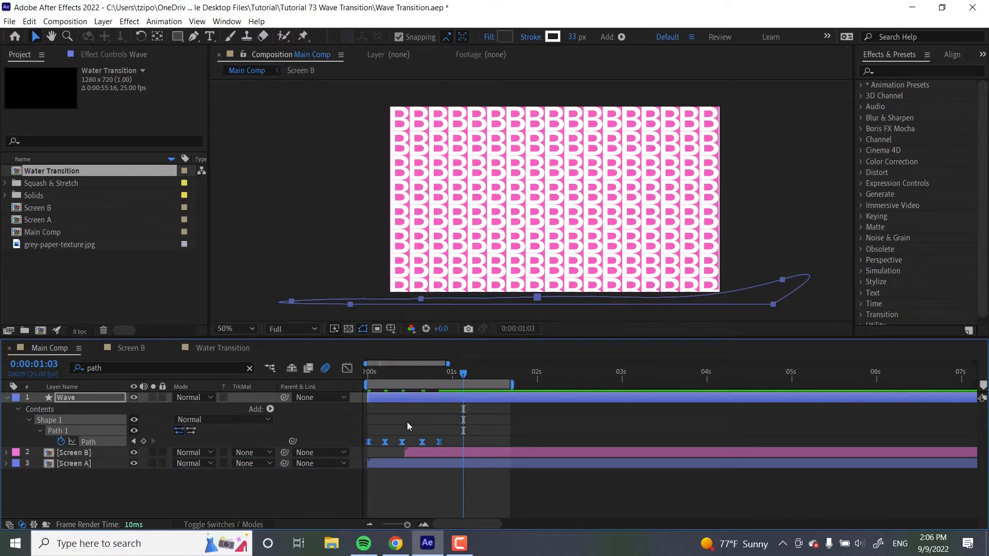
pyautogui.click(489, 423)
pyautogui.press('space')
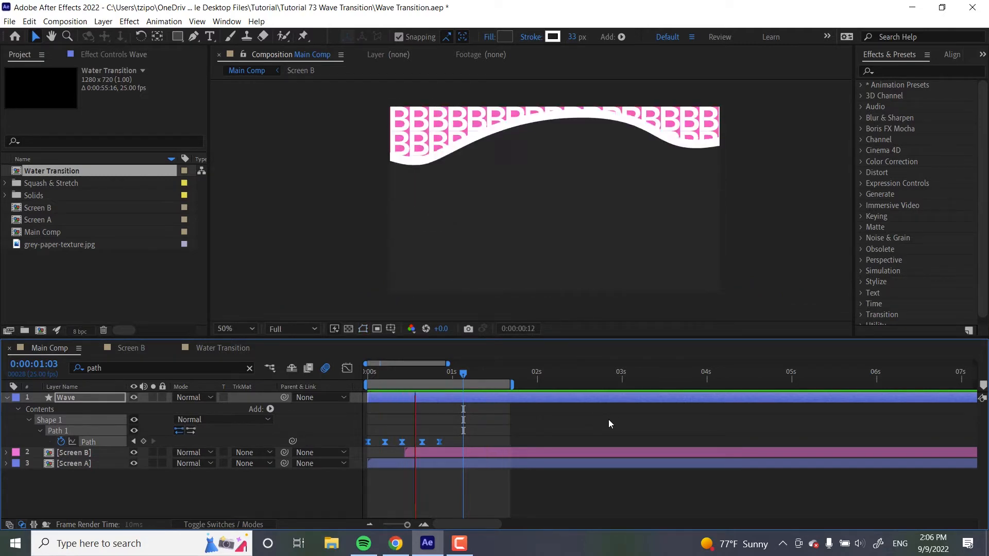
pyautogui.press('space')
pyautogui.click(608, 419)
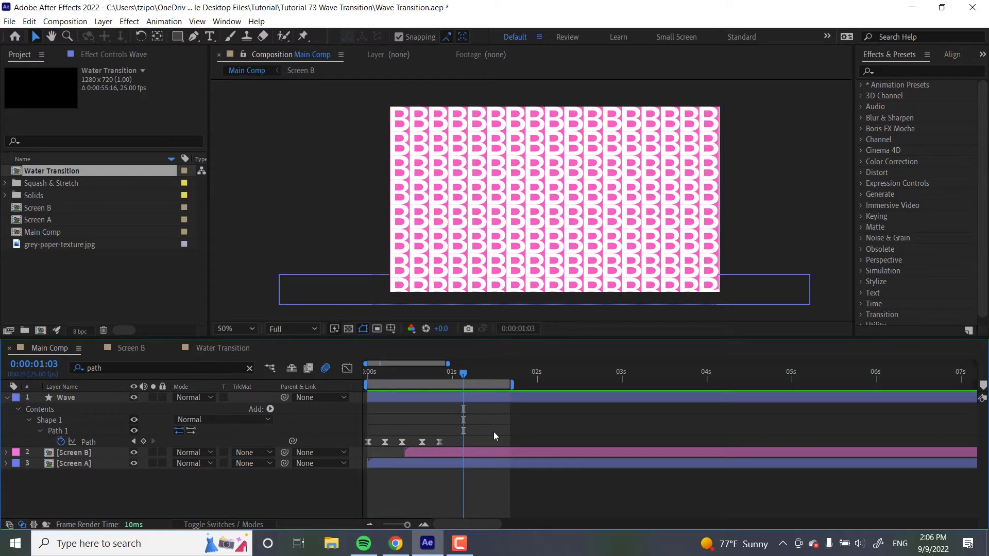
pyautogui.hotkey('ctrl', 'z')
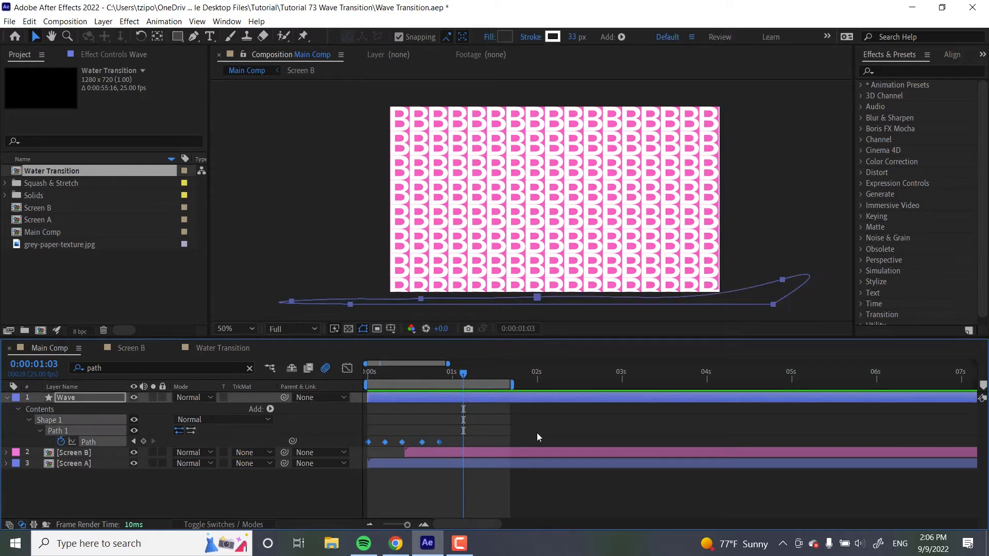
pyautogui.click(559, 438)
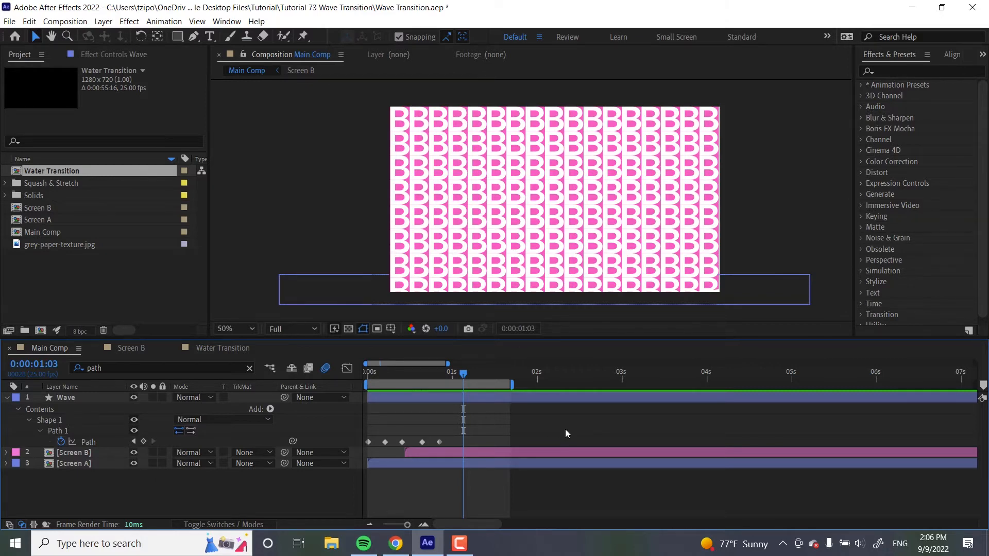
# Save the project and show the speed graph for all Path keyframes of the Wave layer.
pyautogui.hotkey('ctrl', 's')
pyautogui.moveTo(469, 439); pyautogui.dragTo(349, 445)
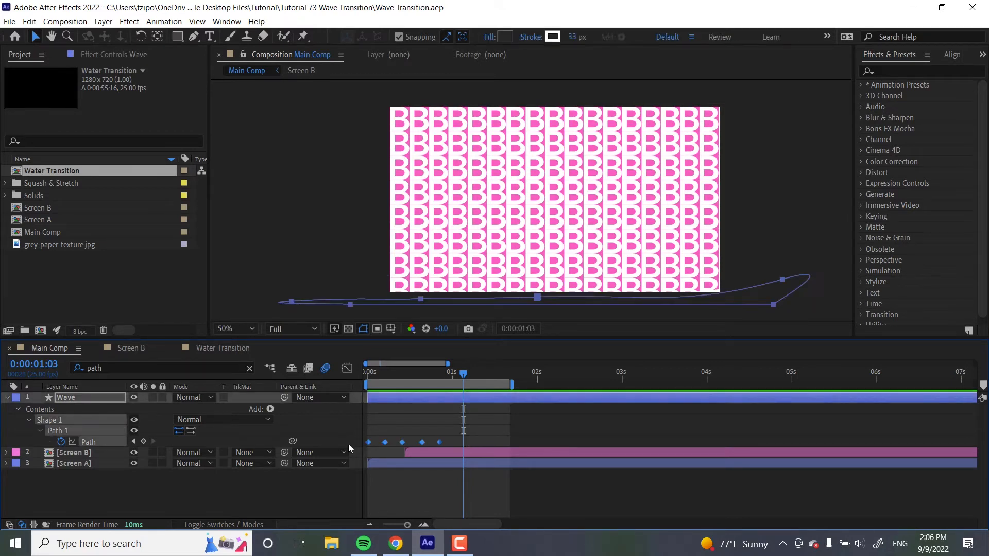
pyautogui.click(348, 372)
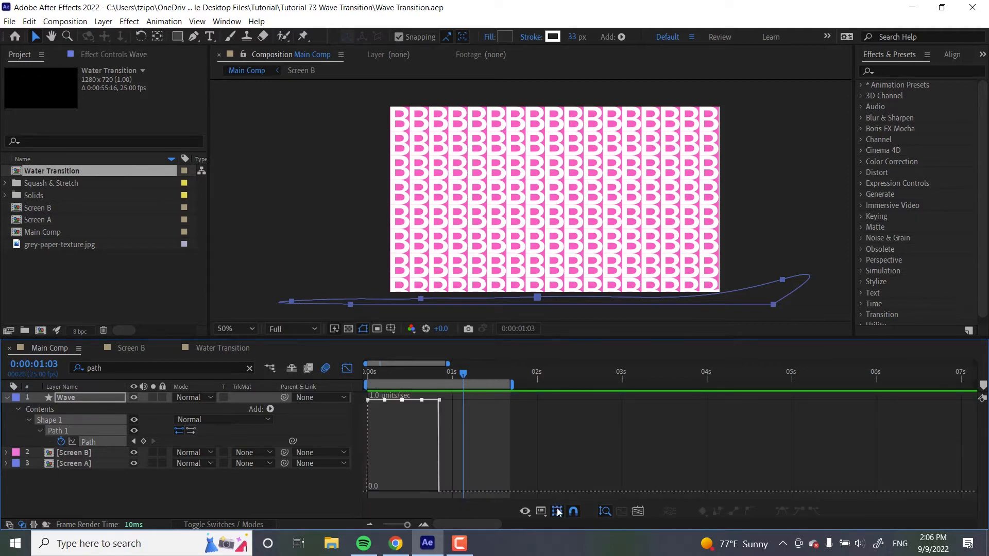
pyautogui.click(541, 512)
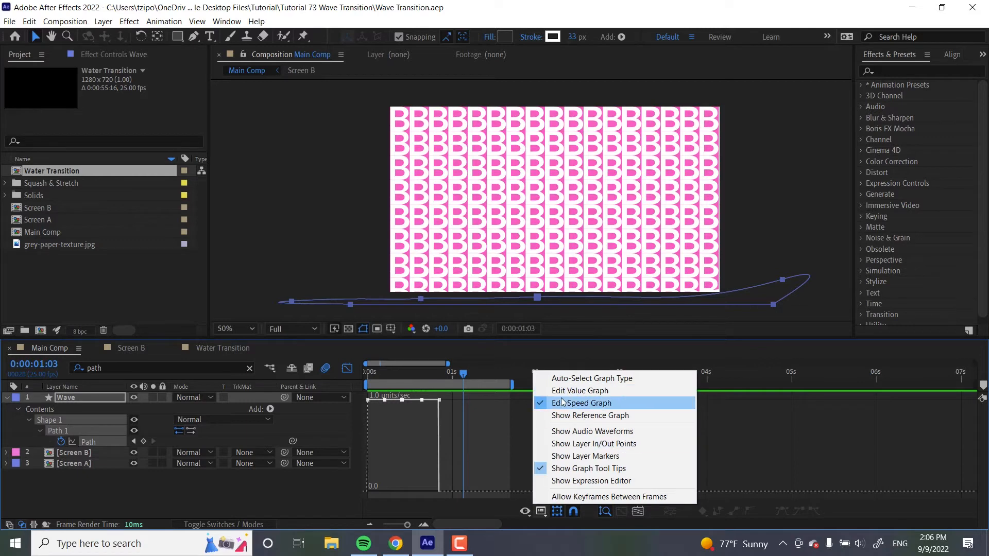
pyautogui.click(399, 509)
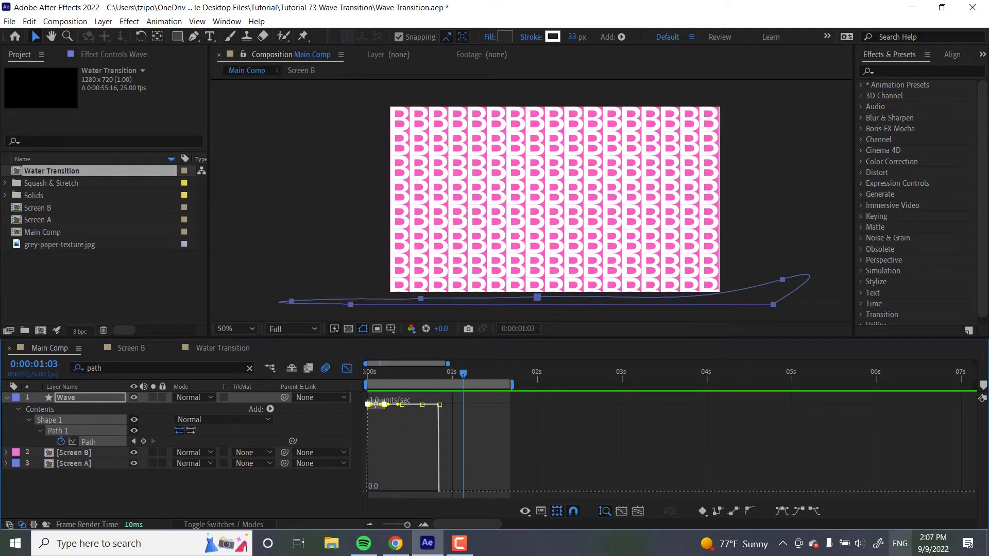
# Apply Easy Ease In to the first two Path keyframes and Easy Ease Out to the last two.
pyautogui.click(799, 513)
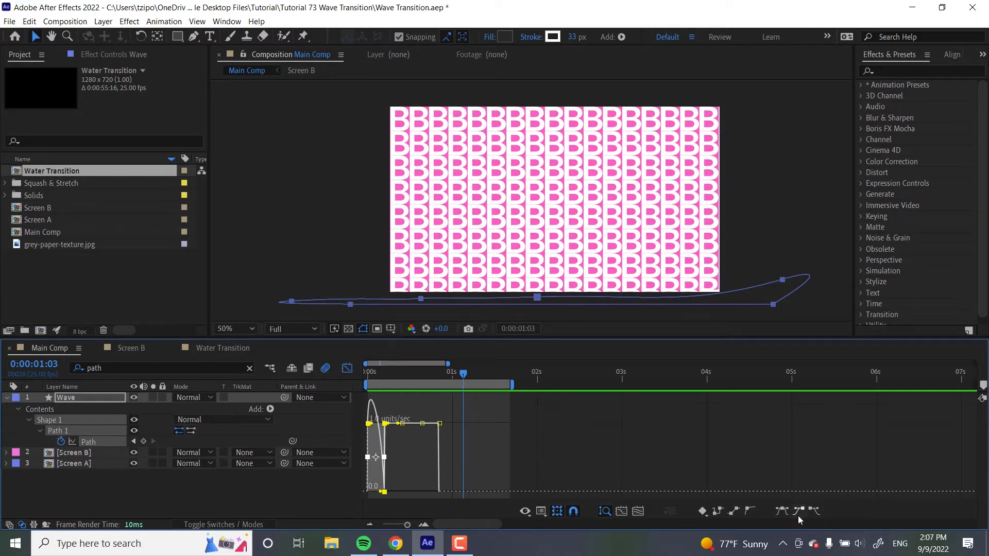
pyautogui.click(520, 459)
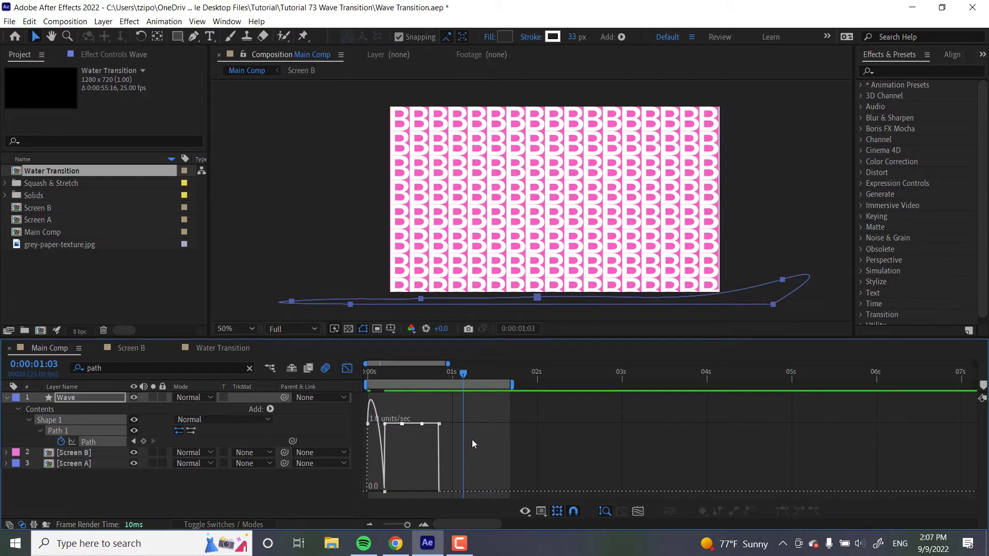
pyautogui.moveTo(472, 440); pyautogui.dragTo(413, 418)
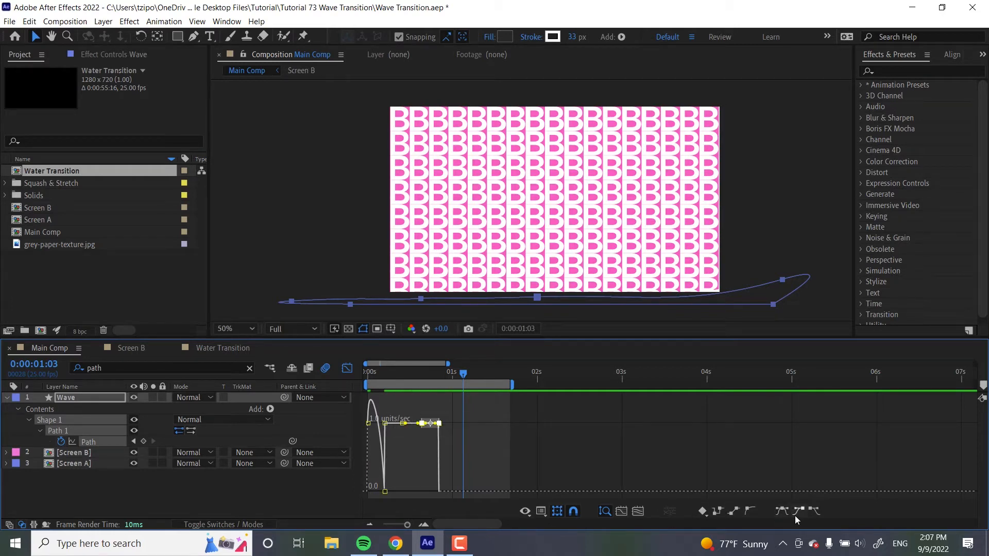
pyautogui.click(814, 513)
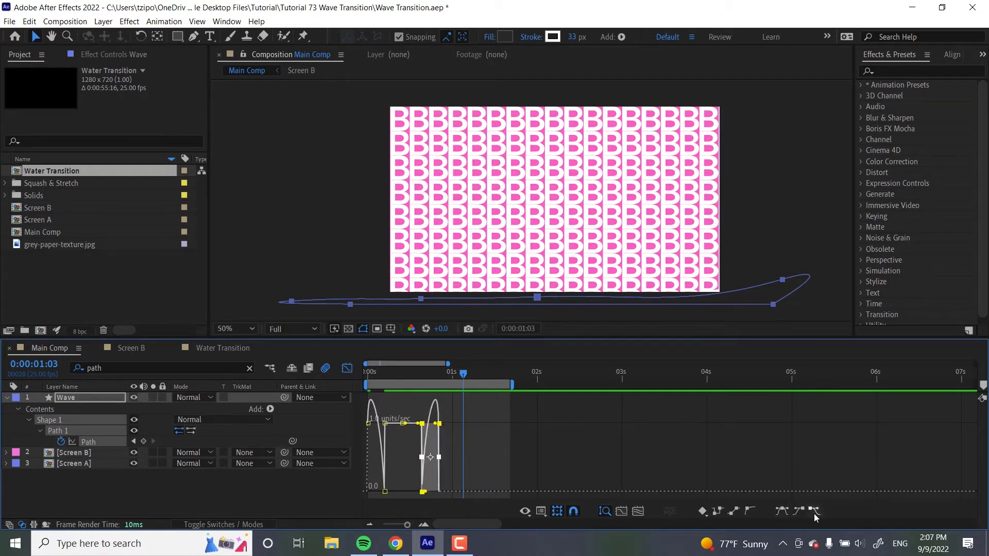
pyautogui.click(504, 434)
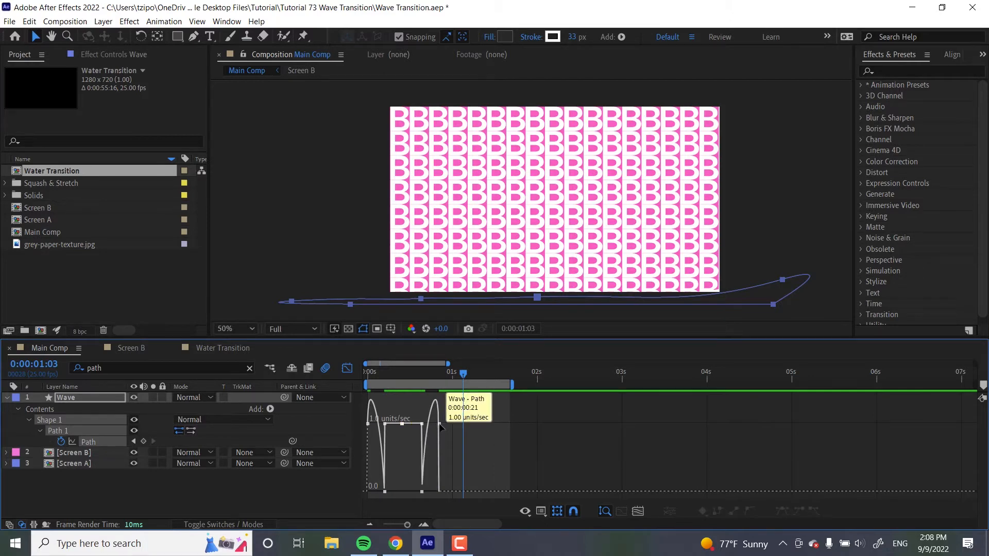
# In the speed graph, move the last Path keyframe to 0:00:01:03 and raise the fourth keyframe's outgoing speed well above zero, previewing the motion.
pyautogui.moveTo(440, 426); pyautogui.dragTo(462, 428)
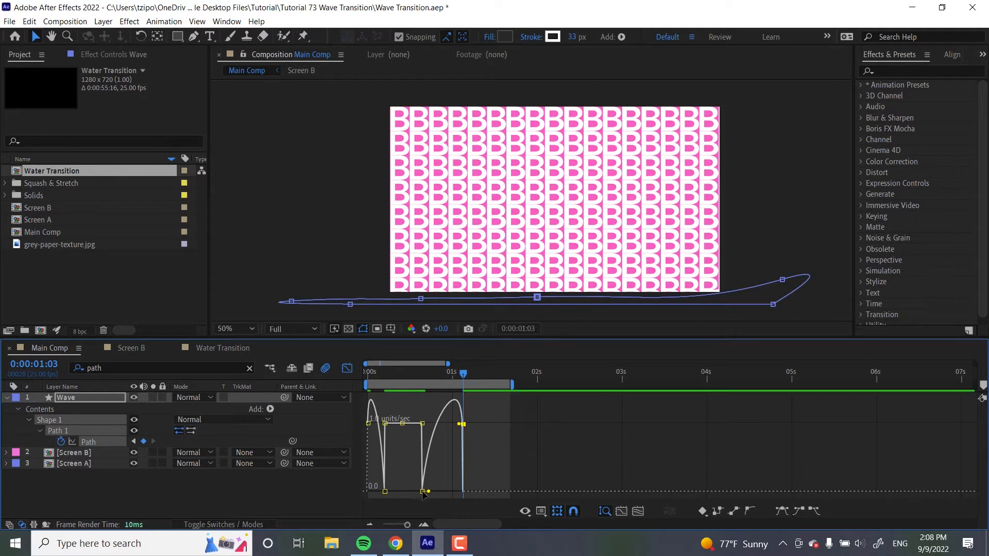
pyautogui.moveTo(423, 492); pyautogui.dragTo(423, 476)
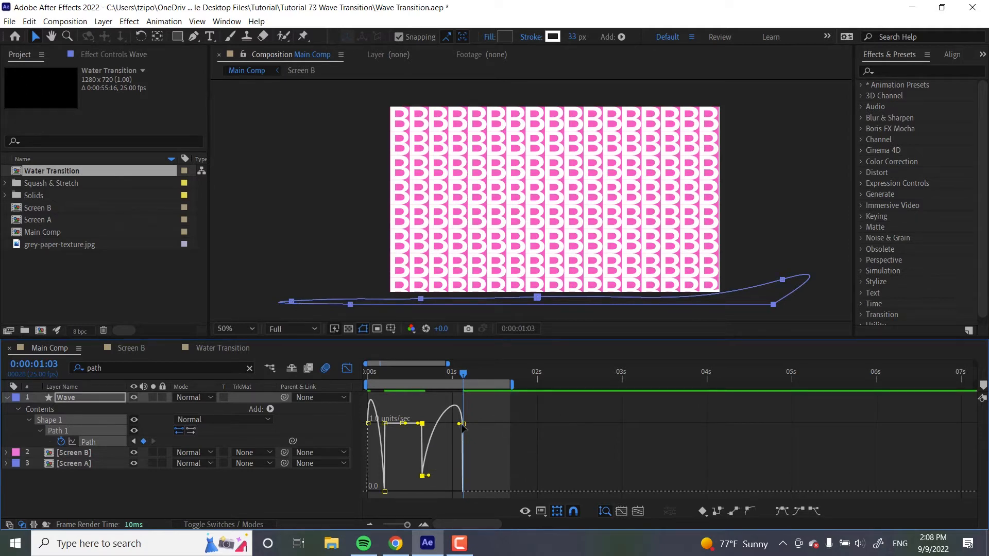
pyautogui.moveTo(462, 425); pyautogui.dragTo(470, 429)
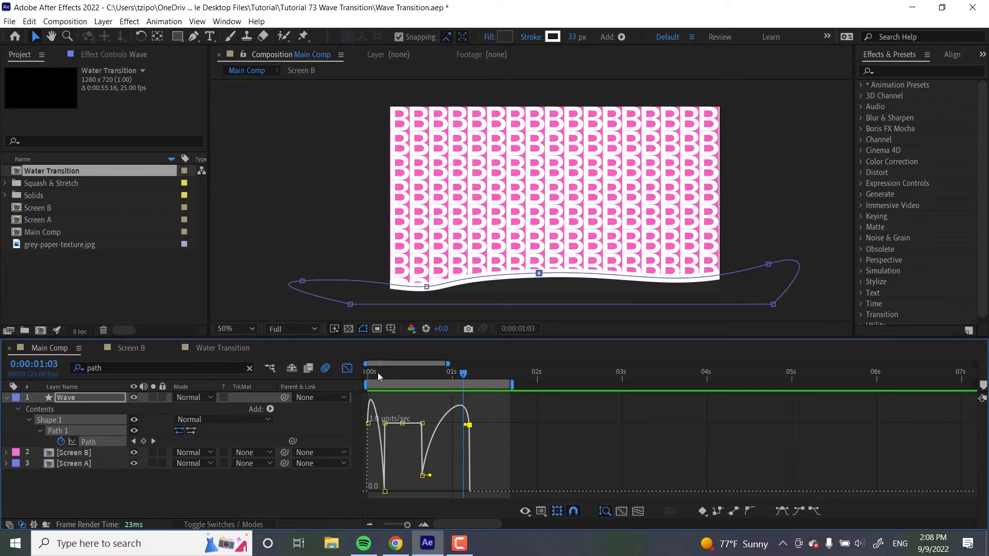
pyautogui.moveTo(376, 370); pyautogui.dragTo(357, 369)
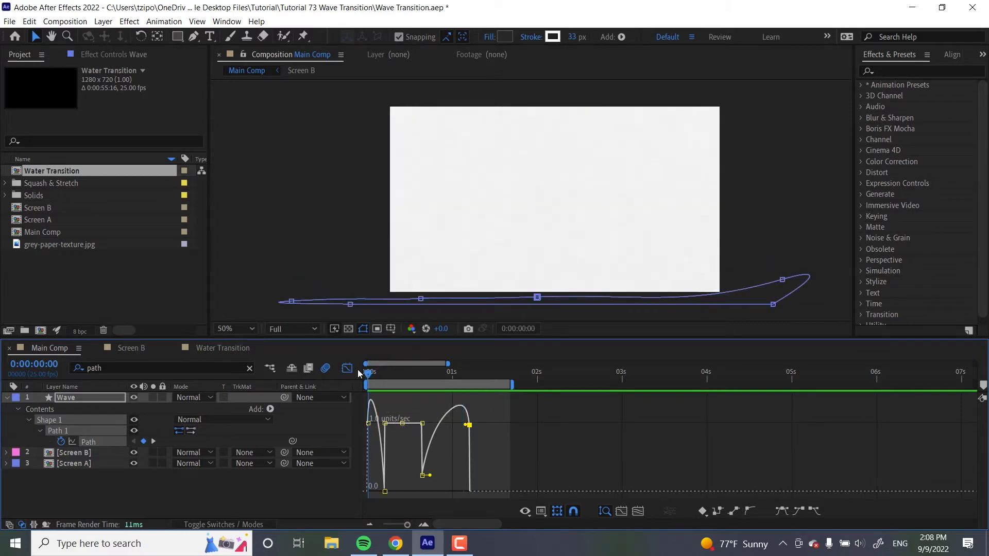
pyautogui.press('space')
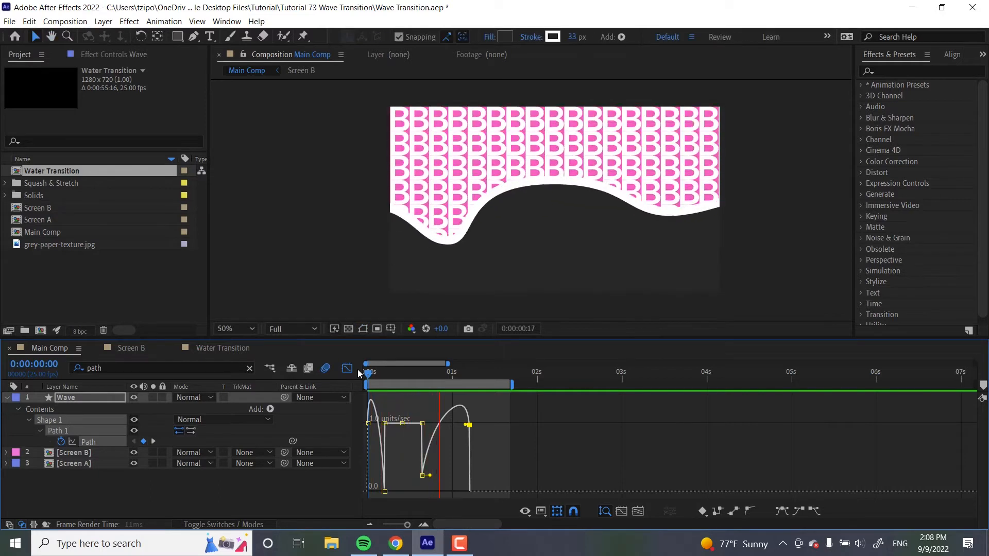
pyautogui.press('space')
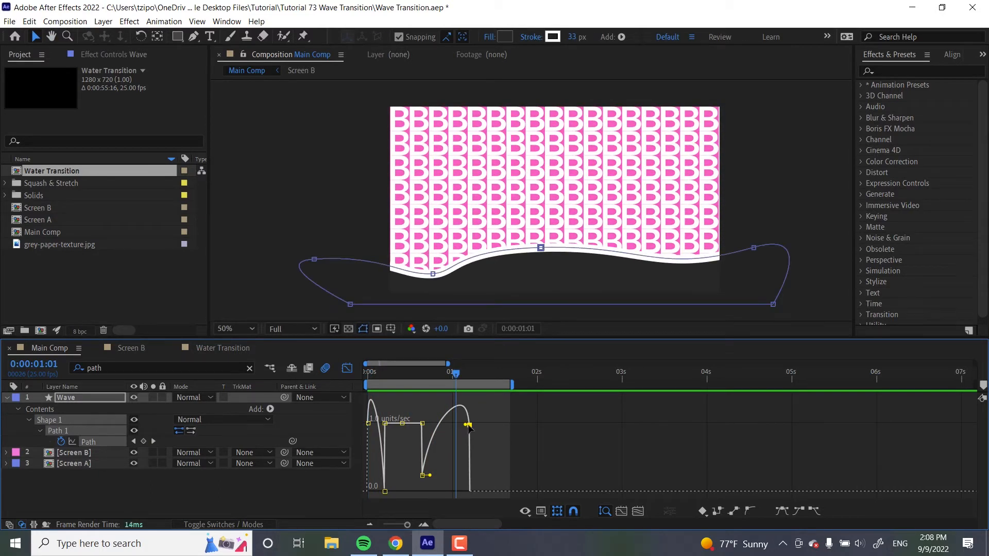
pyautogui.moveTo(469, 427); pyautogui.dragTo(463, 430)
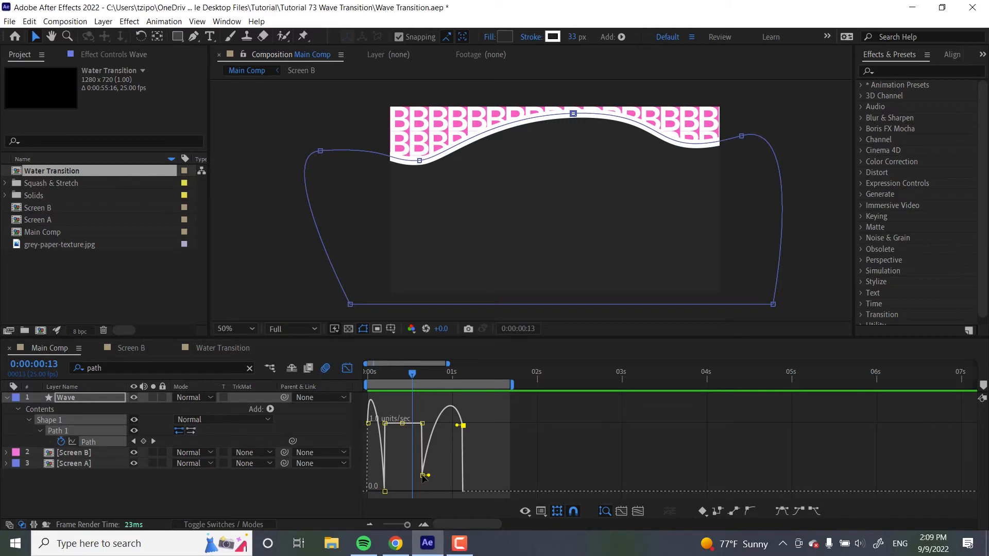
pyautogui.moveTo(424, 476); pyautogui.dragTo(423, 447)
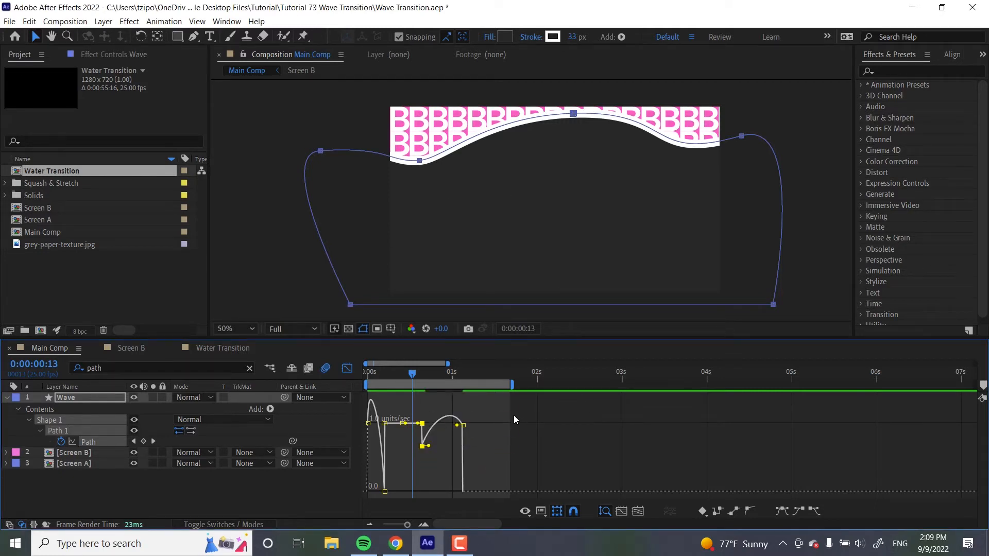
pyautogui.press('space')
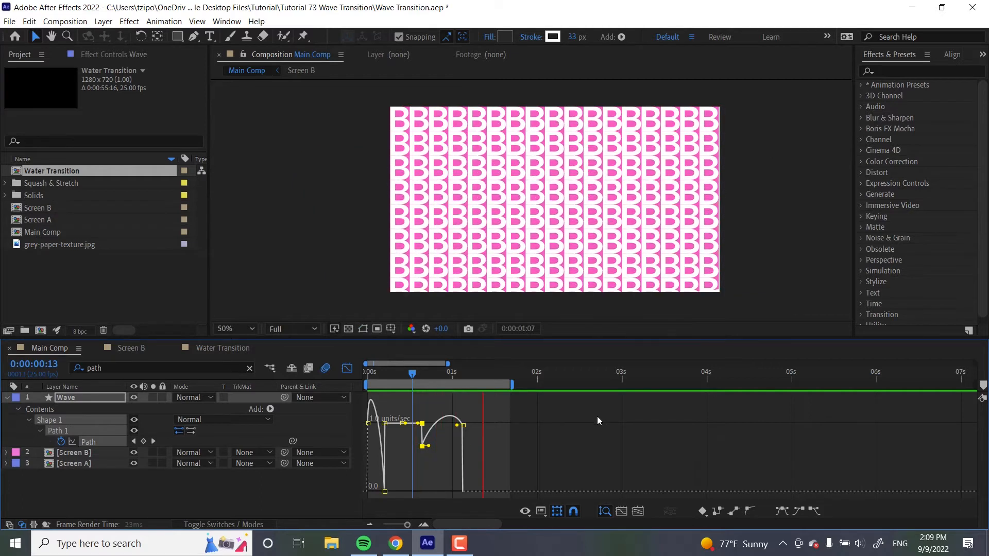
pyautogui.press('space')
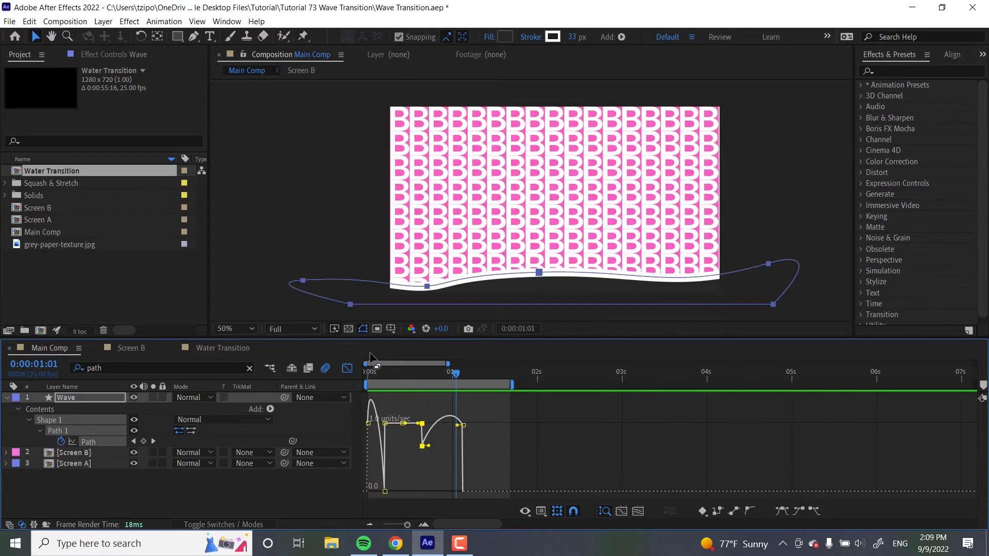
# Return to the keyframe view, move the last Path keyframe to 0:00:01:01, and save the project.
pyautogui.click(348, 369)
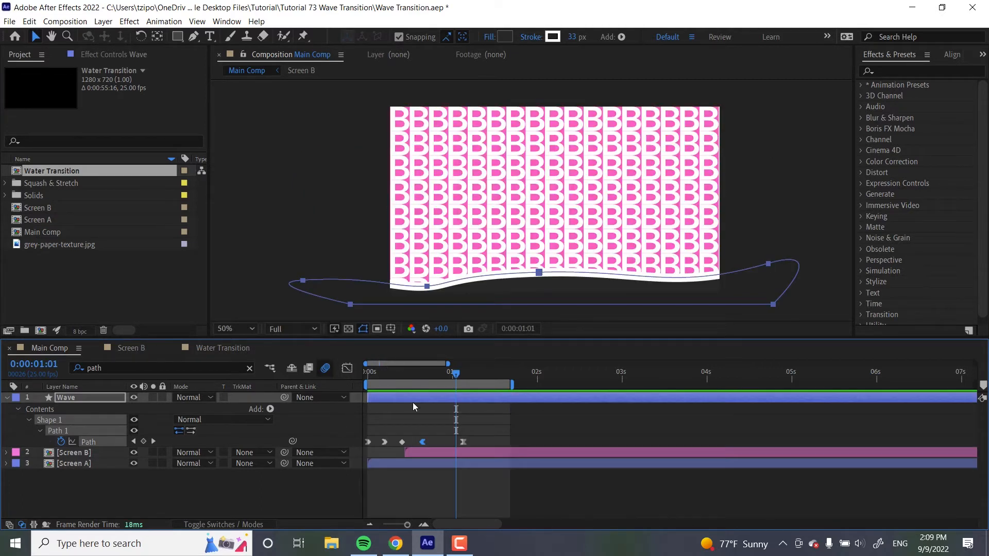
pyautogui.hotkey('ctrl', 'v')
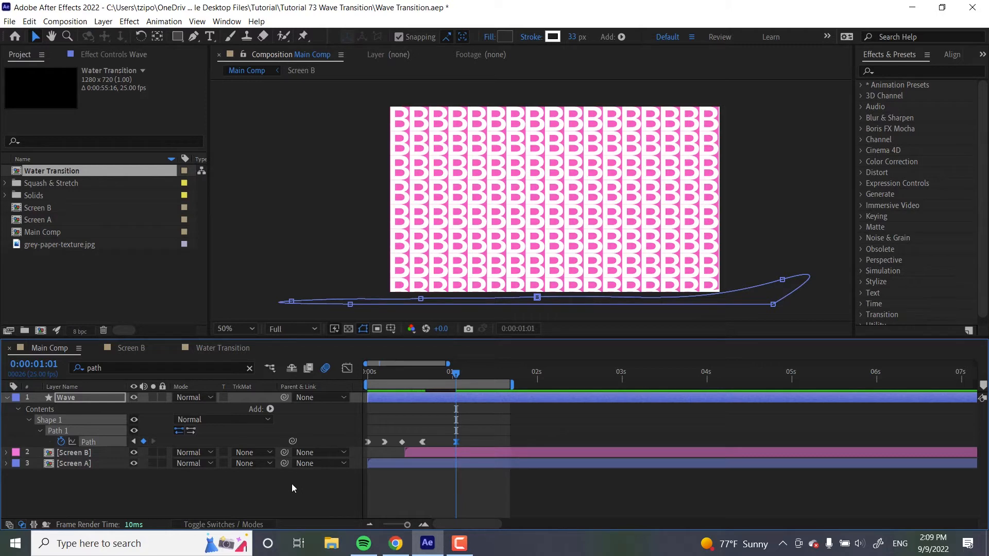
pyautogui.click(276, 490)
pyautogui.click(17, 409)
pyautogui.hotkey('ctrl', 's')
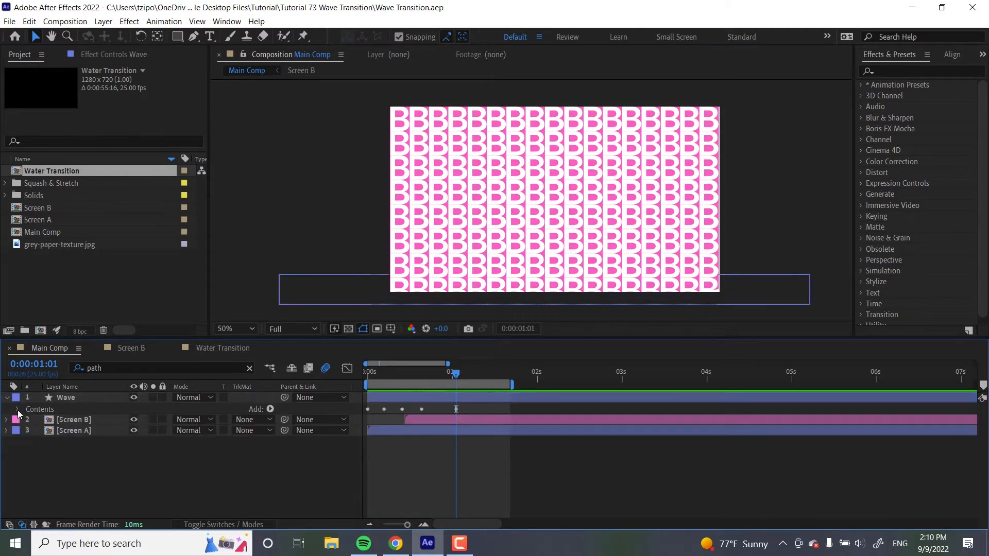
# Add a Gradient Fill to the Wave layer's contents and expand its properties.
pyautogui.click(17, 410)
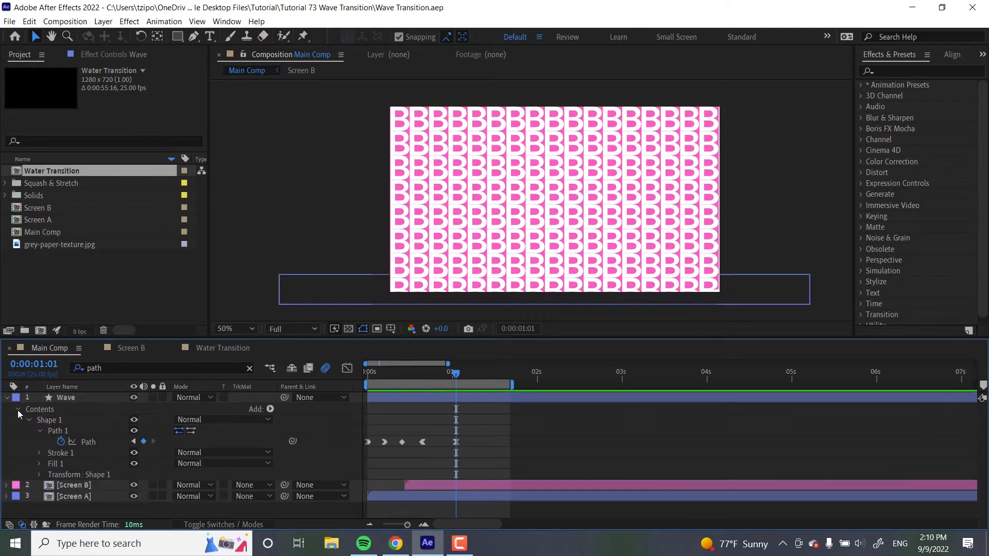
pyautogui.click(36, 464)
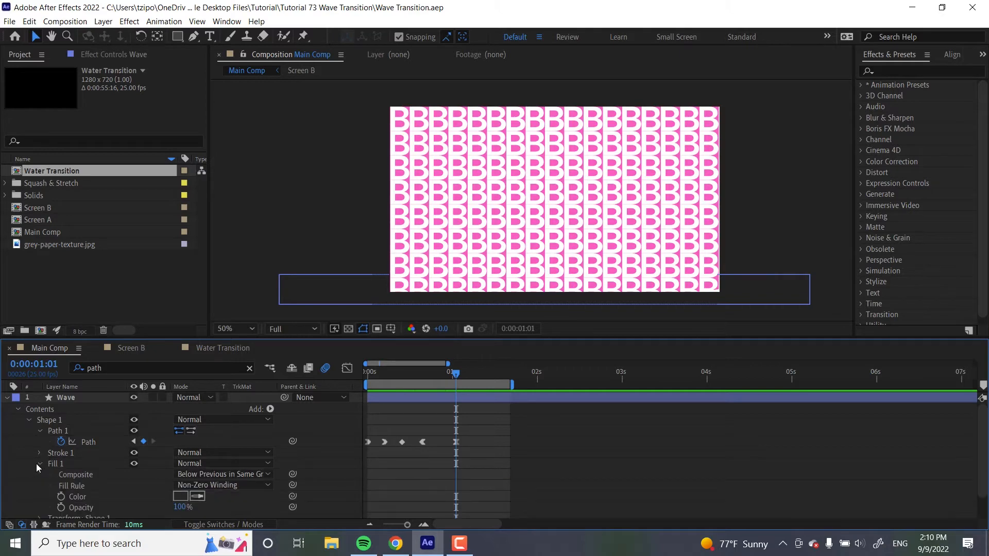
pyautogui.click(270, 409)
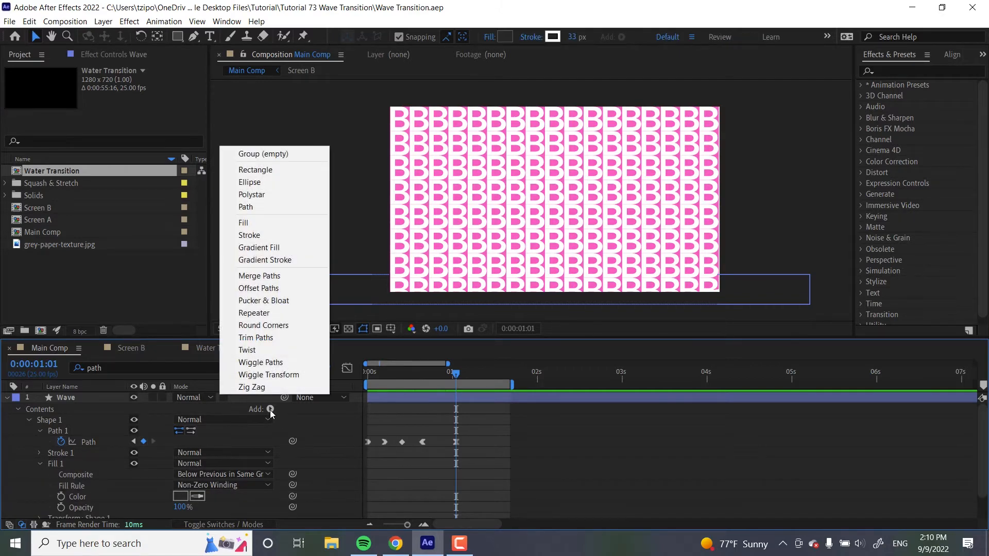
pyautogui.click(283, 248)
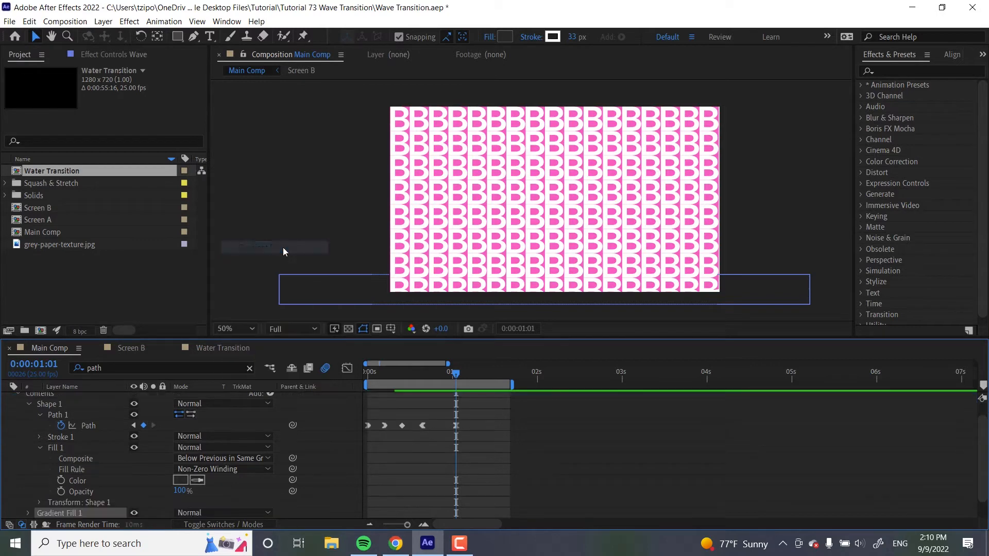
pyautogui.click(27, 513)
# Edit the Gradient Fill's colours and change the start colour stop from white to a fully saturated sky blue.
pyautogui.click(197, 502)
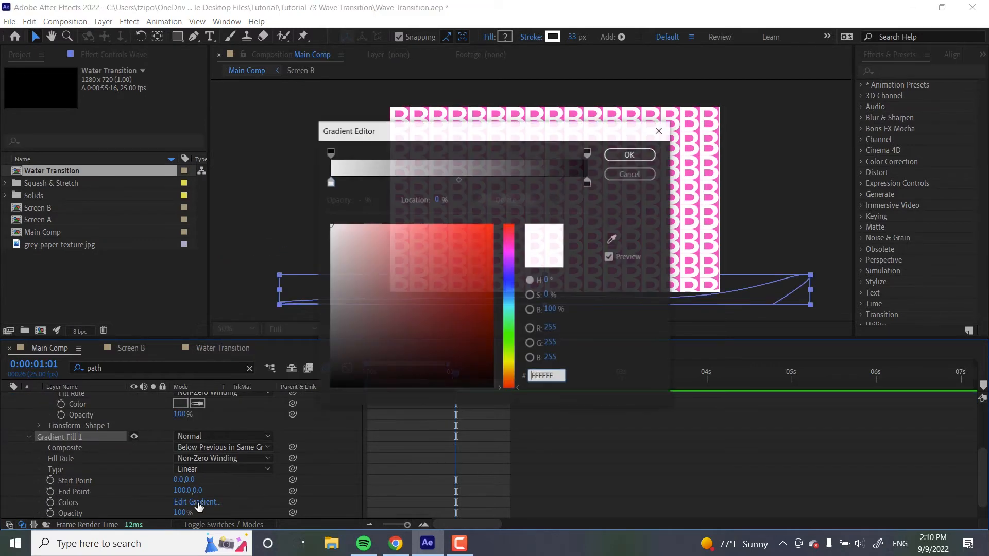
pyautogui.click(330, 183)
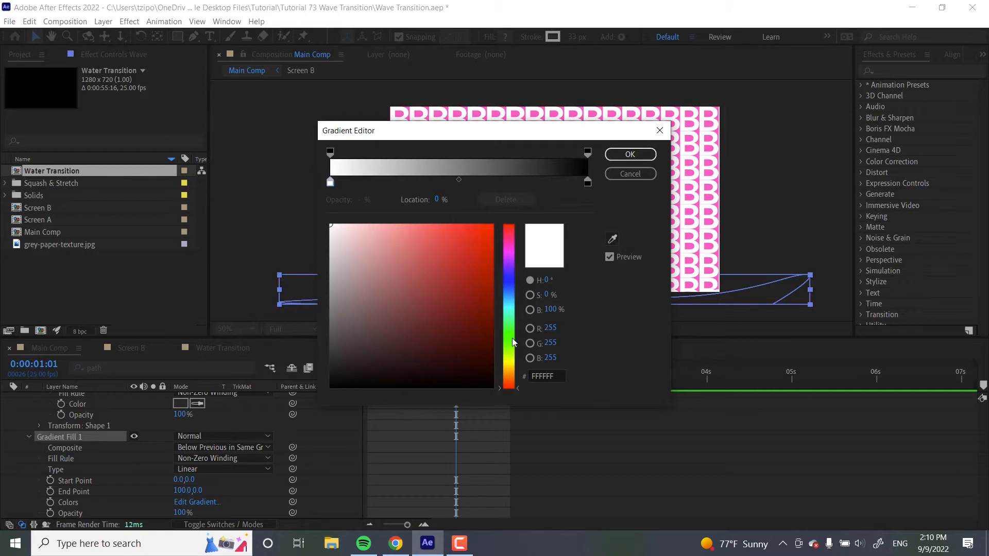
pyautogui.click(511, 299)
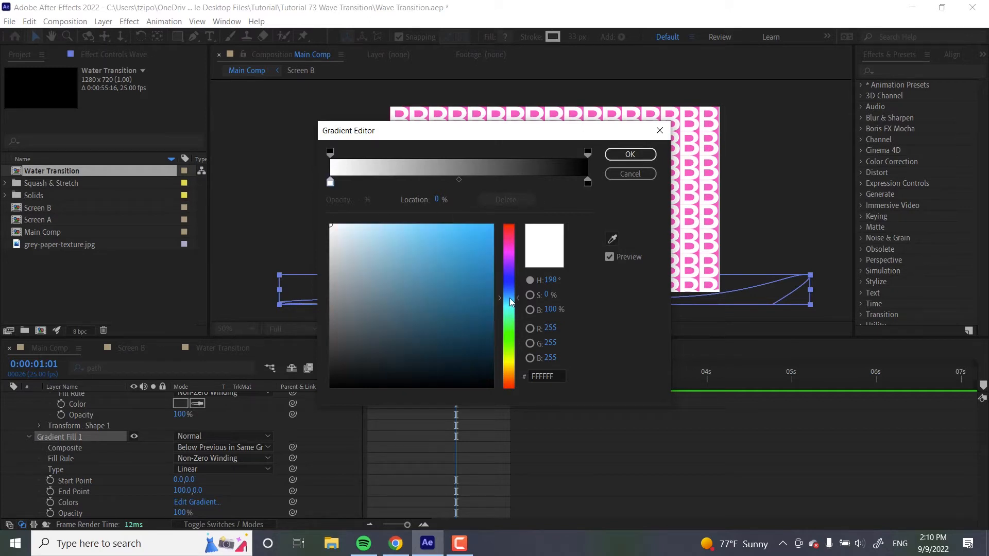
pyautogui.moveTo(479, 233); pyautogui.dragTo(494, 225)
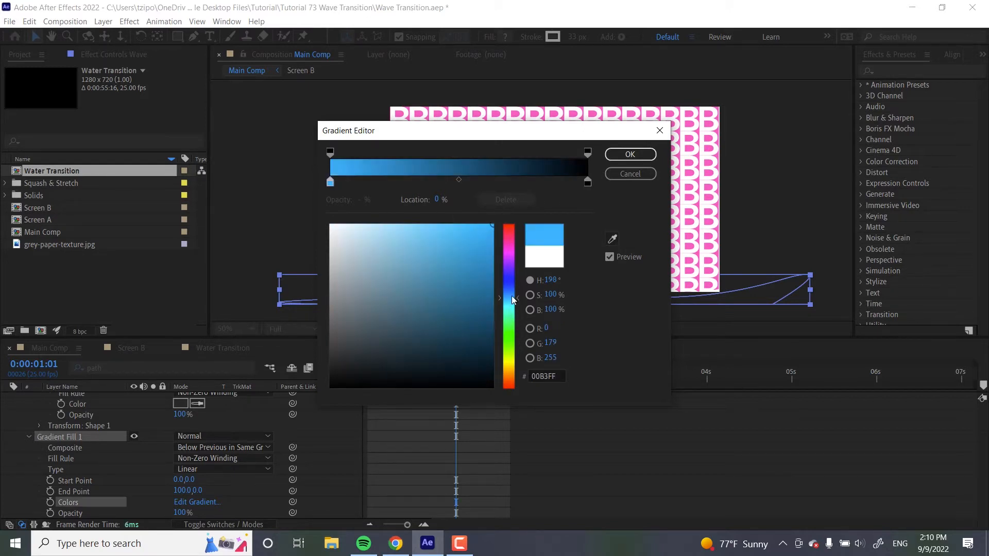
# Set the gradient's end colour stop to a fully saturated turquoise and accept the gradient colours.
pyautogui.click(587, 182)
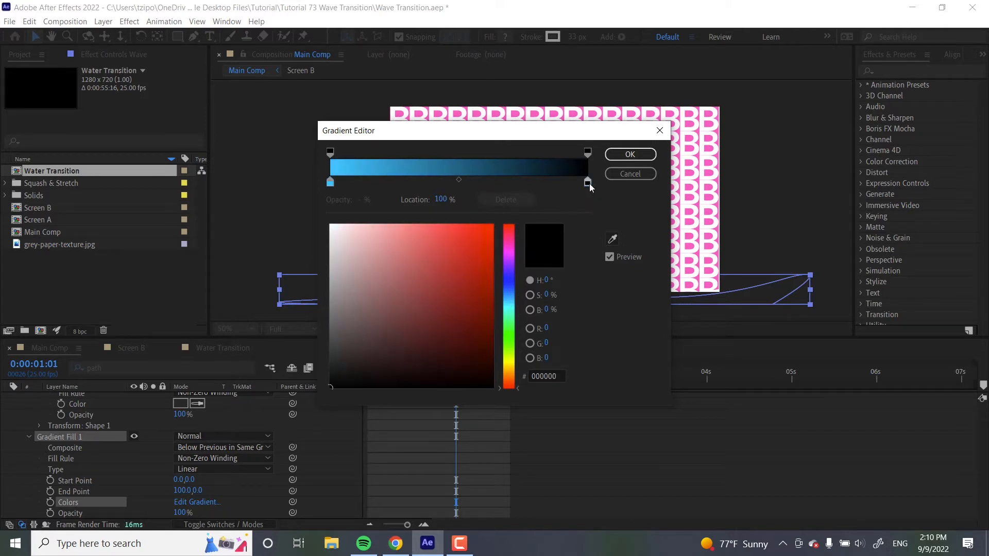
pyautogui.click(506, 302)
pyautogui.click(505, 305)
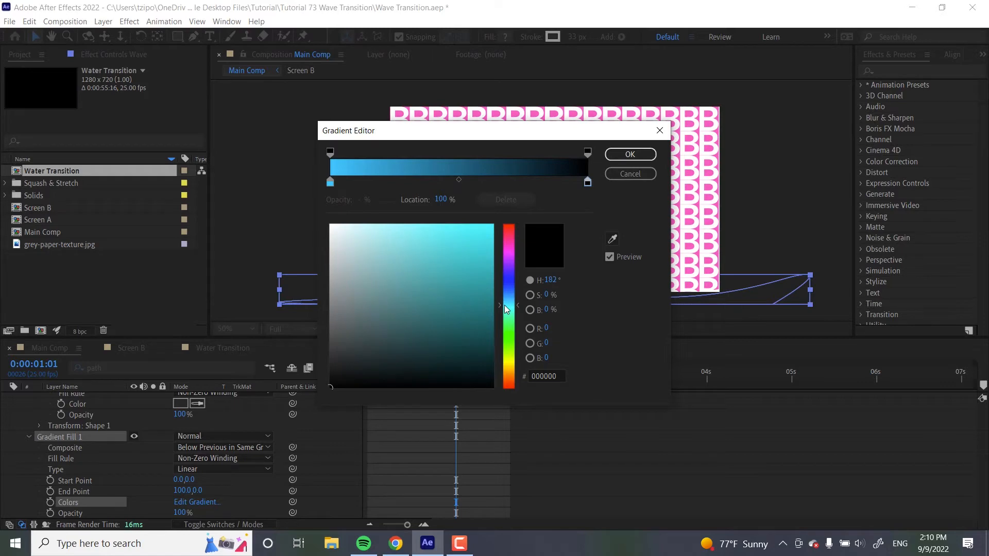
pyautogui.moveTo(471, 256); pyautogui.dragTo(500, 214)
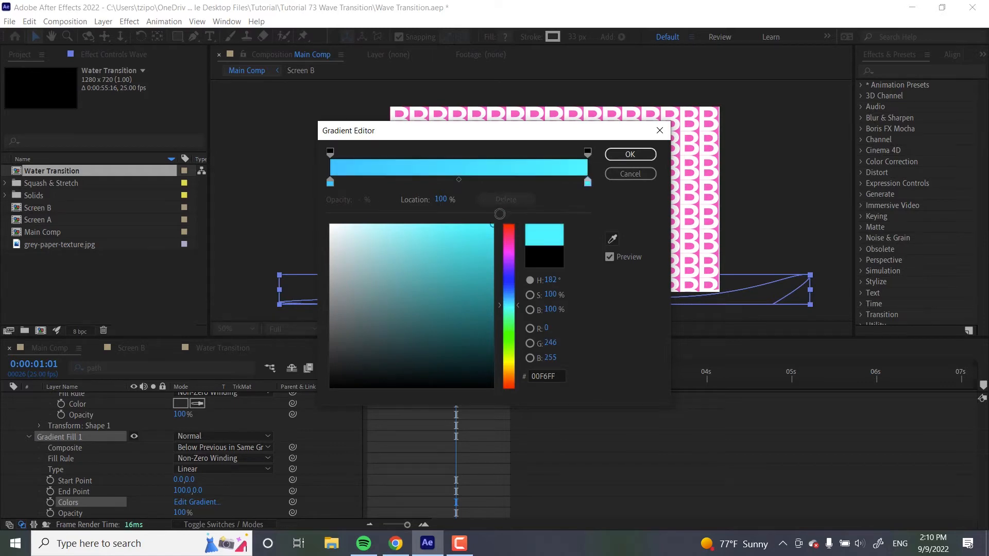
pyautogui.click(507, 309)
pyautogui.click(617, 156)
# Go to frame 0:00:00:15 and move Gradient Fill 1 into the Shape 1 group, directly above Fill 1.
pyautogui.click(436, 371)
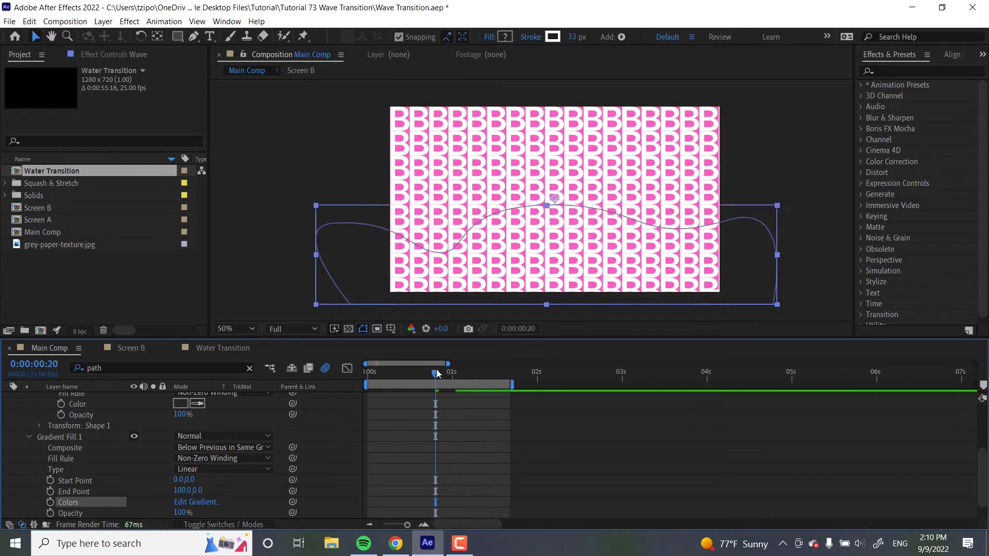
pyautogui.moveTo(437, 373); pyautogui.dragTo(419, 372)
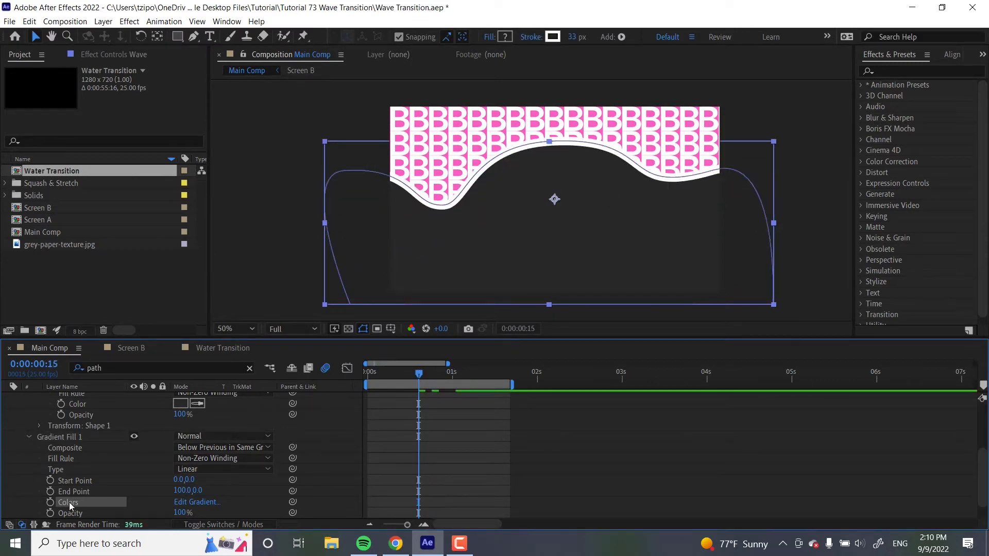
pyautogui.moveTo(70, 506)
pyautogui.mouseDown()
pyautogui.moveTo(83, 395)
pyautogui.moveTo(78, 471)
pyautogui.moveTo(92, 459)
pyautogui.moveTo(85, 456)
pyautogui.moveTo(187, 458)
pyautogui.moveTo(182, 466)
pyautogui.mouseUp()
pyautogui.moveTo(128, 449)
pyautogui.mouseDown()
pyautogui.moveTo(110, 415)
pyautogui.moveTo(89, 464)
pyautogui.moveTo(103, 394)
pyautogui.moveTo(86, 464)
pyautogui.mouseUp()
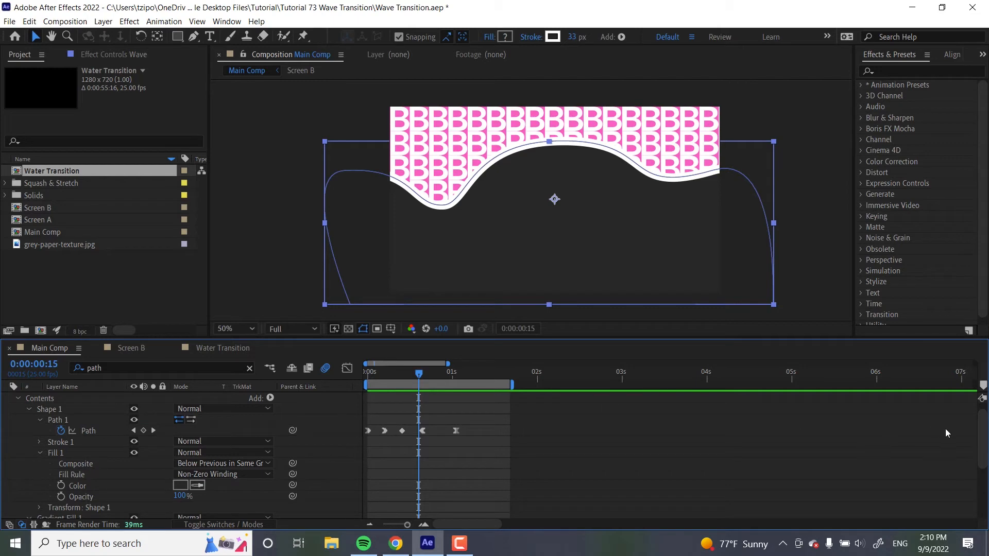
pyautogui.moveTo(983, 444); pyautogui.dragTo(983, 466)
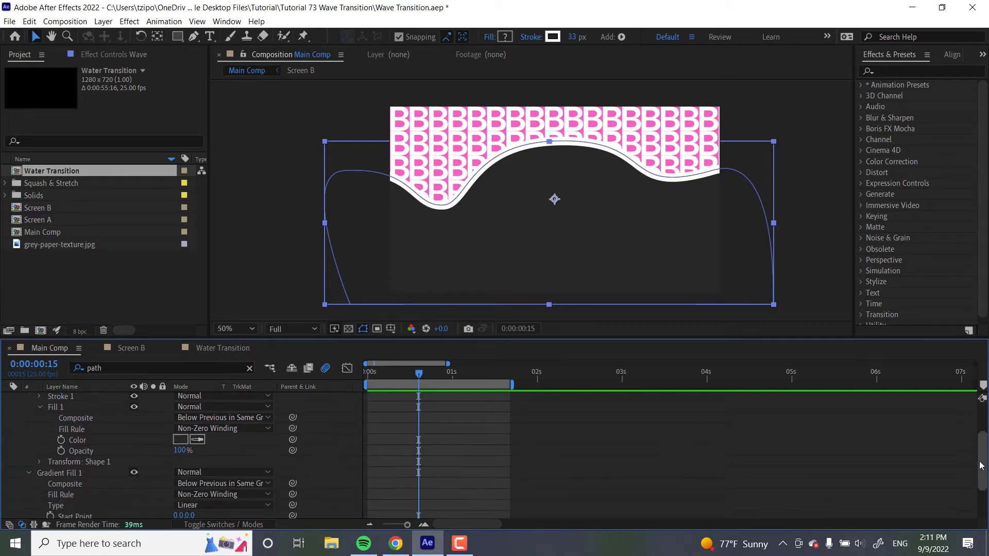
pyautogui.moveTo(67, 506)
pyautogui.mouseDown()
pyautogui.moveTo(85, 499)
pyautogui.moveTo(90, 510)
pyautogui.moveTo(99, 394)
pyautogui.moveTo(81, 461)
pyautogui.mouseUp()
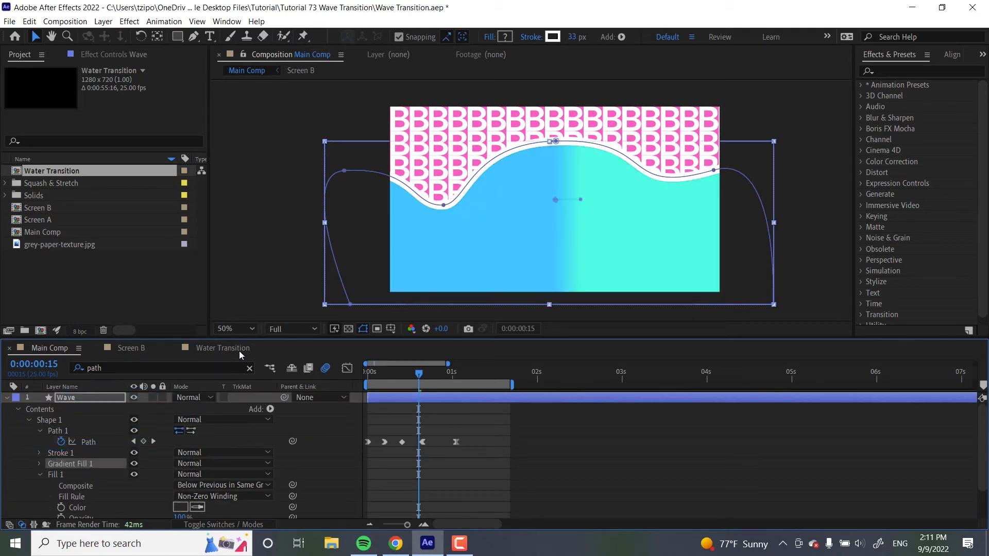
# Turn the gradient vertical by moving its end point to about -10, -174 and its start point to about 2, 260.
pyautogui.click(39, 463)
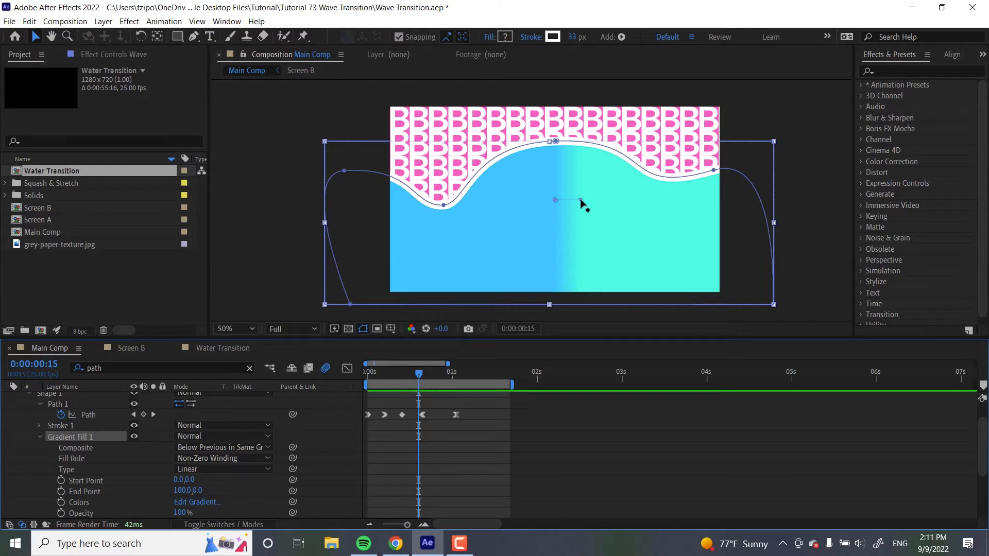
pyautogui.moveTo(577, 199); pyautogui.dragTo(553, 156)
pyautogui.moveTo(555, 199); pyautogui.dragTo(556, 267)
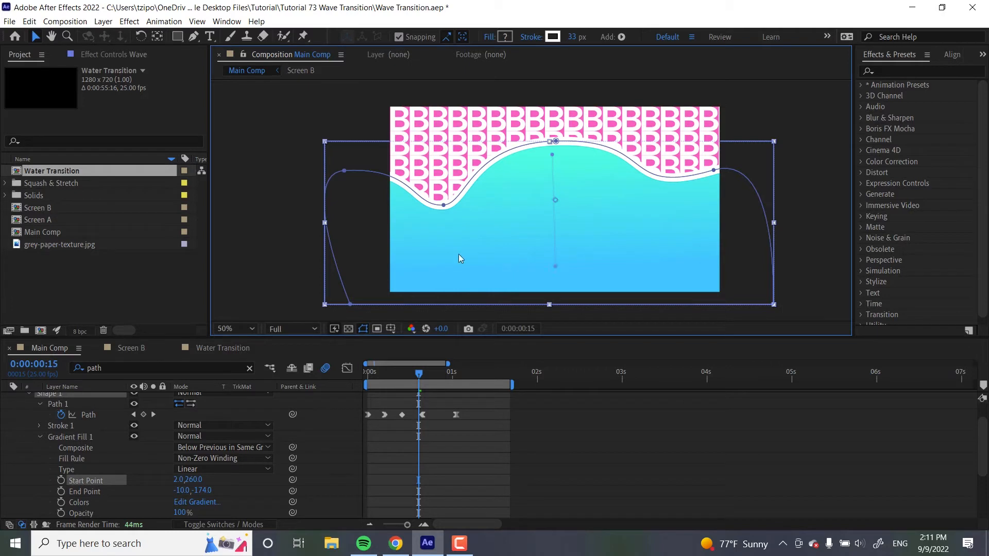
# Collapse the Shape 1 group and add Wiggle Paths to it.
pyautogui.click(26, 395)
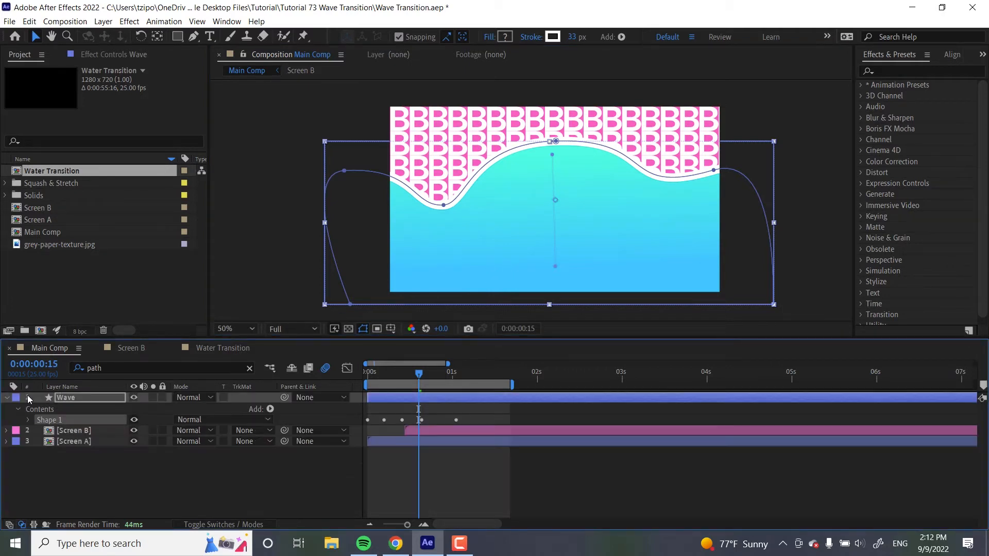
pyautogui.click(269, 410)
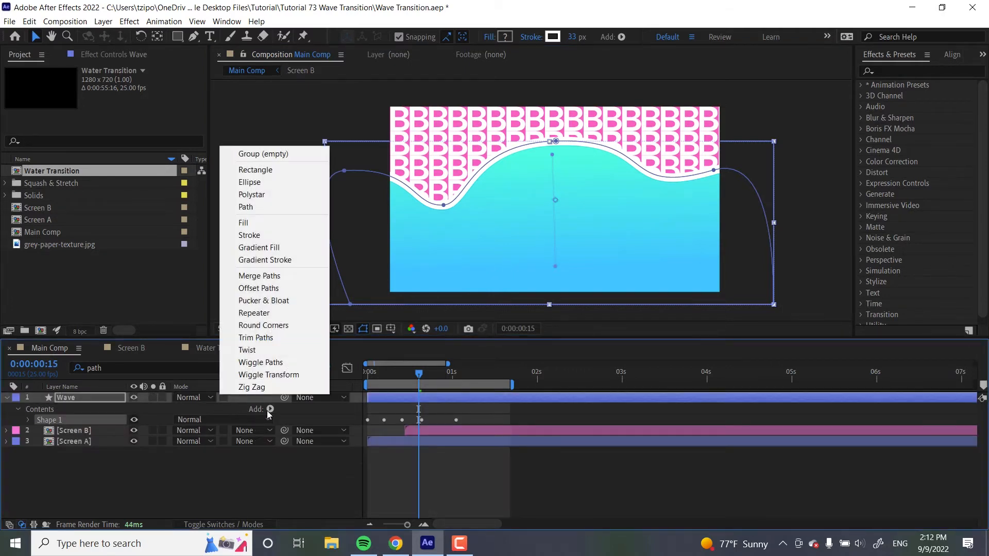
pyautogui.click(281, 365)
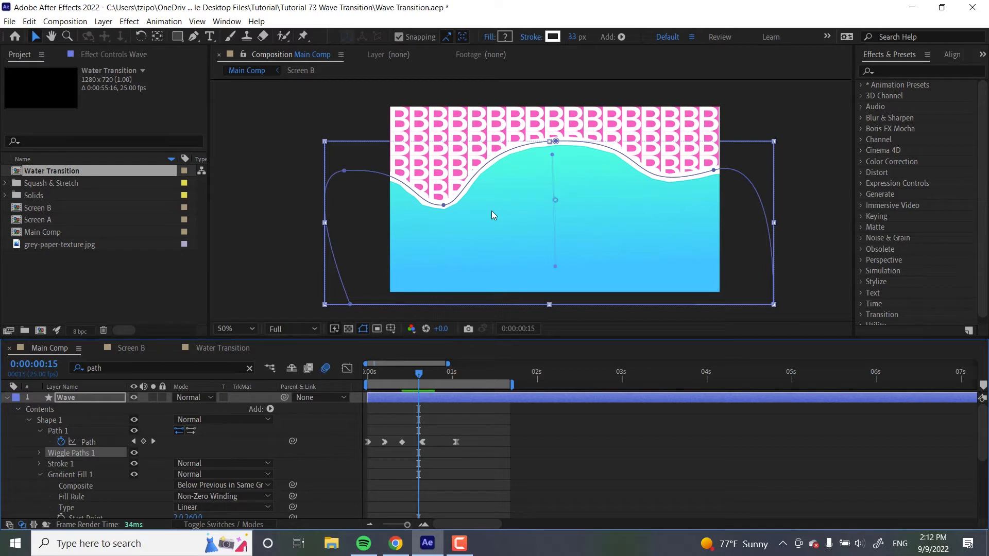
pyautogui.hotkey('ctrl', 'z')
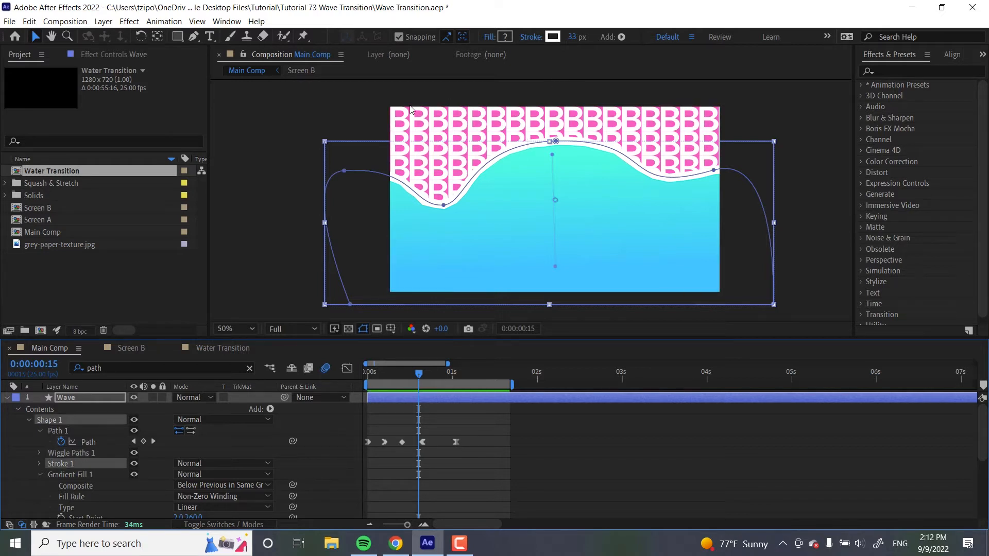
# Keep the wave's stroke colour white and set the stroke width to 25 px.
pyautogui.click(558, 39)
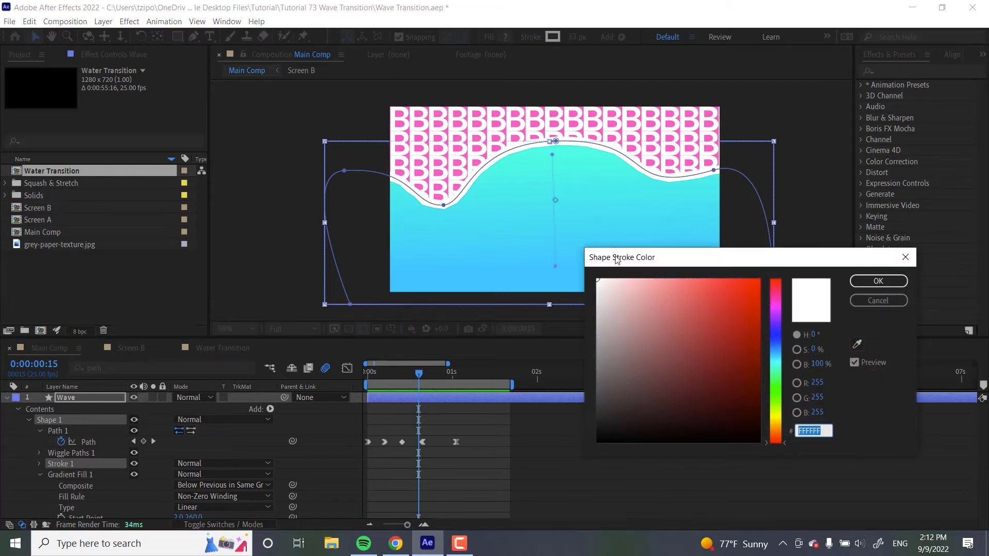
pyautogui.click(875, 282)
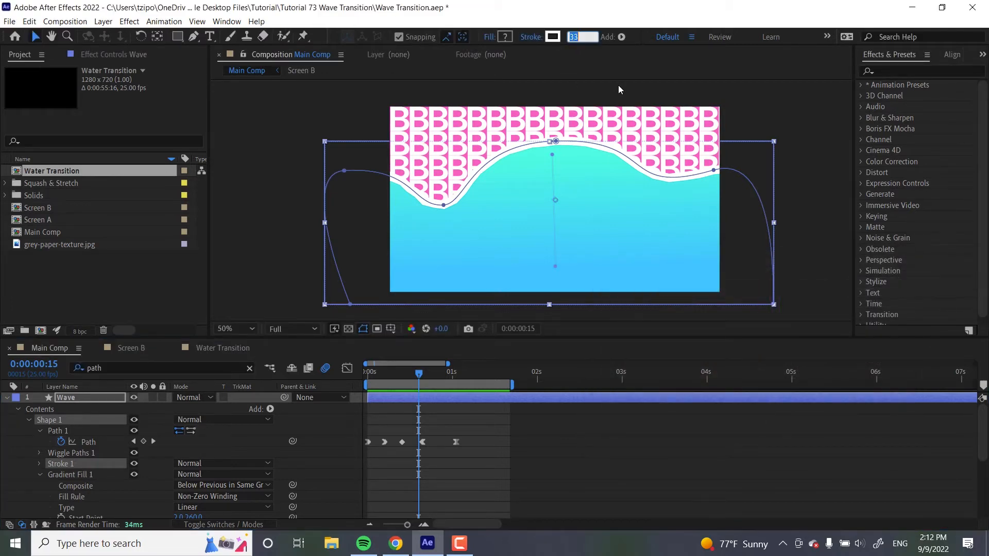
pyautogui.write('25')
pyautogui.press('Return')
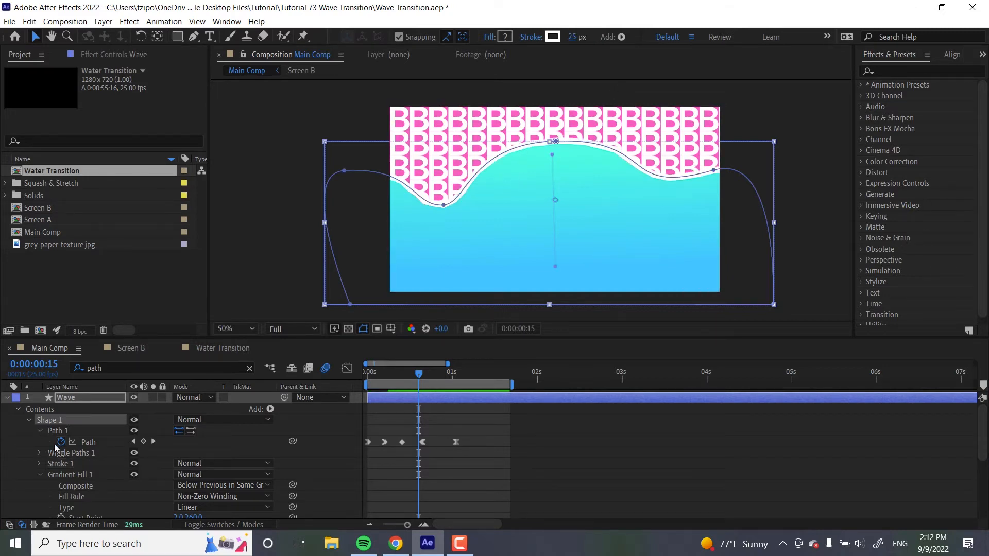
# Expand Wiggle Paths 1, set its Points to Smooth and its Size to 55.
pyautogui.click(39, 453)
pyautogui.scroll(-1, 38, 455)
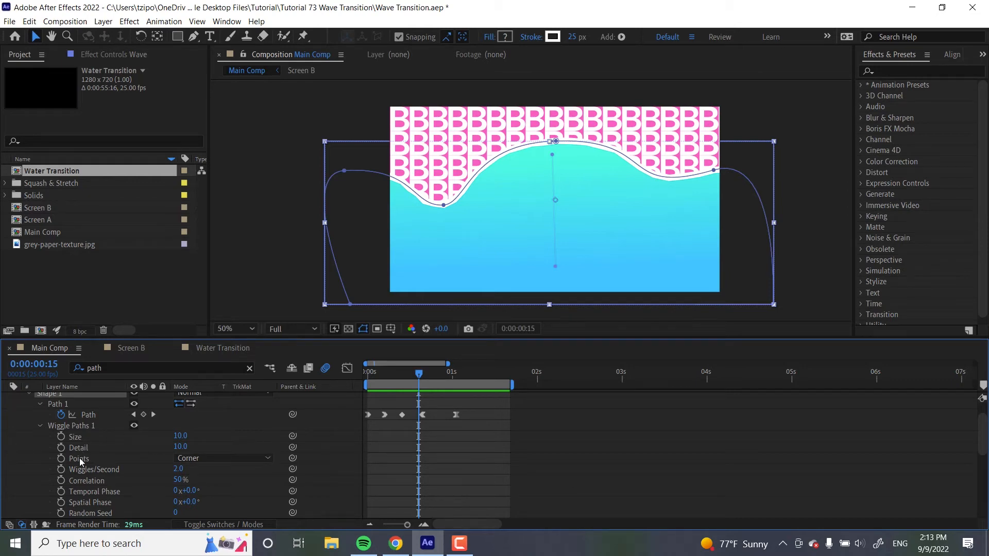
pyautogui.click(241, 462)
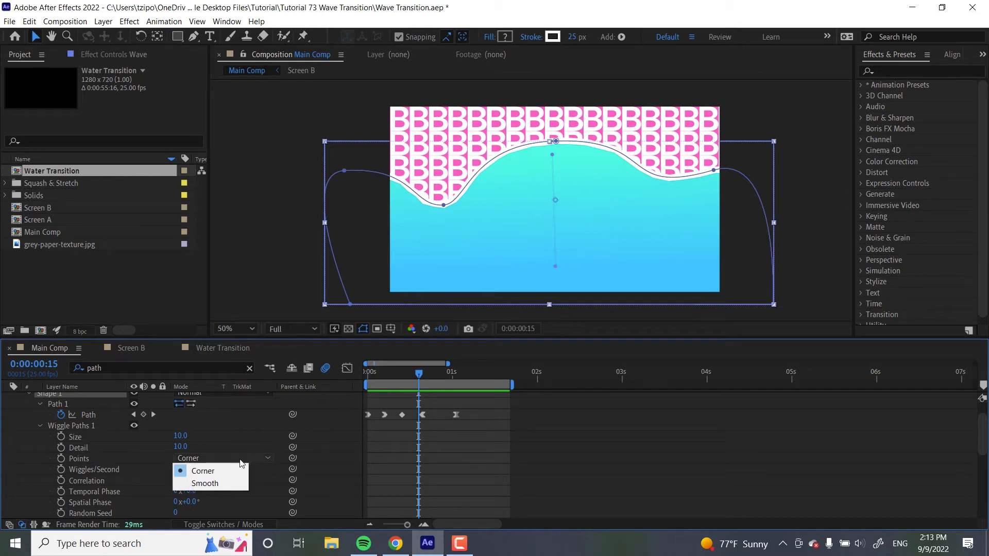
pyautogui.click(212, 484)
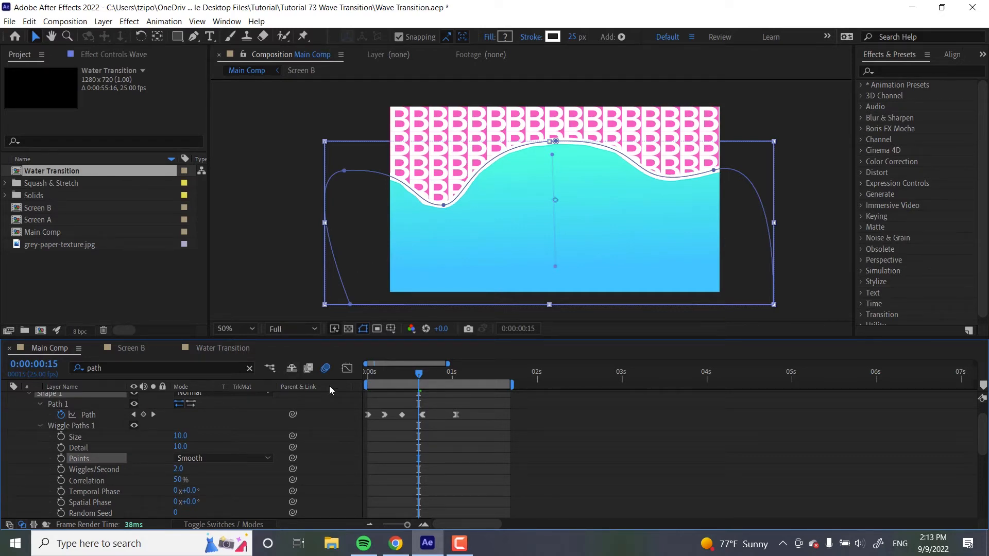
pyautogui.click(181, 437)
pyautogui.write('55')
pyautogui.press('Return')
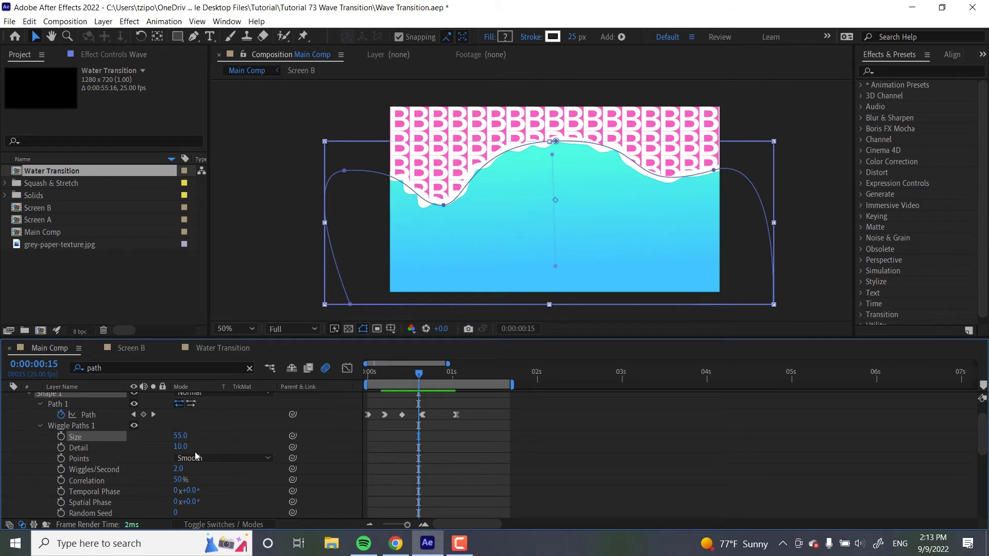
# Set the Wiggle Paths Detail to 40 and Wiggles/Second to 5, and preview the animation.
pyautogui.click(179, 448)
pyautogui.write('40')
pyautogui.press('Return')
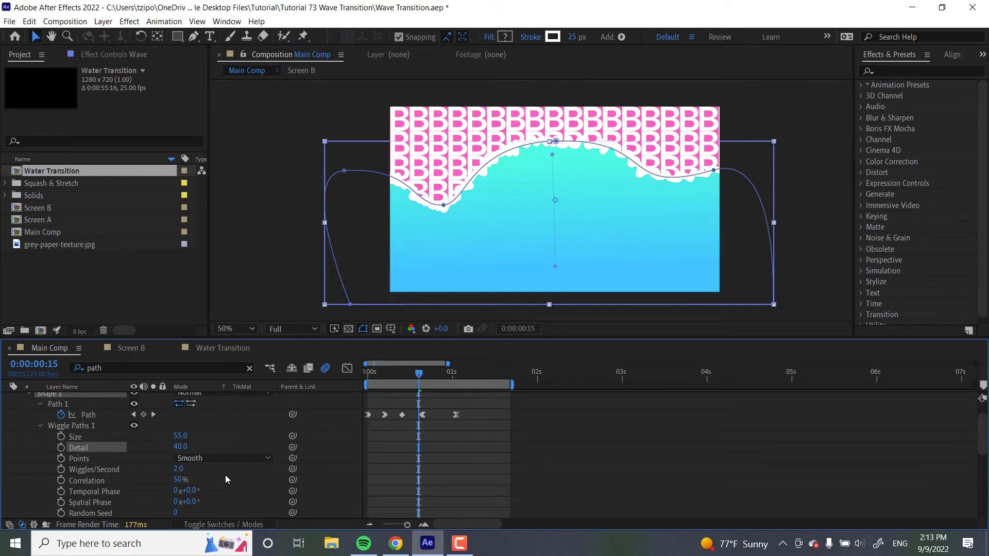
pyautogui.click(178, 469)
pyautogui.write('5')
pyautogui.press('Return')
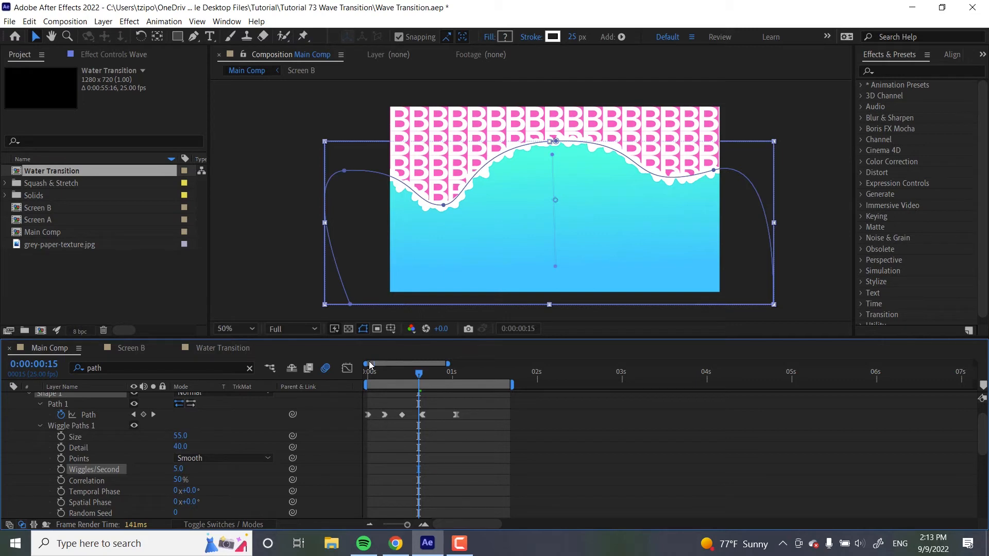
pyautogui.press('space')
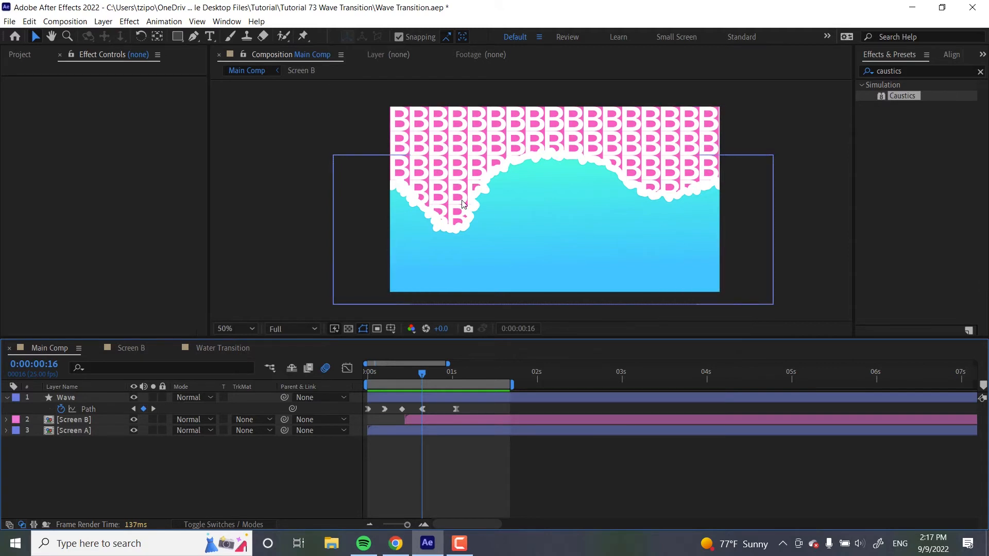
# Collapse the Wave layer, duplicate it and rename the copy Caustics.
pyautogui.click(100, 397)
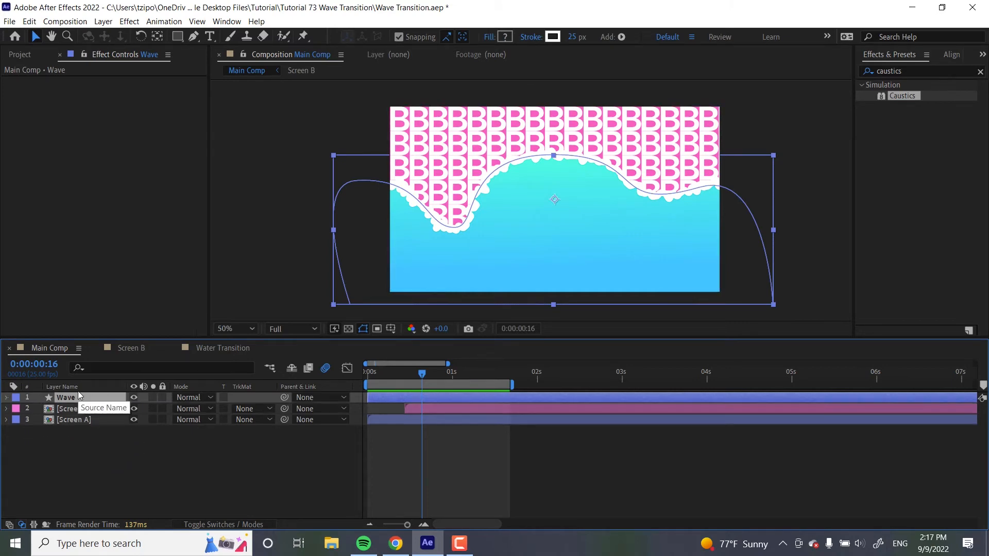
pyautogui.press('u')
pyautogui.hotkey('ctrl', 'd')
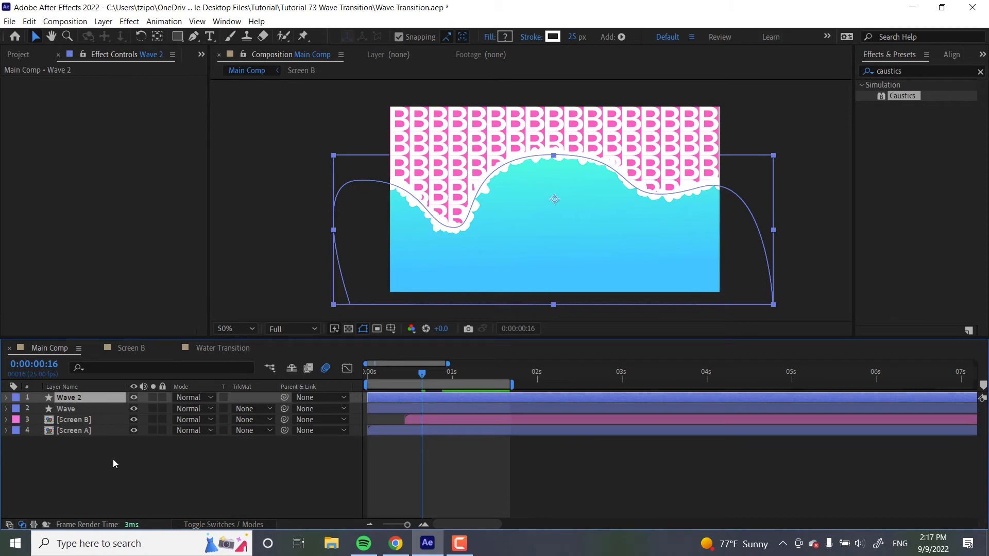
pyautogui.press('Return')
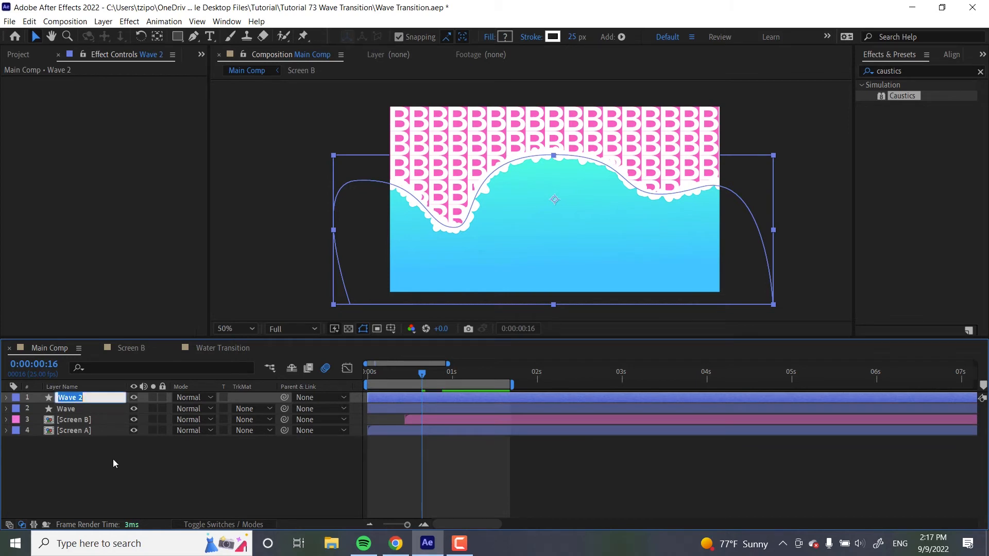
pyautogui.write('Caustics')
pyautogui.press('Return')
# Search the effects for fractal and apply Fractal Noise to the Caustics layer.
pyautogui.click(922, 69)
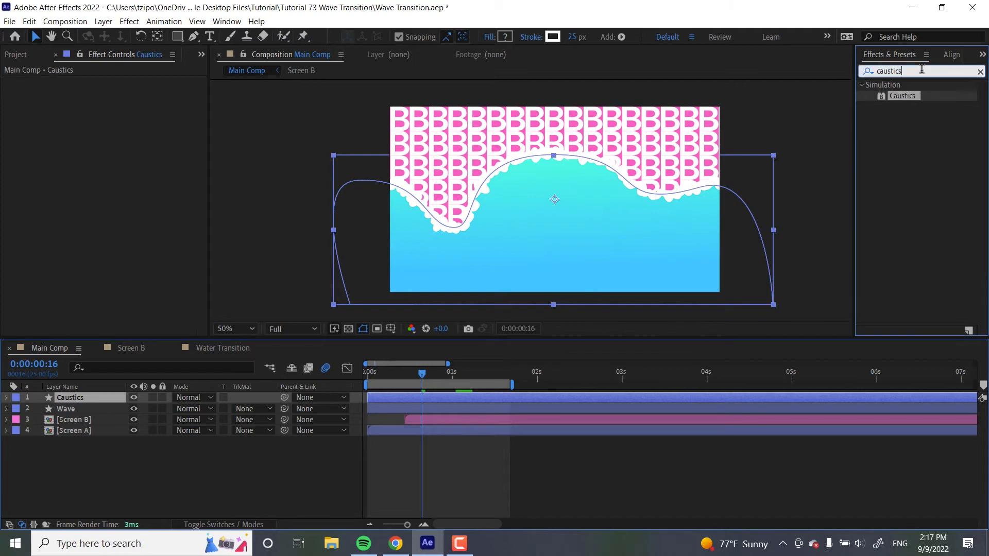
pyautogui.doubleClick(922, 69)
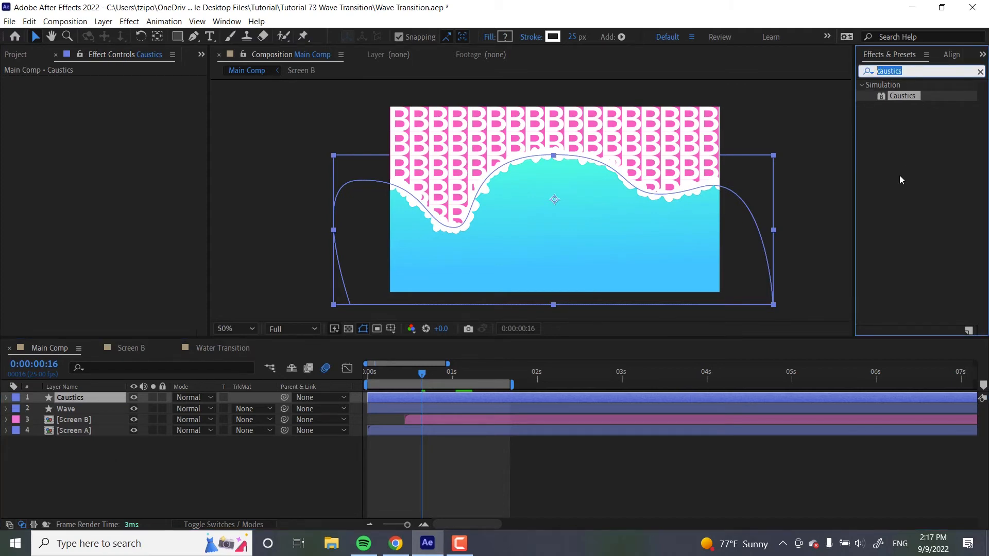
pyautogui.press('BackSpace')
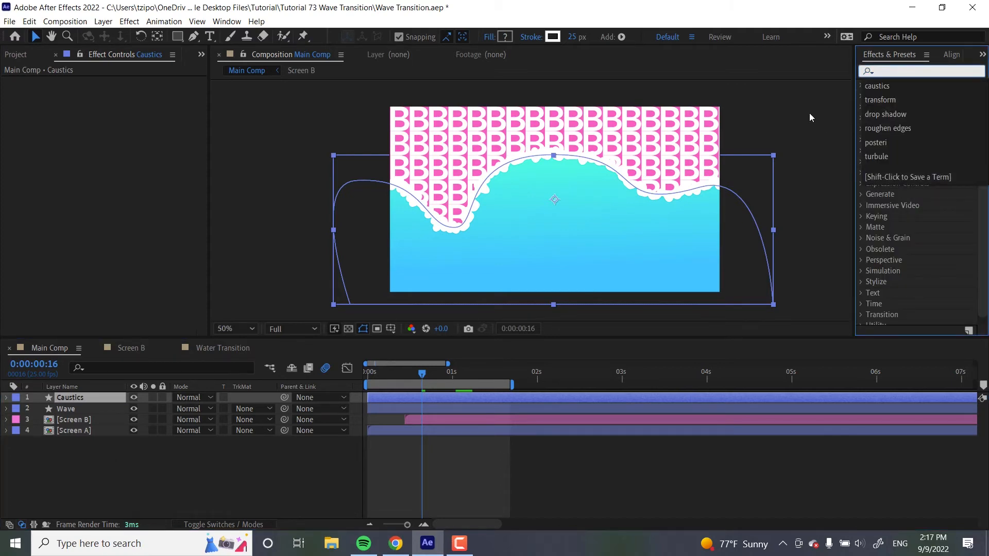
pyautogui.write('fractal')
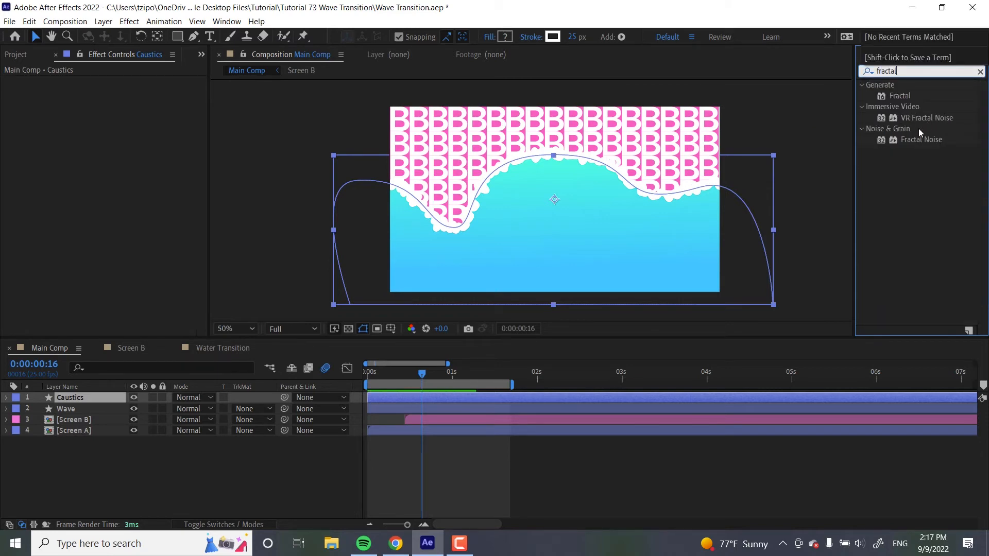
pyautogui.doubleClick(918, 140)
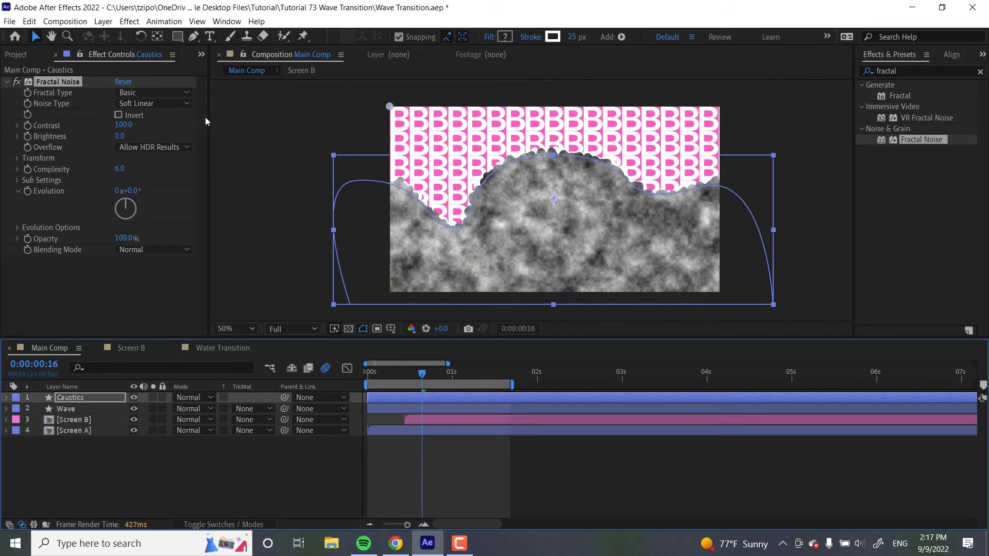
# Set the Fractal Noise Fractal Type to Strings and the Noise Type to Spline.
pyautogui.click(154, 93)
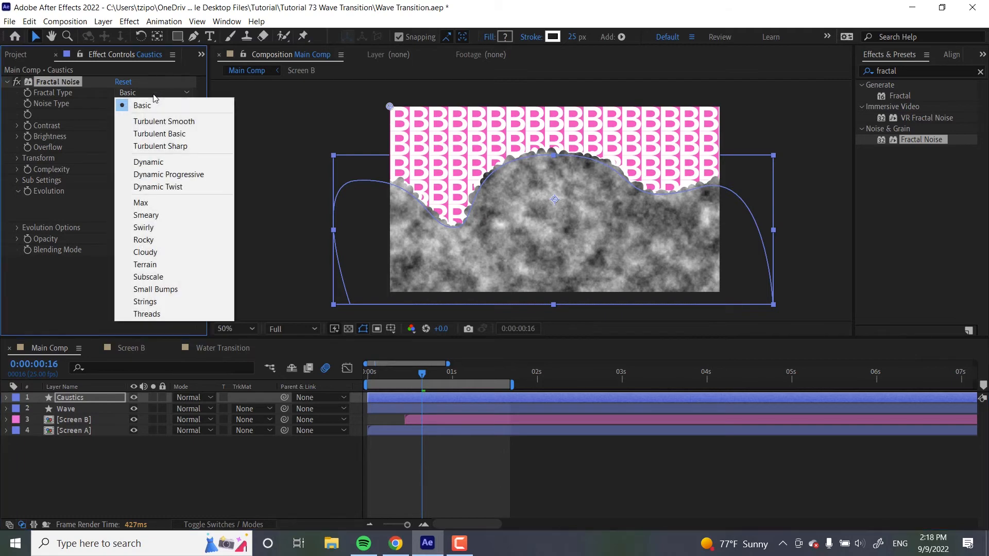
pyautogui.click(162, 300)
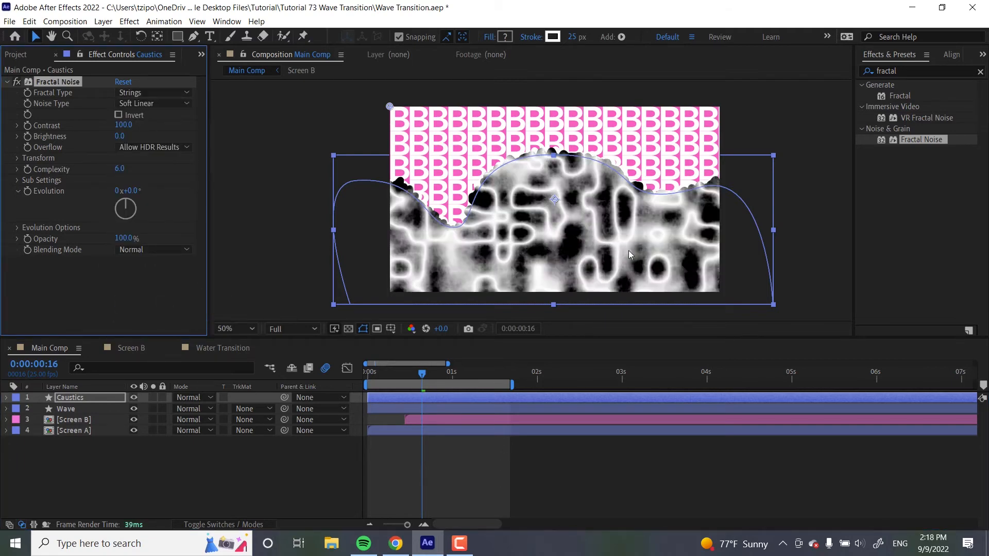
pyautogui.click(169, 103)
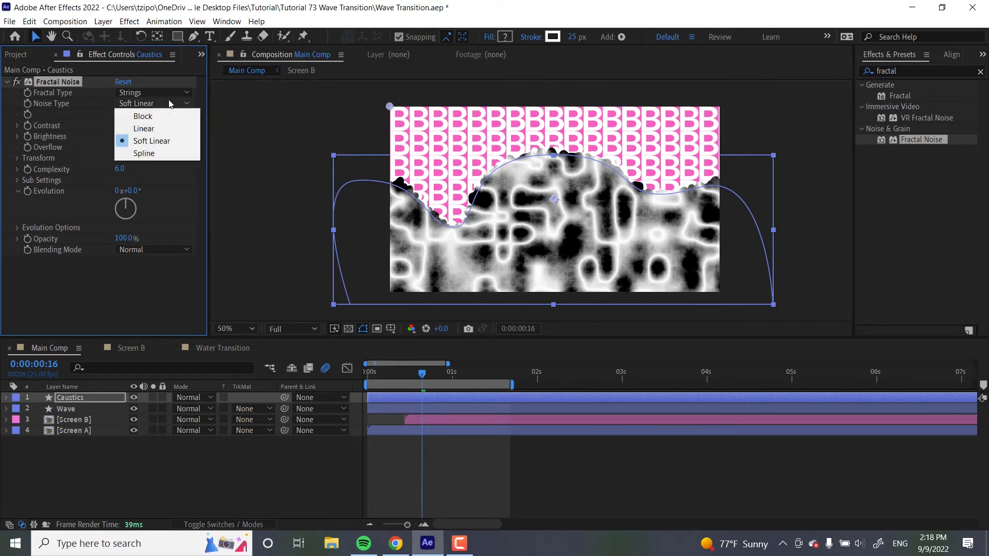
pyautogui.click(151, 153)
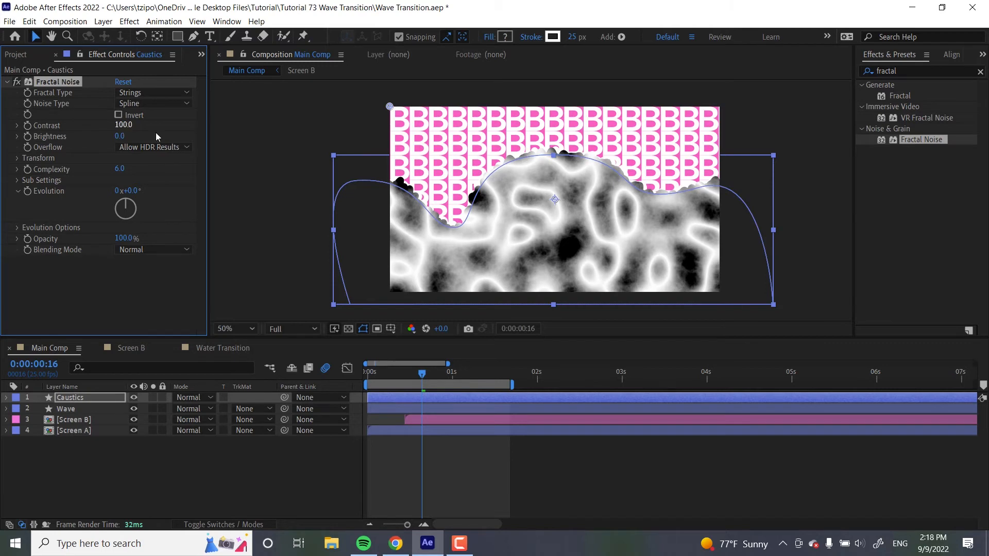
# Set the Fractal Noise Brightness to -80 and its Blending Mode to Screen.
pyautogui.click(119, 136)
pyautogui.write('-80')
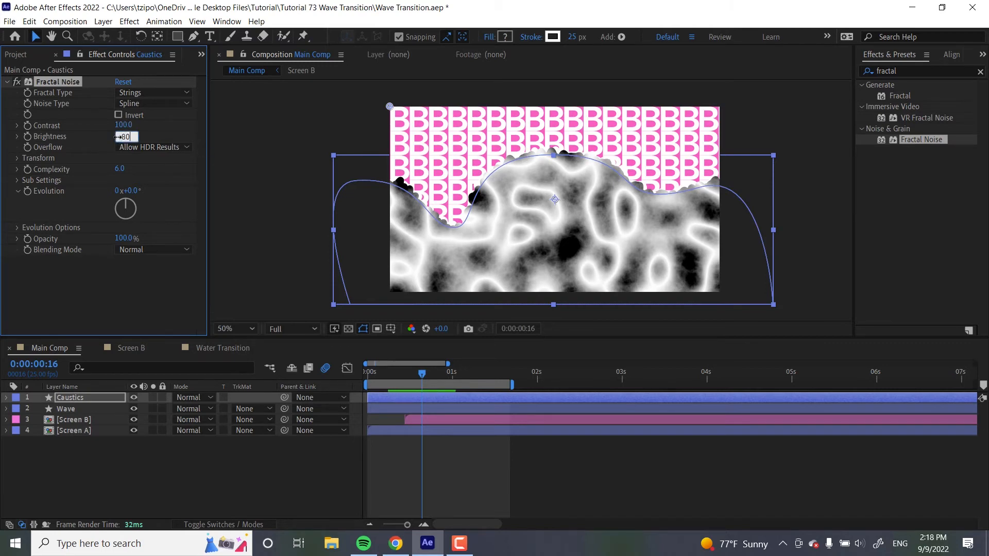
pyautogui.press('Return')
pyautogui.scroll(1, 175, 248)
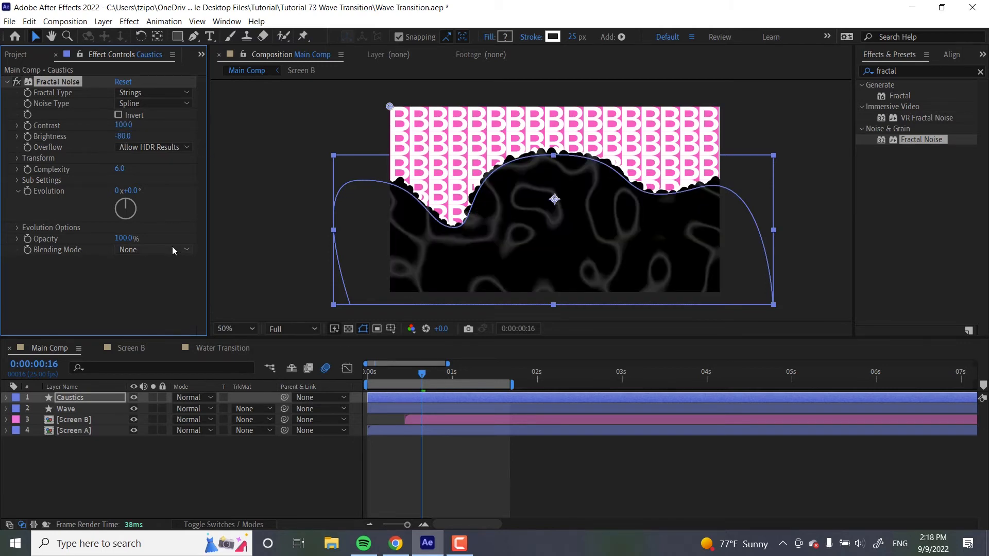
pyautogui.click(173, 248)
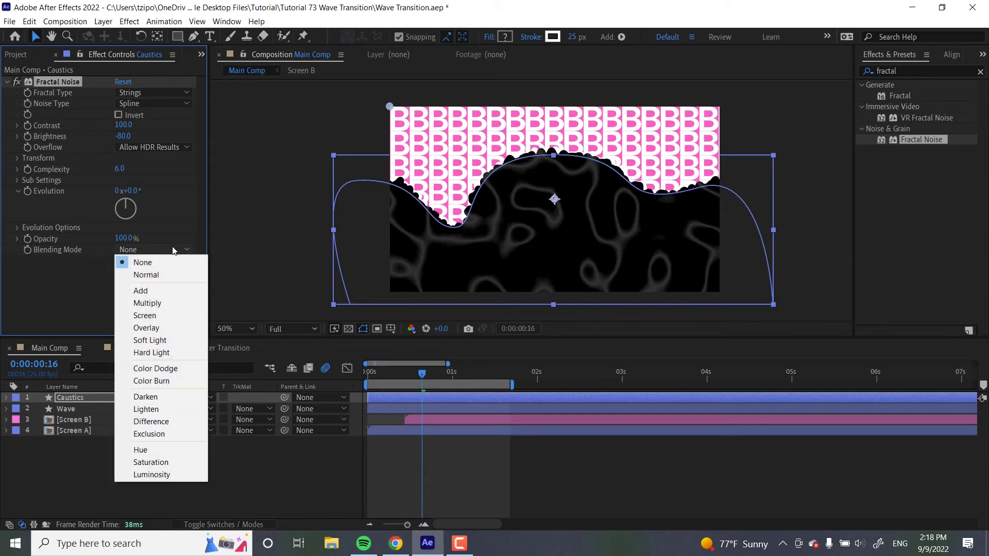
pyautogui.click(145, 315)
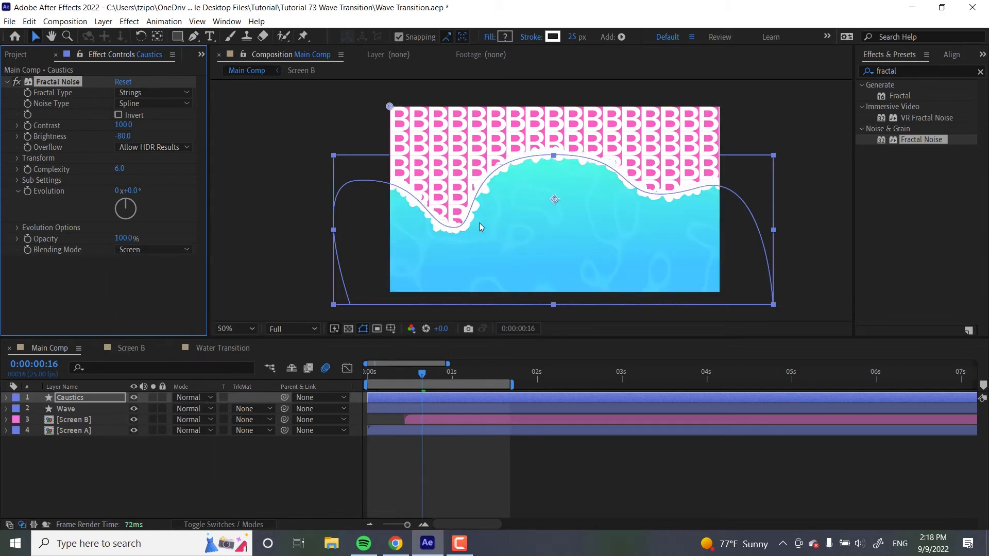
pyautogui.click(289, 264)
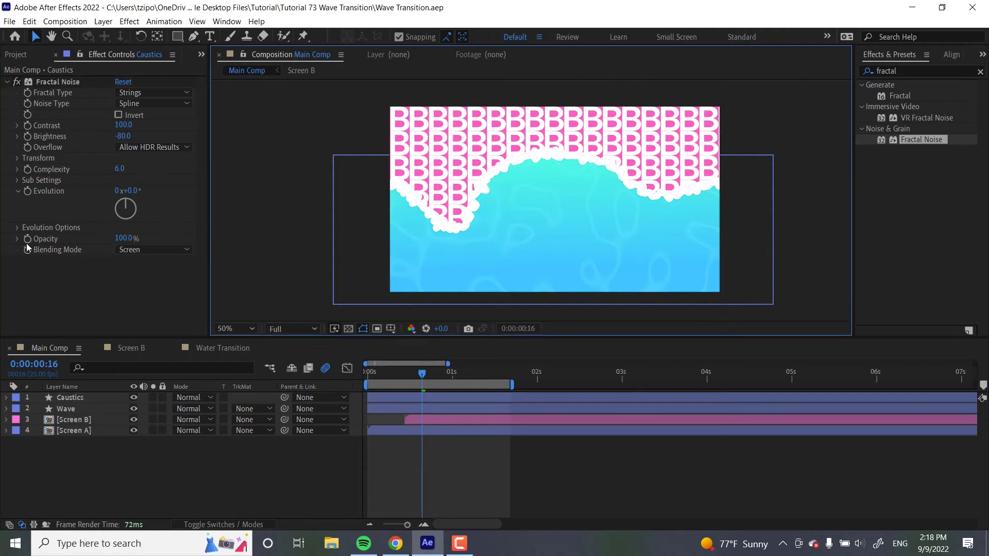
# Keyframe the Fractal Noise Evolution from 0 at the start of the comp to 1 full revolution at 0:00:01:18.
pyautogui.click(15, 227)
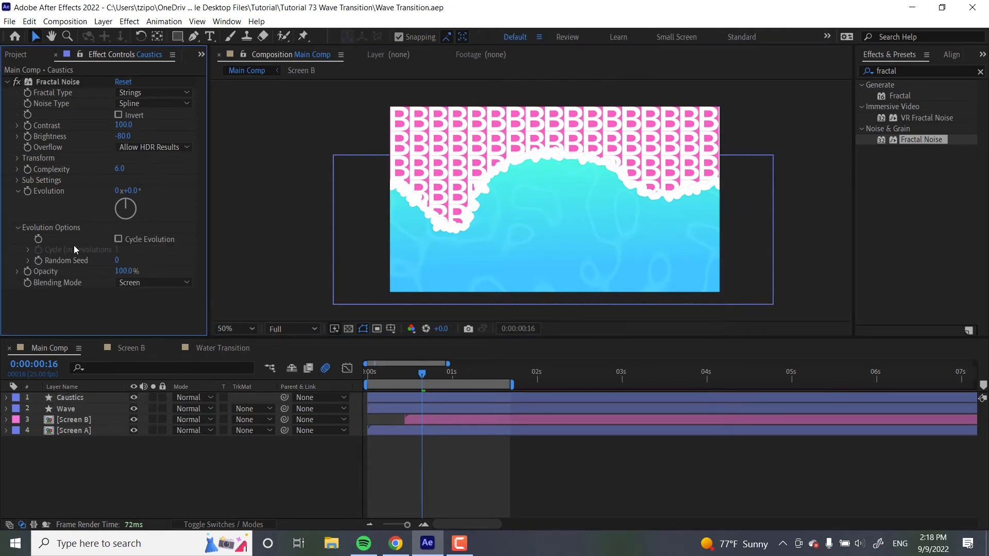
pyautogui.click(18, 228)
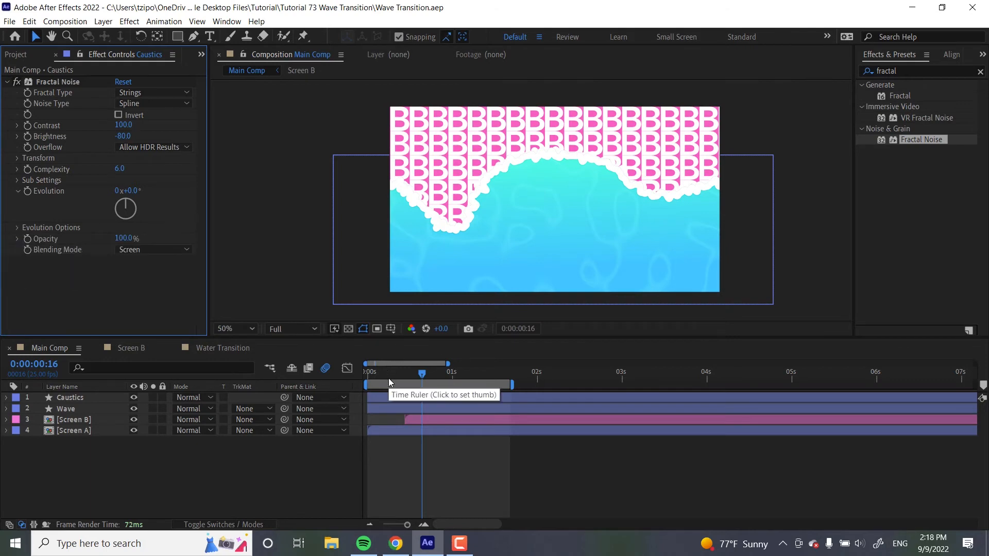
pyautogui.moveTo(389, 378); pyautogui.dragTo(353, 378)
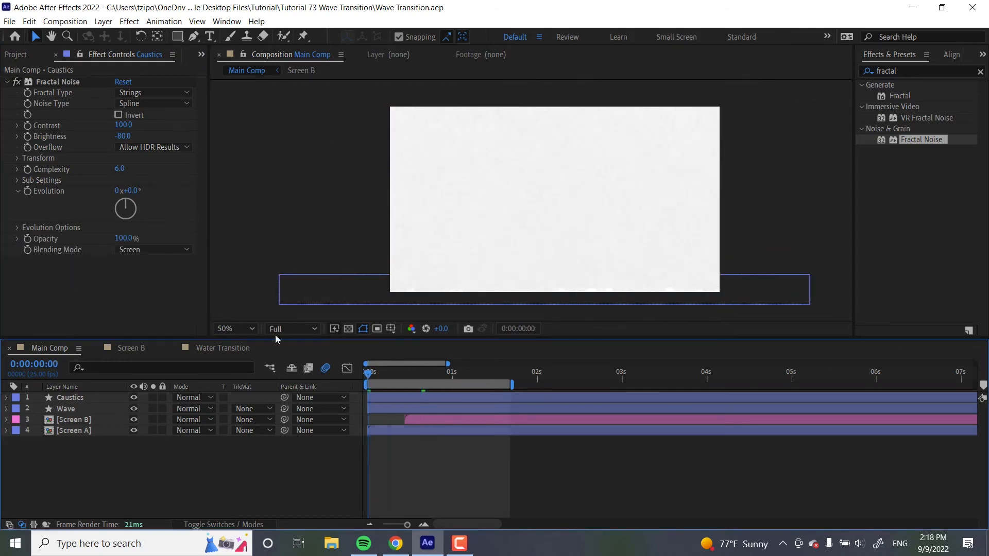
pyautogui.click(27, 192)
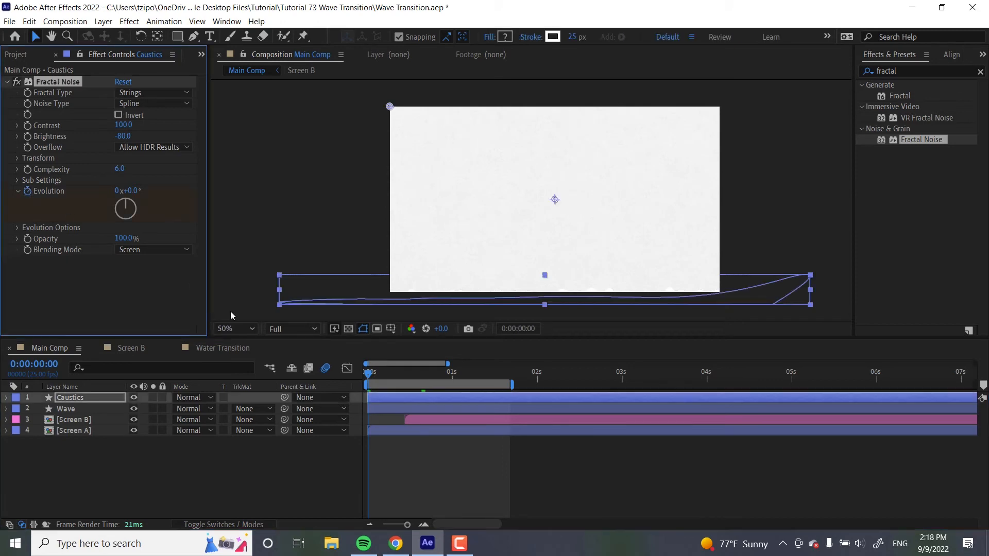
pyautogui.click(515, 374)
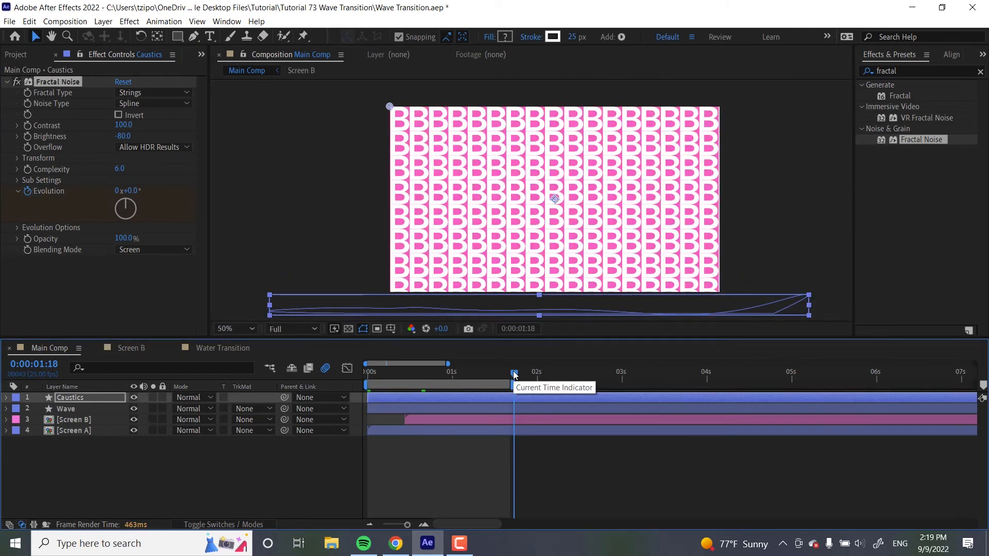
pyautogui.click(117, 191)
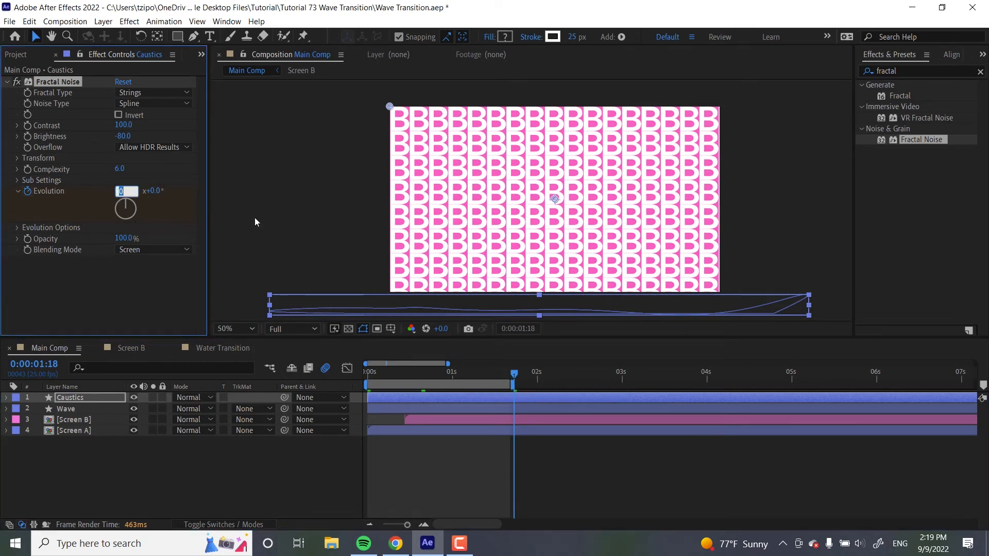
pyautogui.write('1')
pyautogui.press('Return')
# Preview the caustics animation from the start of Main Comp.
pyautogui.click(379, 370)
pyautogui.press('space')
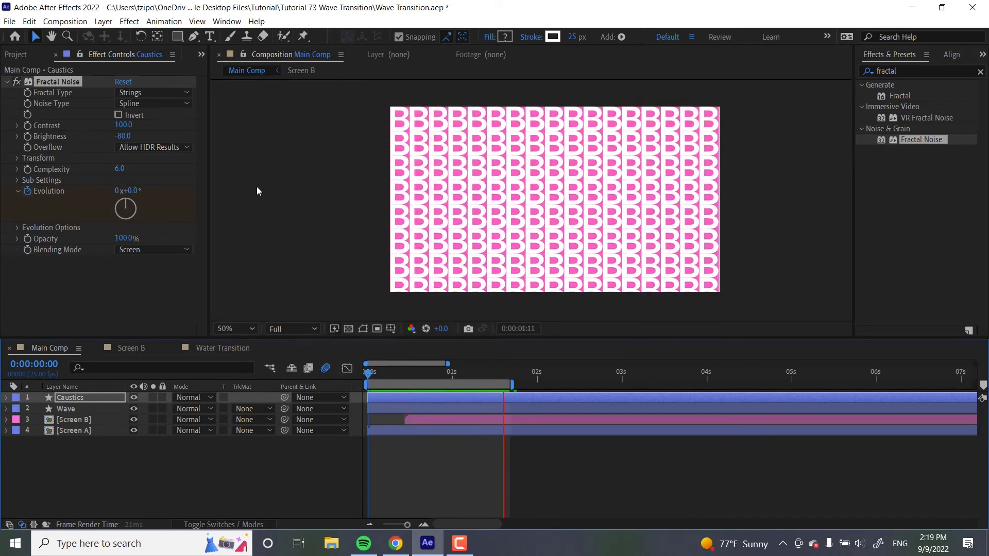
pyautogui.press('space')
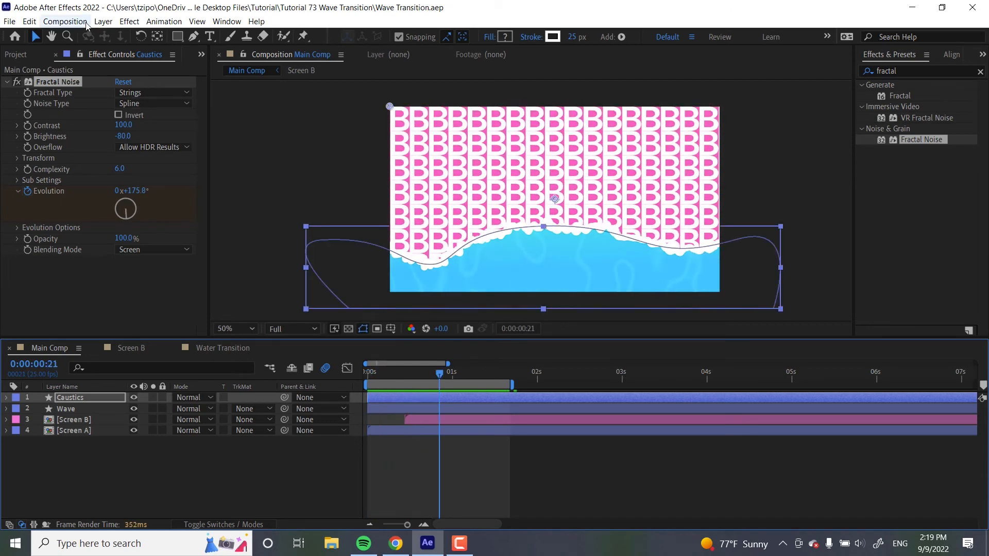
# Create a new white 1280 x 720 px solid layer named Bubbles.
pyautogui.click(103, 21)
pyautogui.moveTo(118, 35)
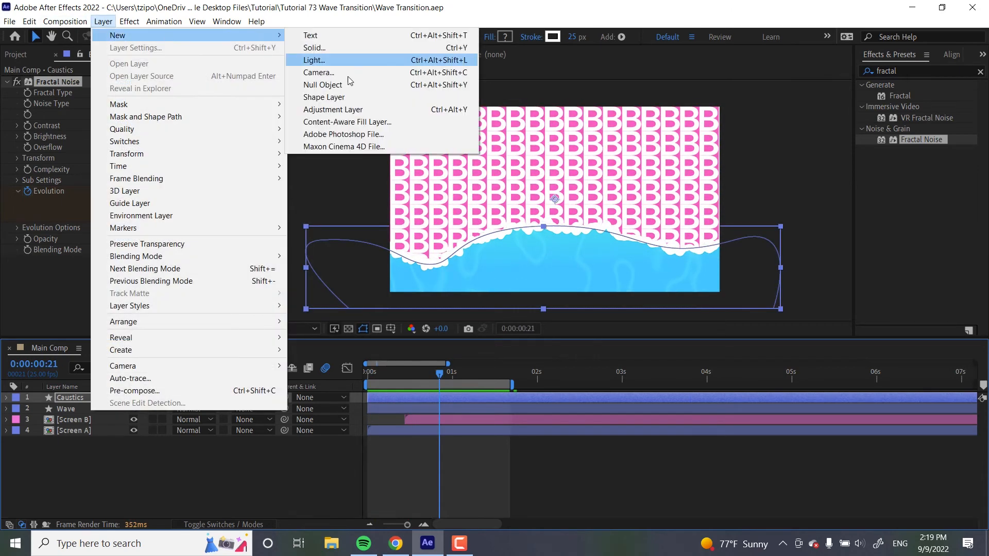
pyautogui.click(314, 48)
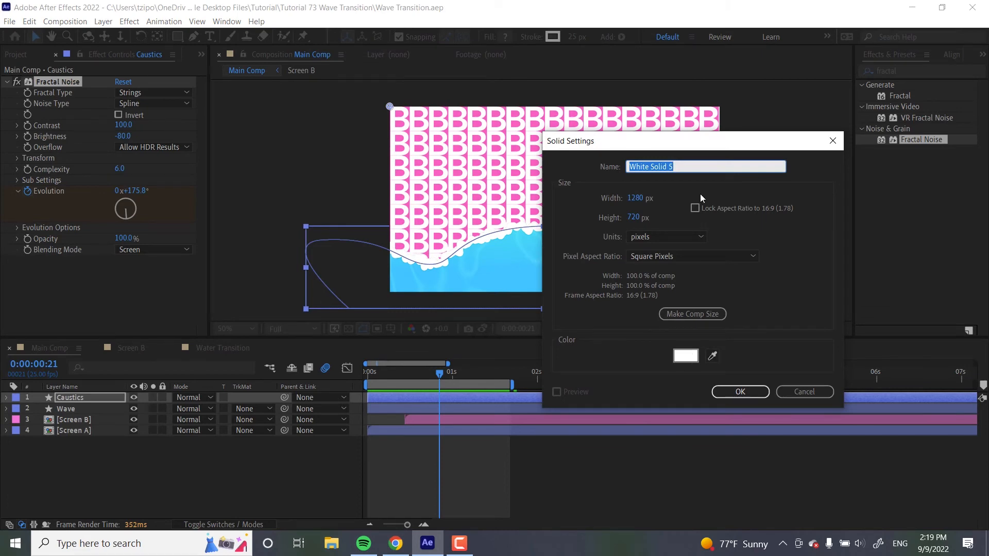
pyautogui.write('Bubbles')
pyautogui.press('Return')
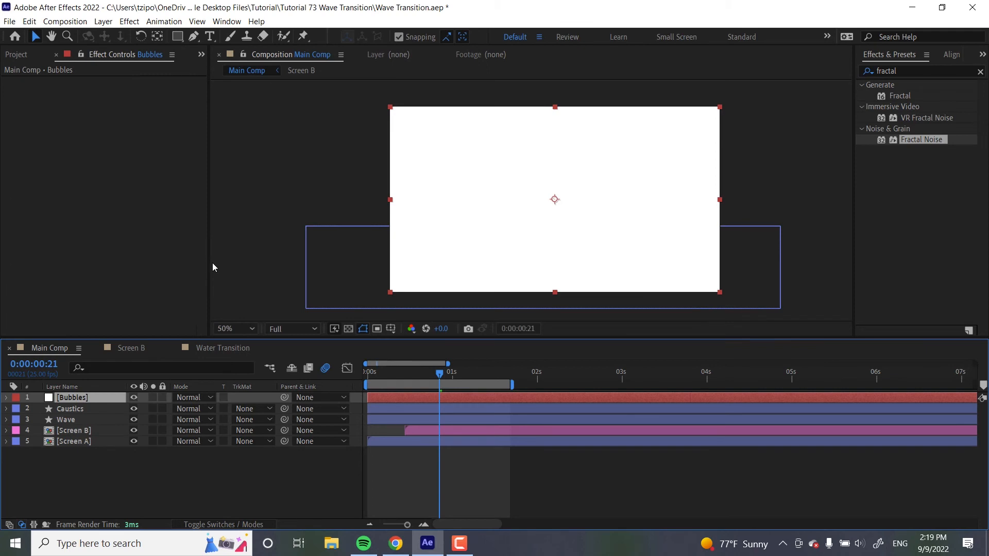
# Find the CC Particle Systems II effect and apply it to the Bubbles layer.
pyautogui.click(927, 72)
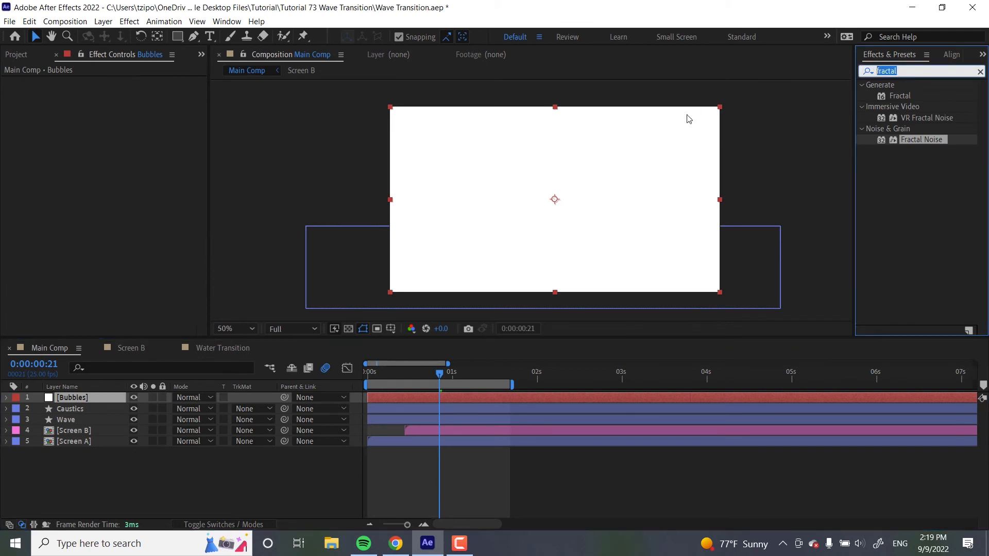
pyautogui.write('CC par')
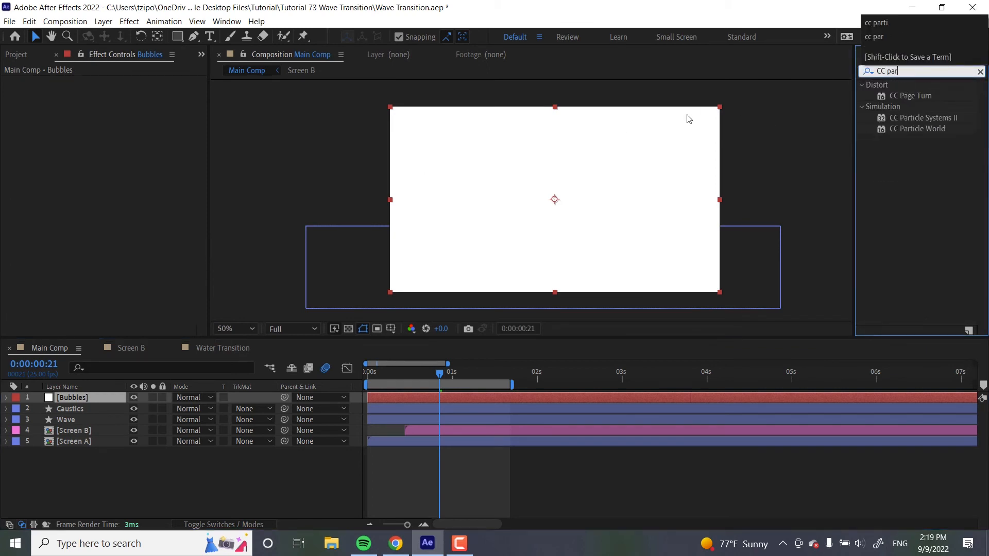
pyautogui.write('ticle Systems')
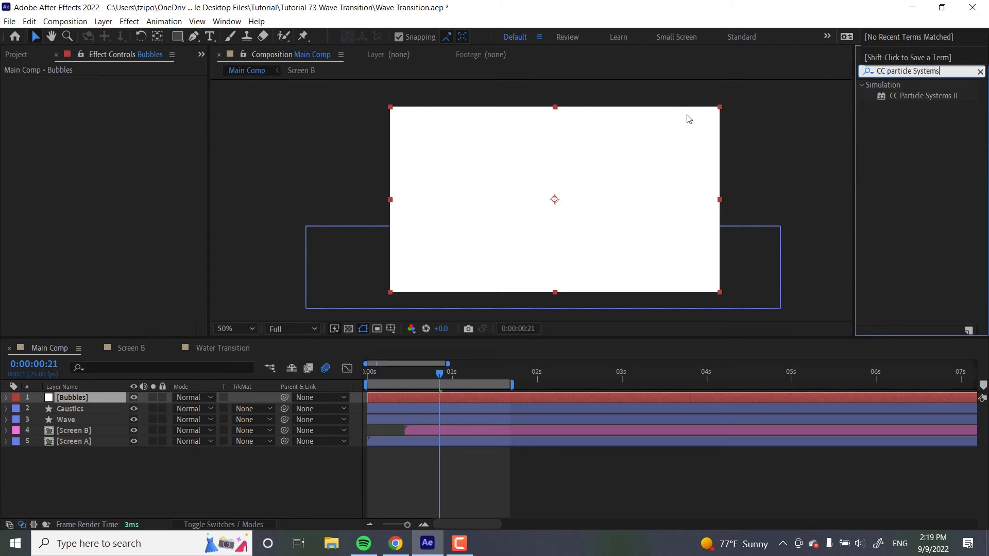
pyautogui.click(928, 97)
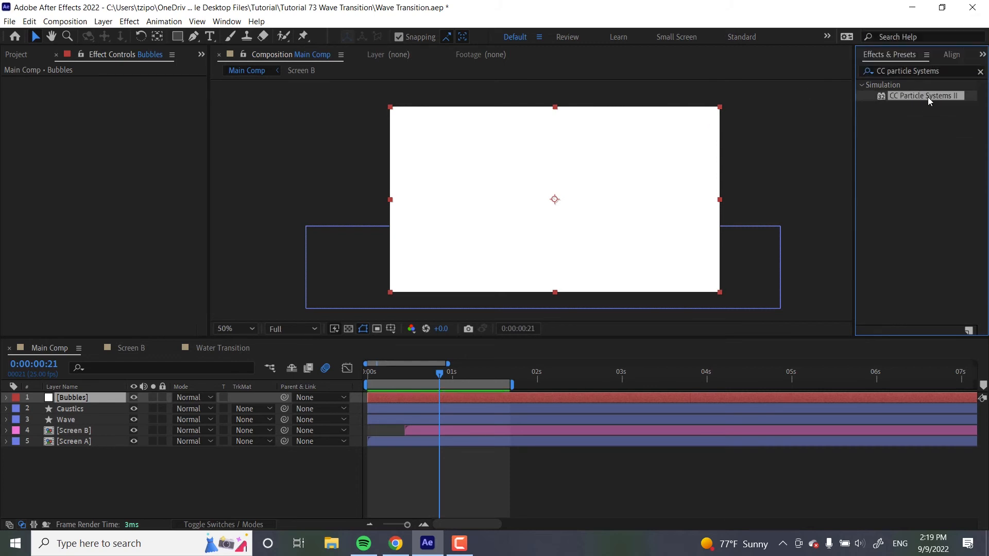
pyautogui.doubleClick(928, 97)
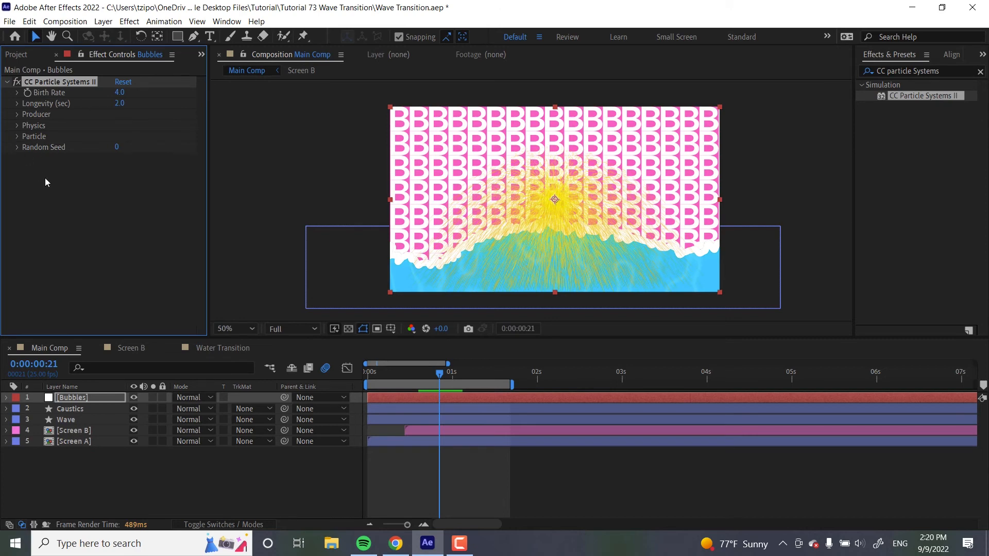
# In the Particle settings, set the Particle Type to Lens Convex and the Birth Size to 0.3.
pyautogui.click(17, 136)
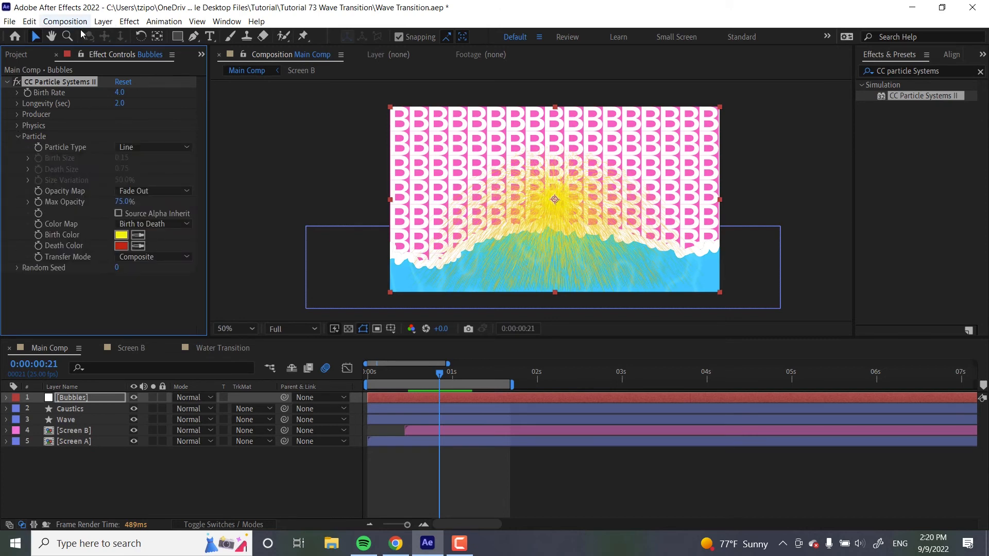
pyautogui.click(186, 147)
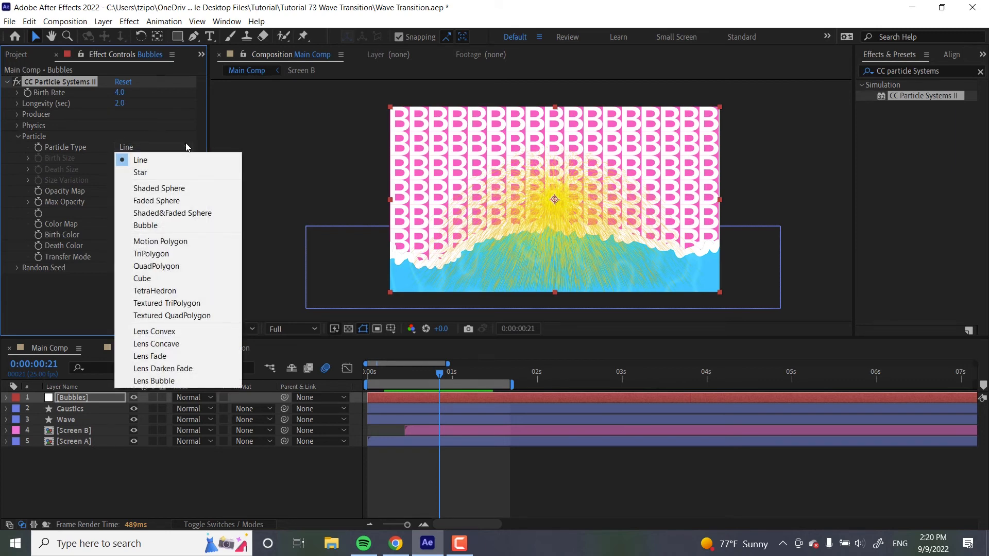
pyautogui.click(148, 331)
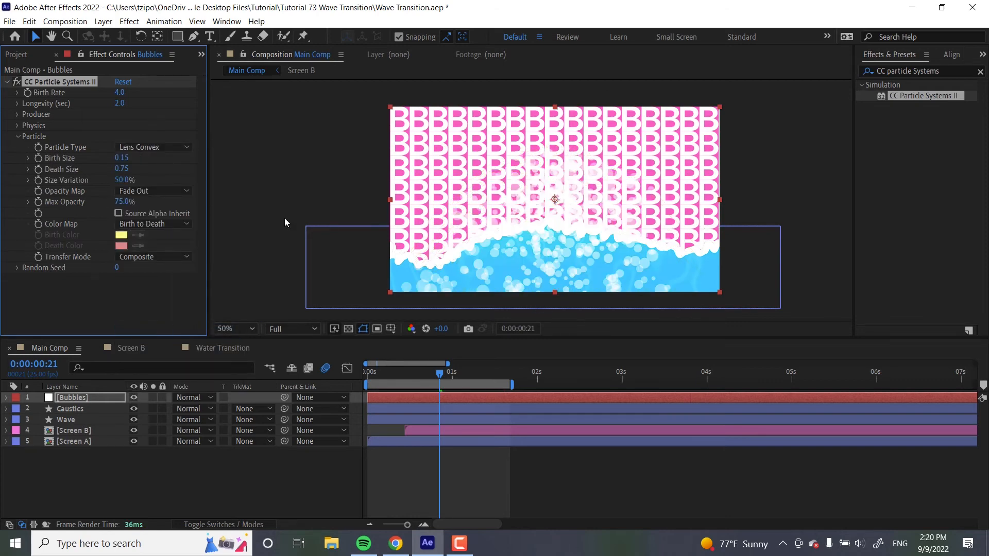
pyautogui.click(123, 159)
pyautogui.write('0.3')
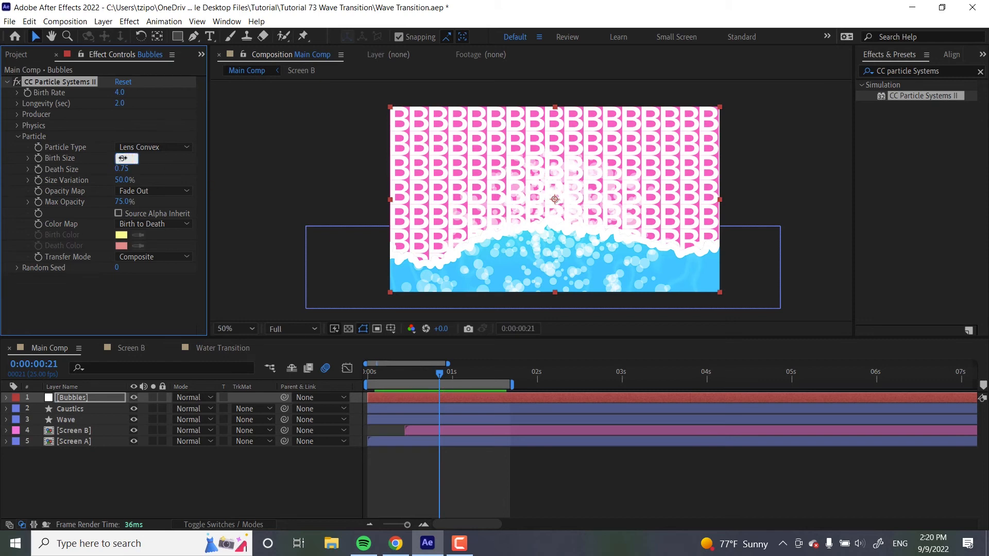
pyautogui.press('Return')
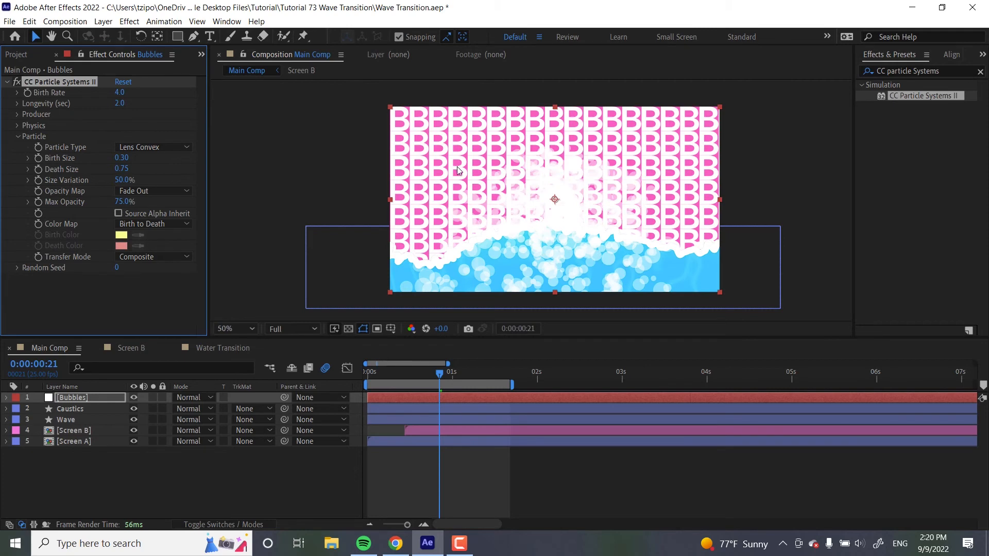
# Set the bubble particles' Death Size to 0.5 and Max Opacity to 100%.
pyautogui.click(125, 170)
pyautogui.write('0.5')
pyautogui.press('Return')
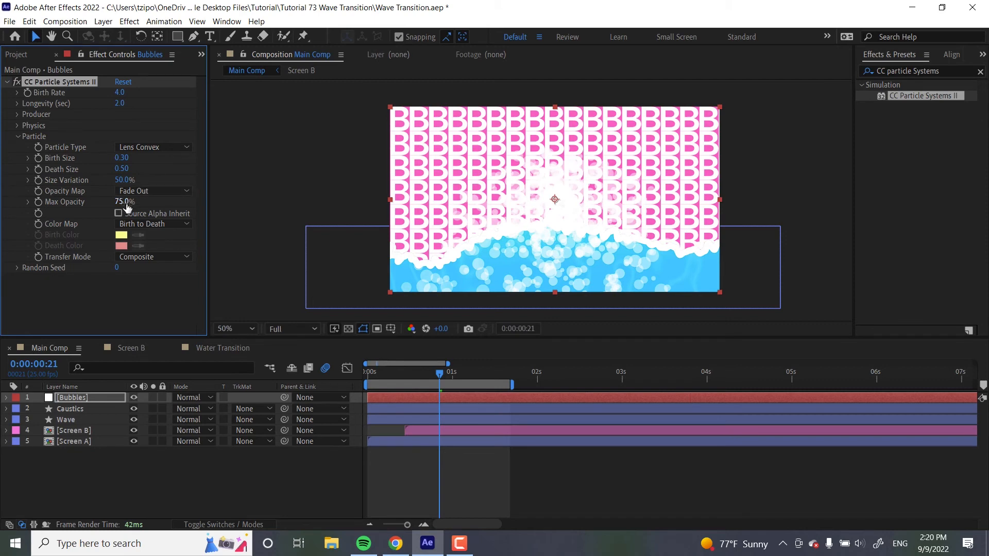
pyautogui.moveTo(126, 202); pyautogui.dragTo(239, 202)
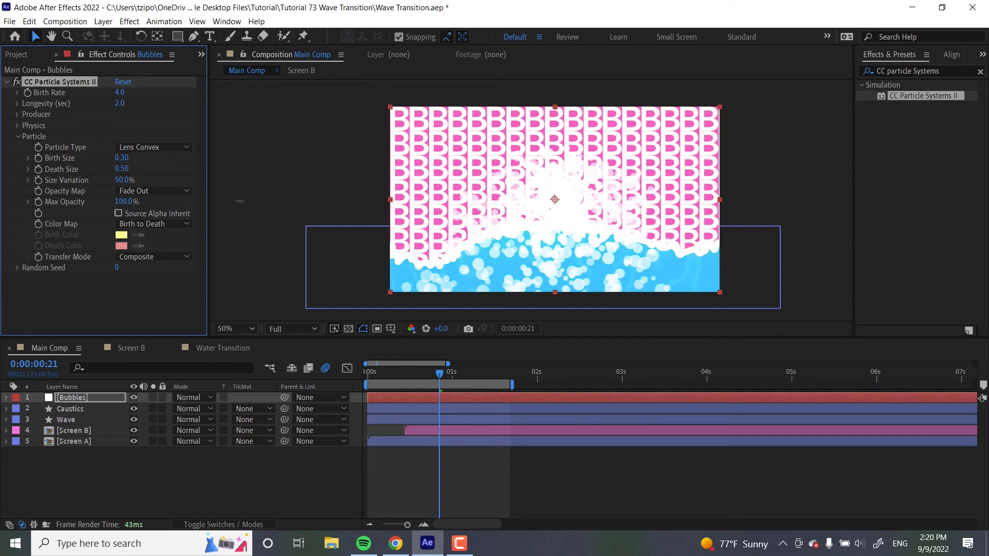
# In the Physics settings, set the Animation to Direction Normalized, the Velocity to 1.5 and the Gravity to -2.
pyautogui.click(17, 125)
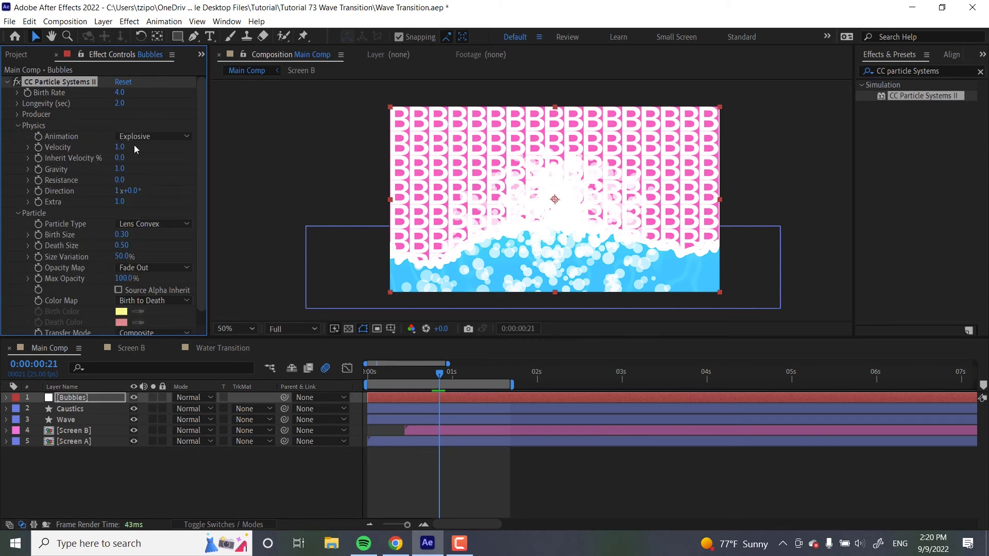
pyautogui.click(149, 137)
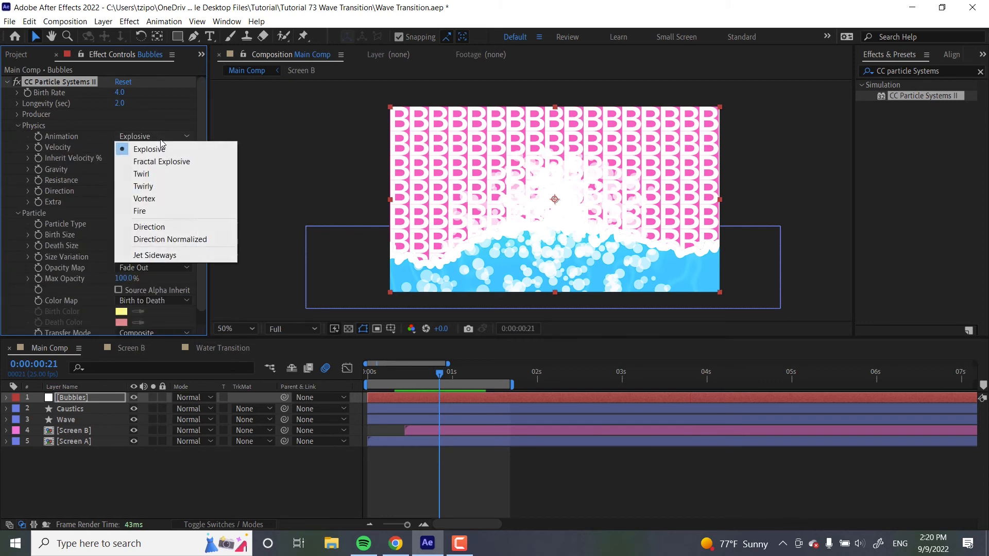
pyautogui.click(156, 242)
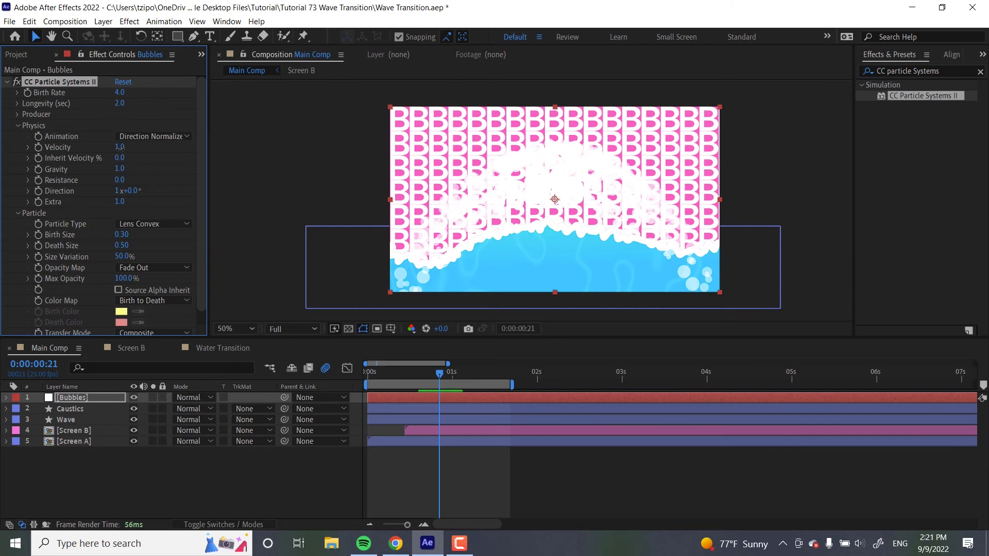
pyautogui.click(121, 147)
pyautogui.write('1.5')
pyautogui.press('Return')
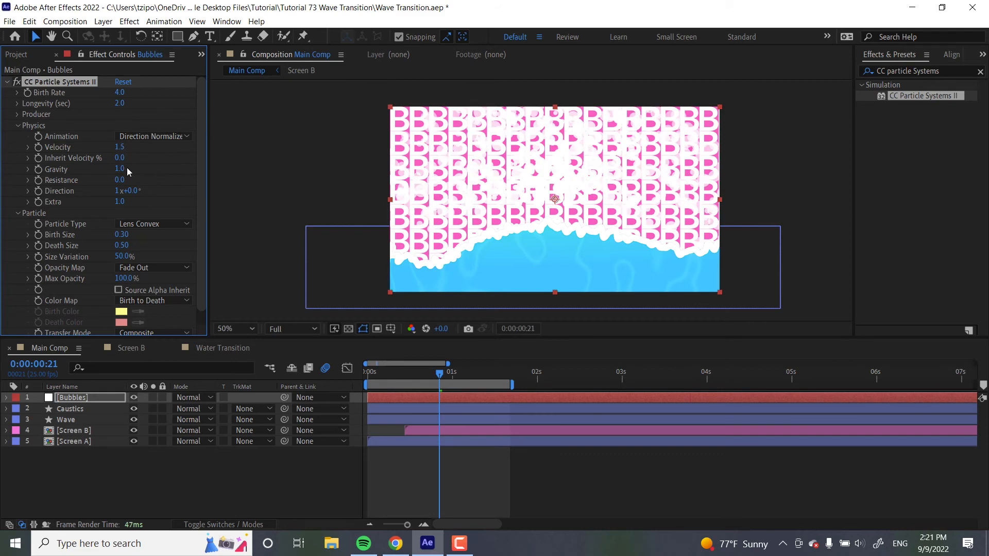
pyautogui.click(120, 169)
pyautogui.write('-2.0')
pyautogui.press('Return')
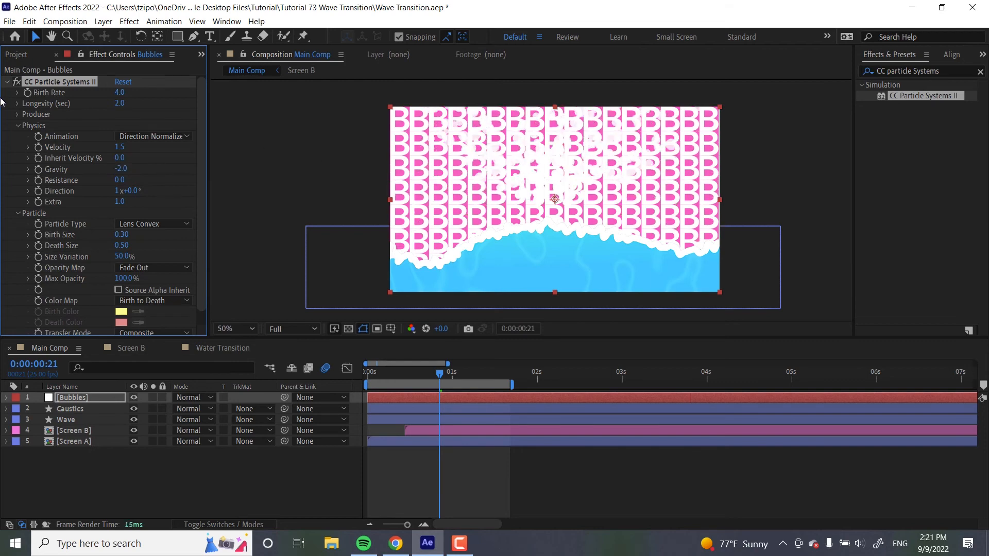
# Set the Longevity of the bubble particles to 0.4 seconds.
pyautogui.click(17, 104)
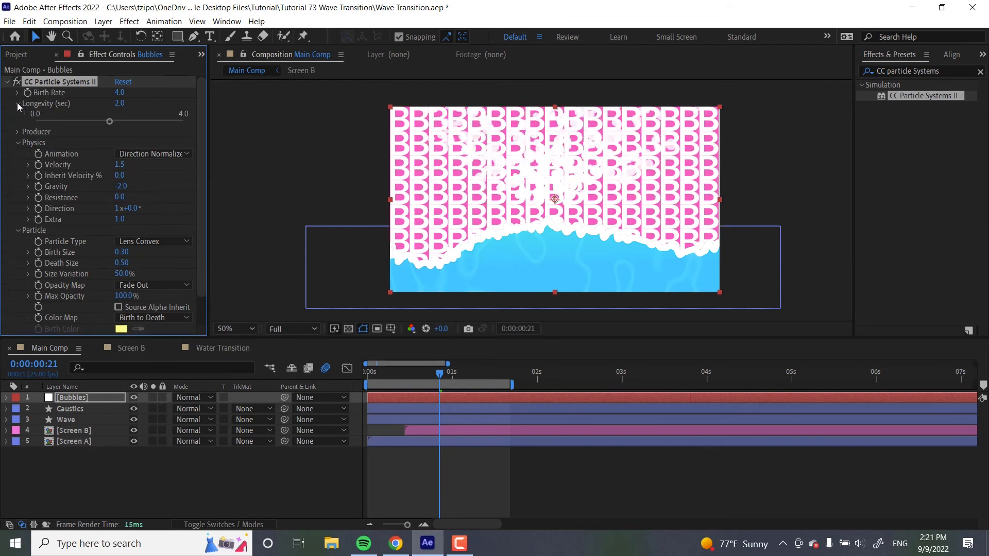
pyautogui.click(121, 103)
pyautogui.write('0.4')
pyautogui.press('Return')
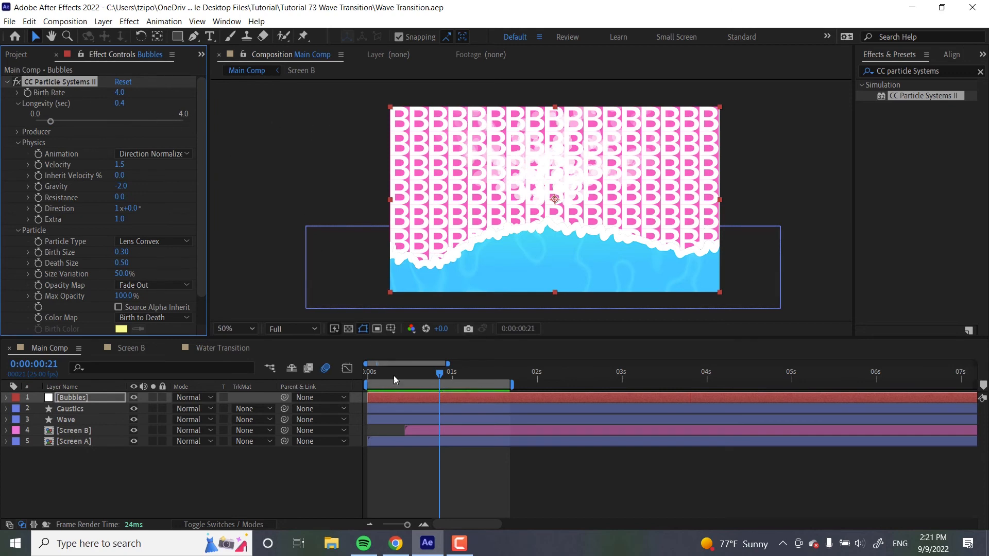
# Keyframe the Birth Rate of the bubbles at 4.0 on the first frame and at 0 at 1 second.
pyautogui.moveTo(389, 373); pyautogui.dragTo(359, 376)
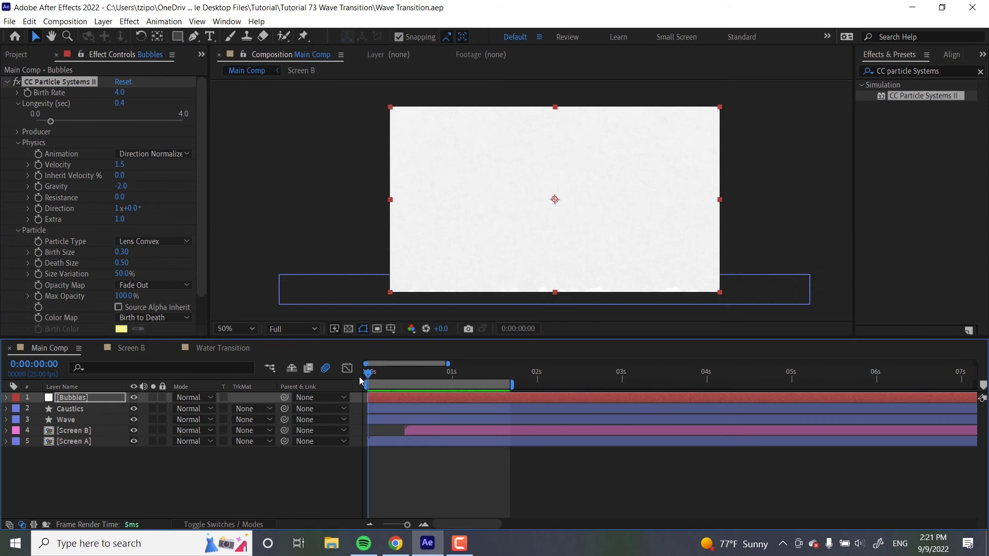
pyautogui.click(27, 93)
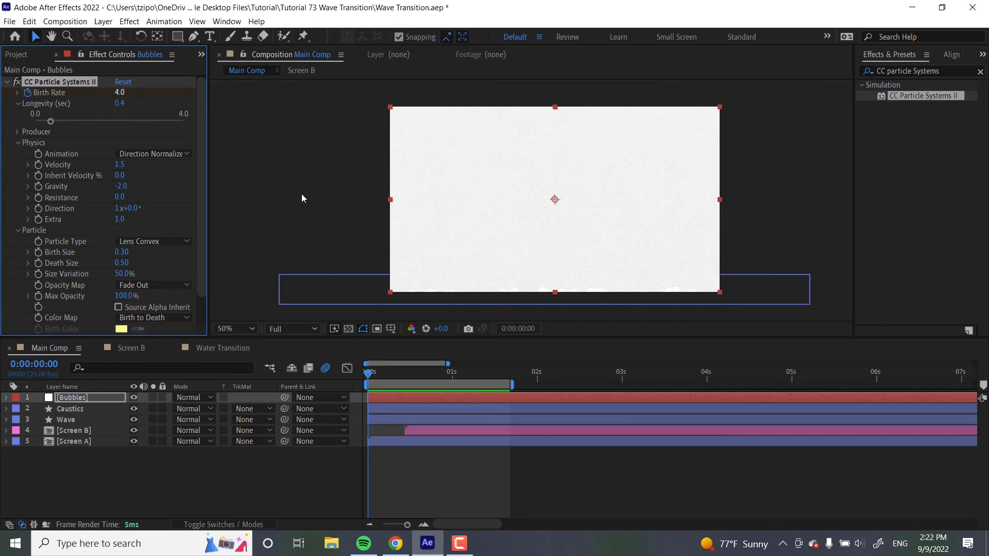
pyautogui.click(452, 373)
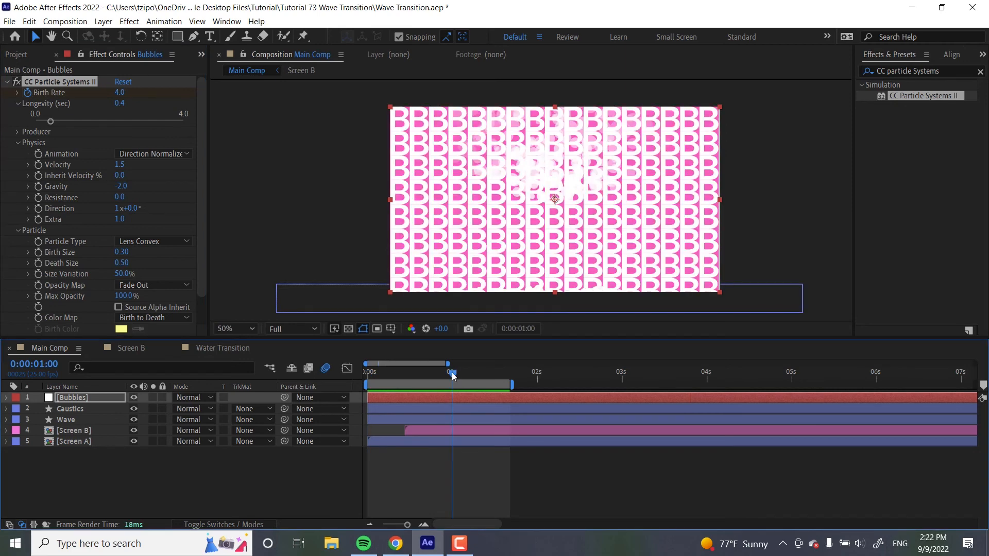
pyautogui.click(120, 92)
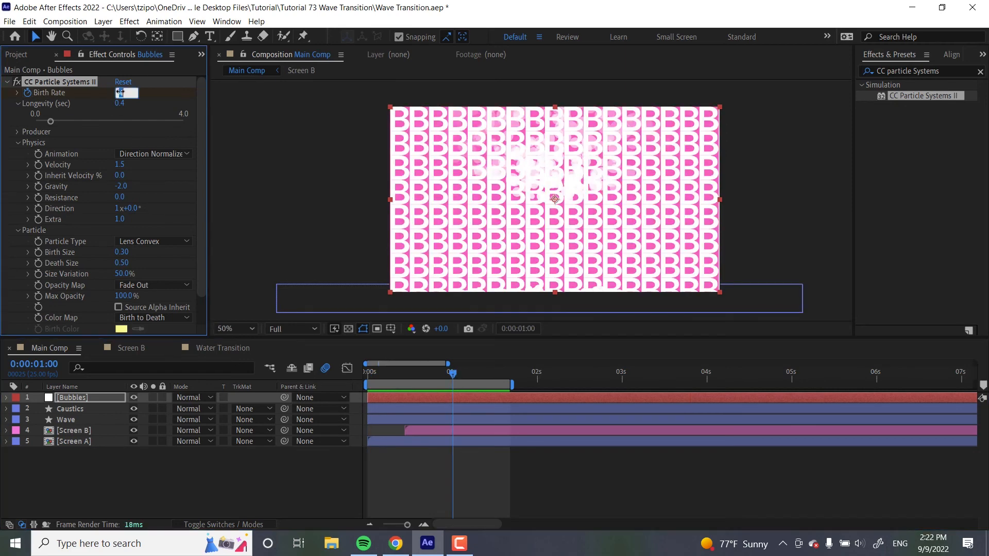
pyautogui.write('0')
pyautogui.press('Return')
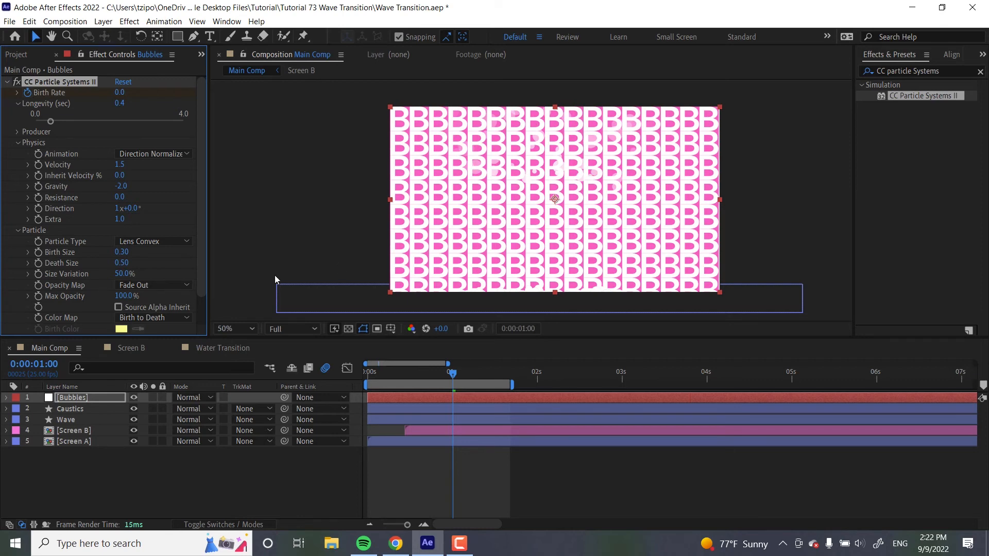
# Find the Wave layer's Path property and use Create Nulls From Paths to make nulls that follow its points.
pyautogui.click(409, 372)
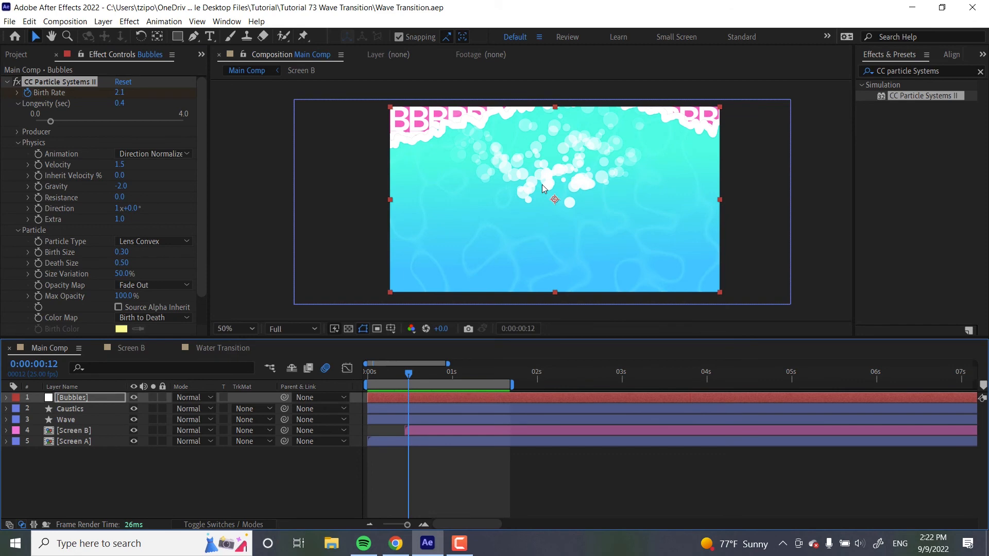
pyautogui.click(82, 419)
pyautogui.click(124, 368)
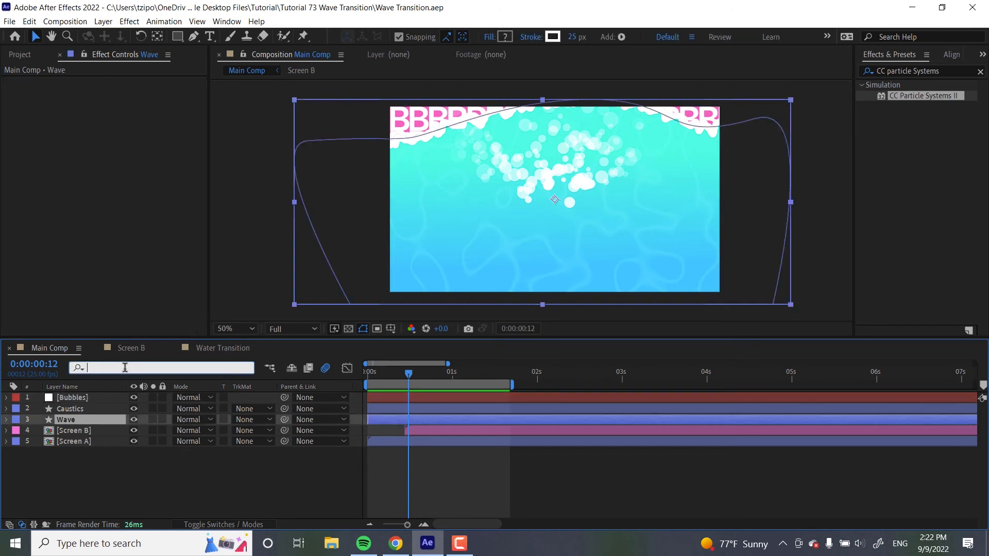
pyautogui.write('path')
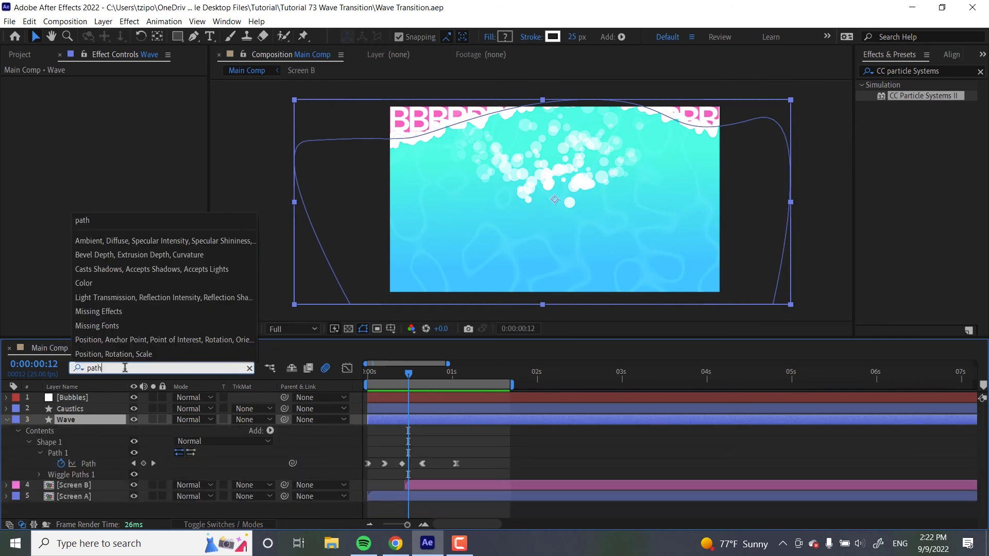
pyautogui.click(89, 465)
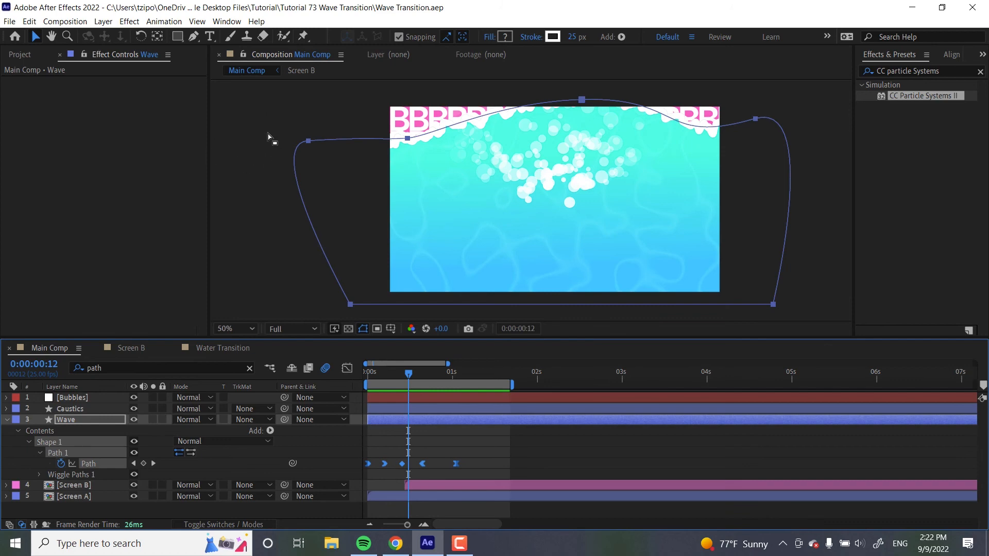
pyautogui.click(231, 23)
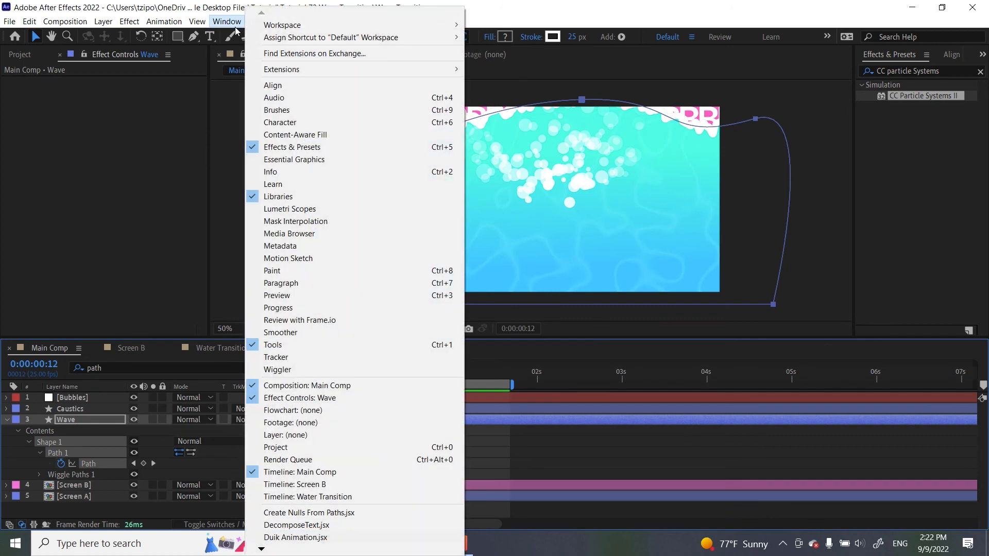
pyautogui.click(326, 517)
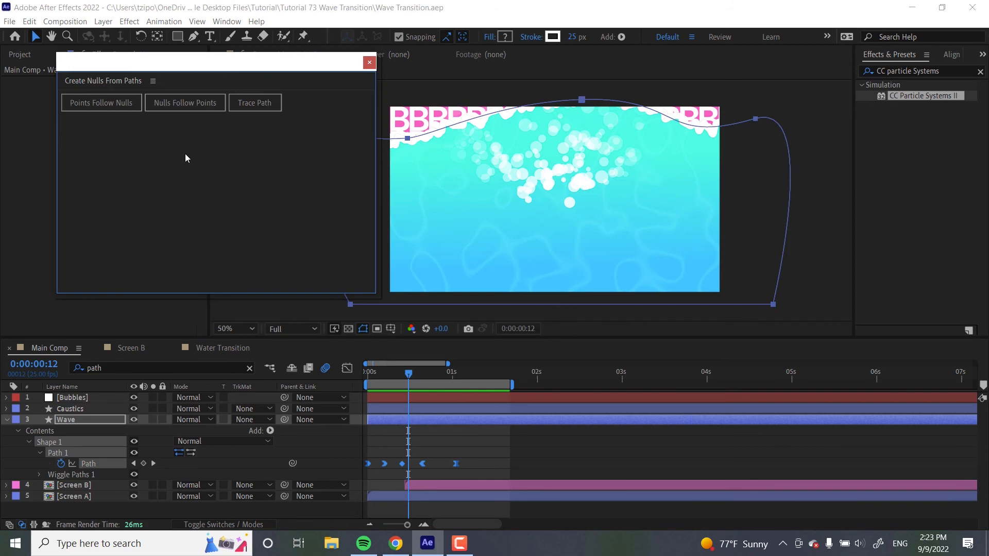
pyautogui.click(190, 104)
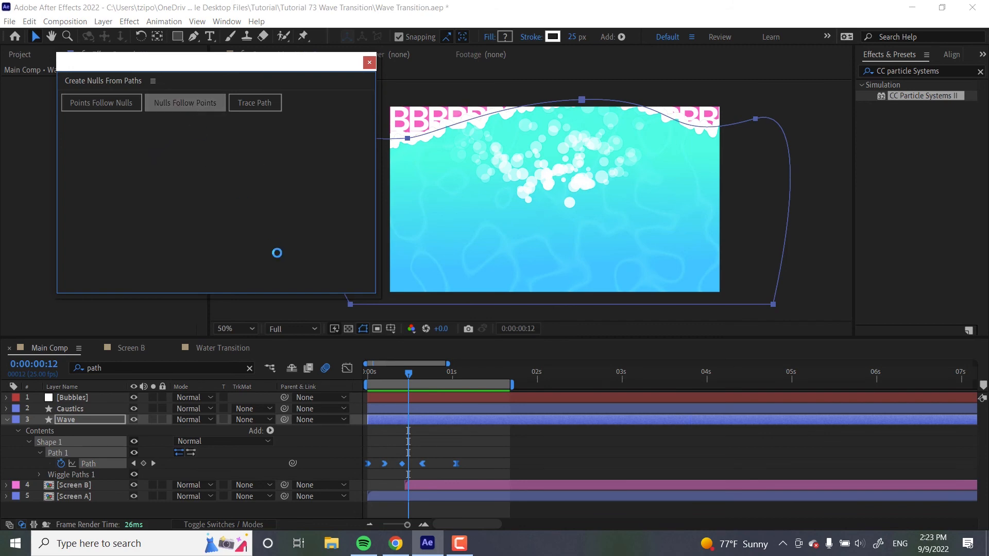
pyautogui.click(371, 66)
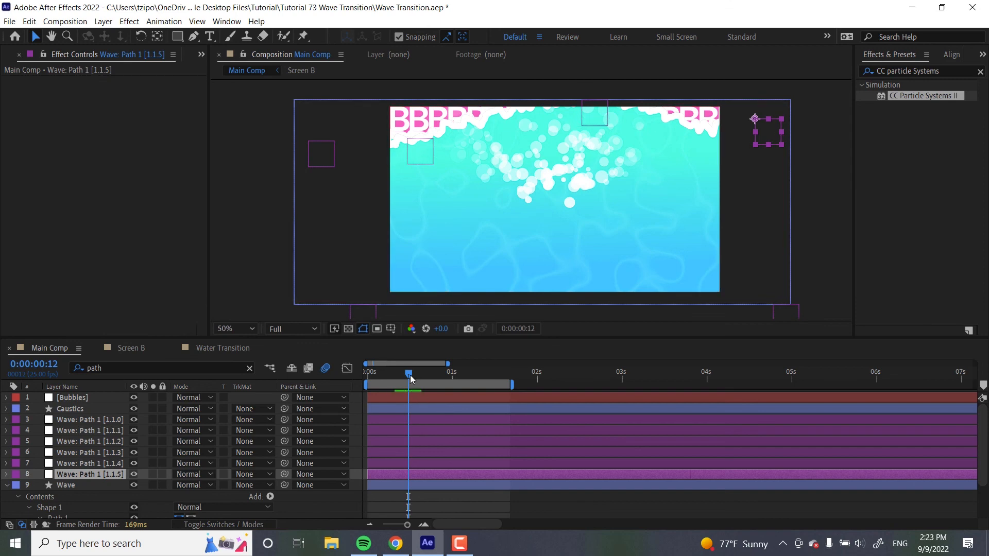
# Delete all the path nulls except Wave: Path 1 [1.1.0], which follows the crest of the wave.
pyautogui.moveTo(410, 373)
pyautogui.mouseDown()
pyautogui.moveTo(431, 375)
pyautogui.moveTo(414, 375)
pyautogui.mouseUp()
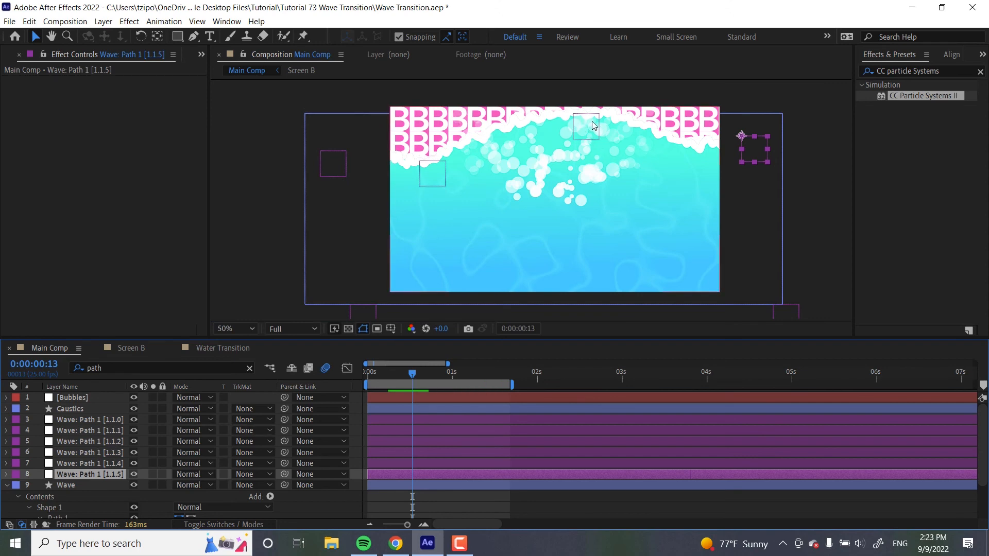
pyautogui.press('Delete')
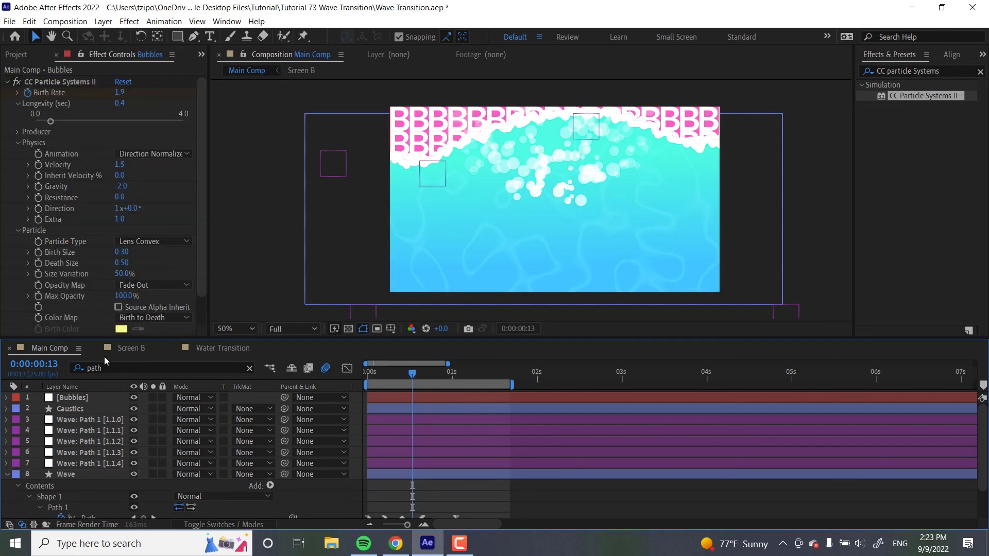
pyautogui.click(83, 459)
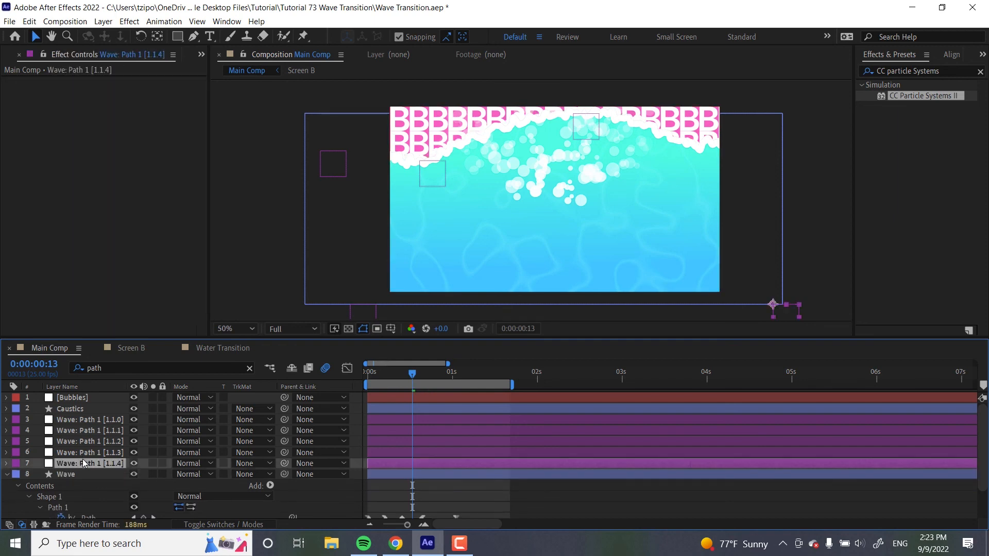
pyautogui.press('Delete')
pyautogui.click(83, 451)
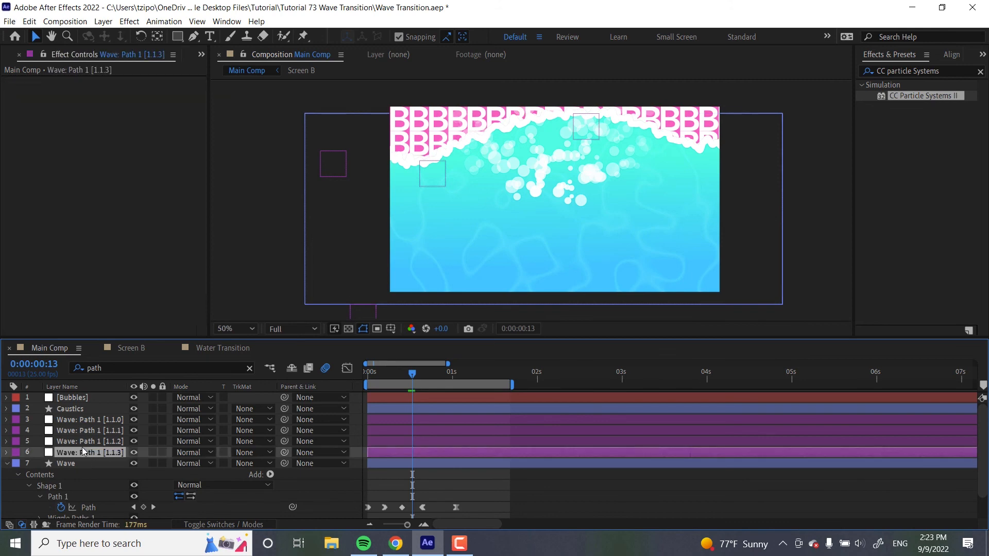
pyautogui.press('Delete')
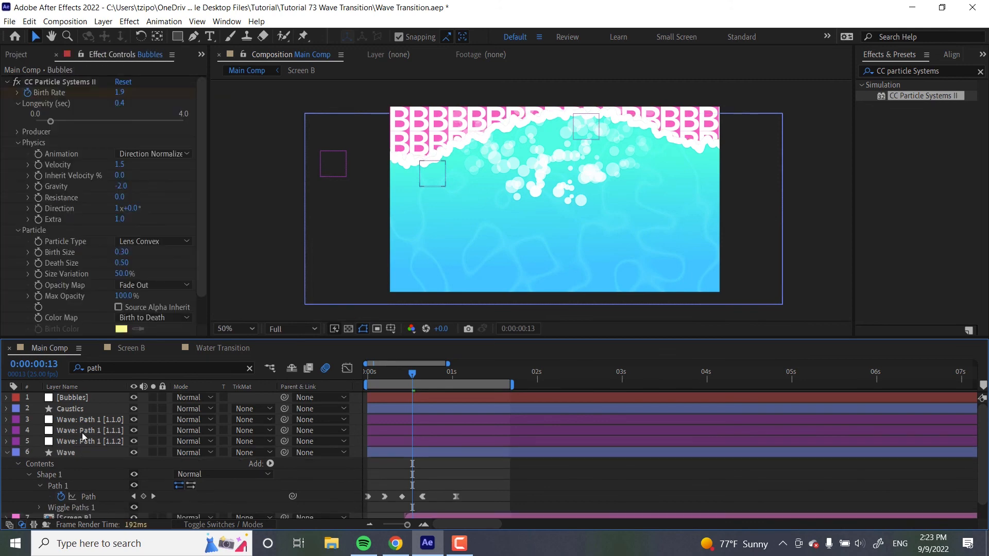
pyautogui.click(82, 432)
pyautogui.press('Delete')
pyautogui.click(82, 433)
pyautogui.press('Delete')
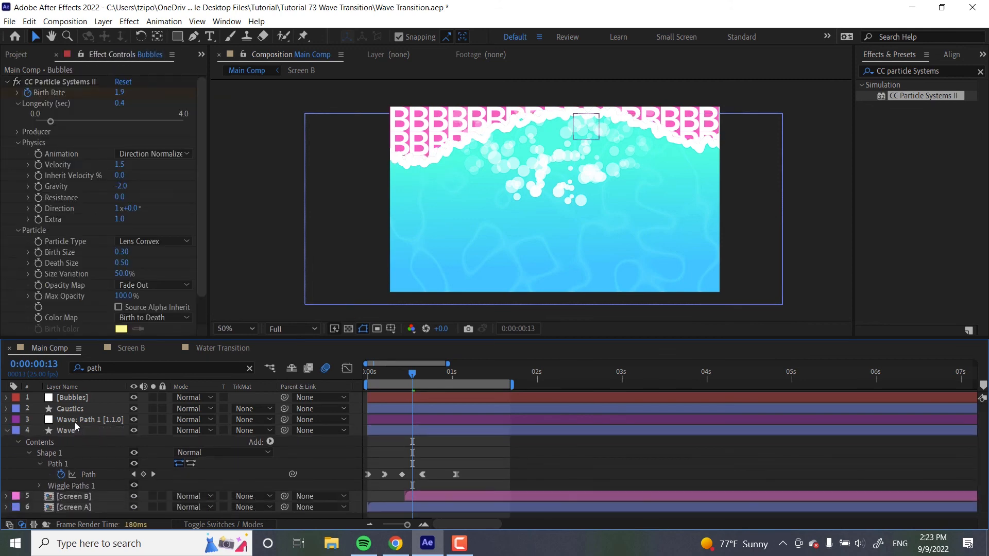
# Rename the remaining path null to Water Null.
pyautogui.click(75, 422)
pyautogui.press('Return')
pyautogui.write('W')
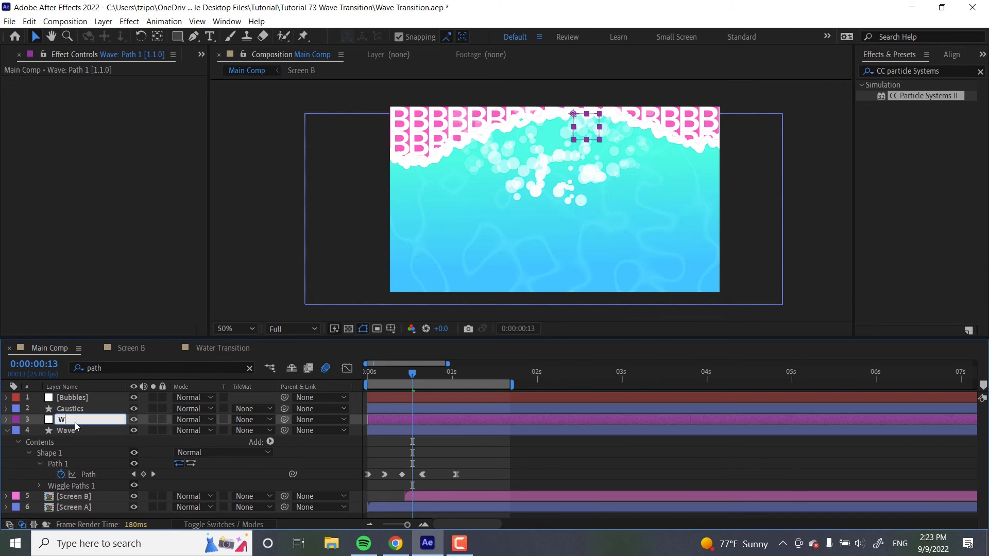
pyautogui.write('ater Null')
pyautogui.press('Return')
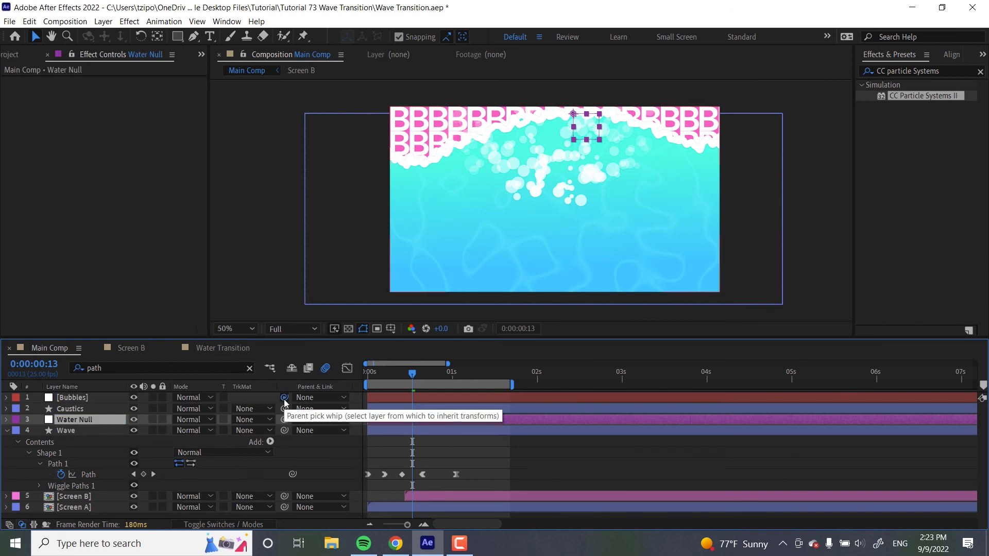
# Parent the Bubbles layer to Water Null and move it up towards the wave crest at frame 12.
pyautogui.moveTo(272, 404); pyautogui.dragTo(97, 419)
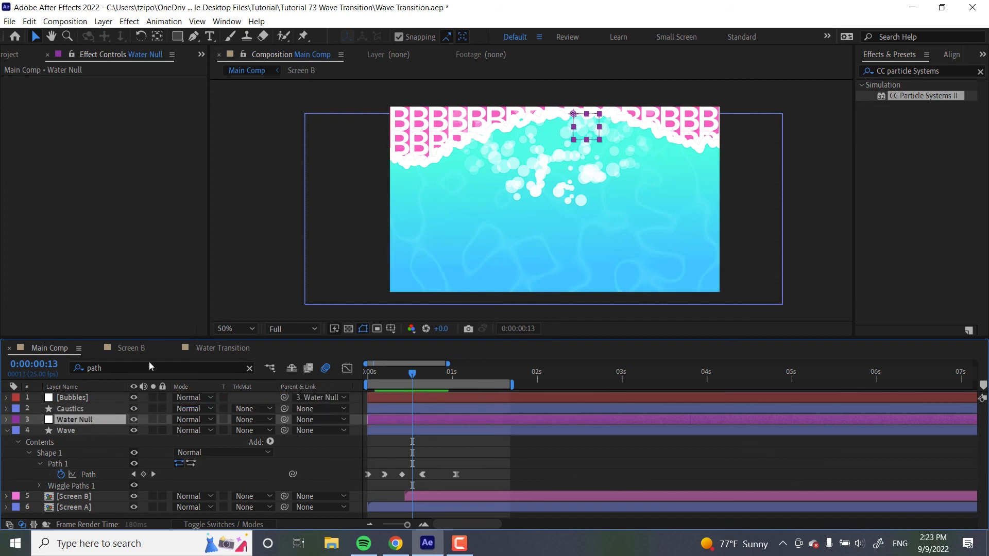
pyautogui.press('pageup')
pyautogui.click(73, 397)
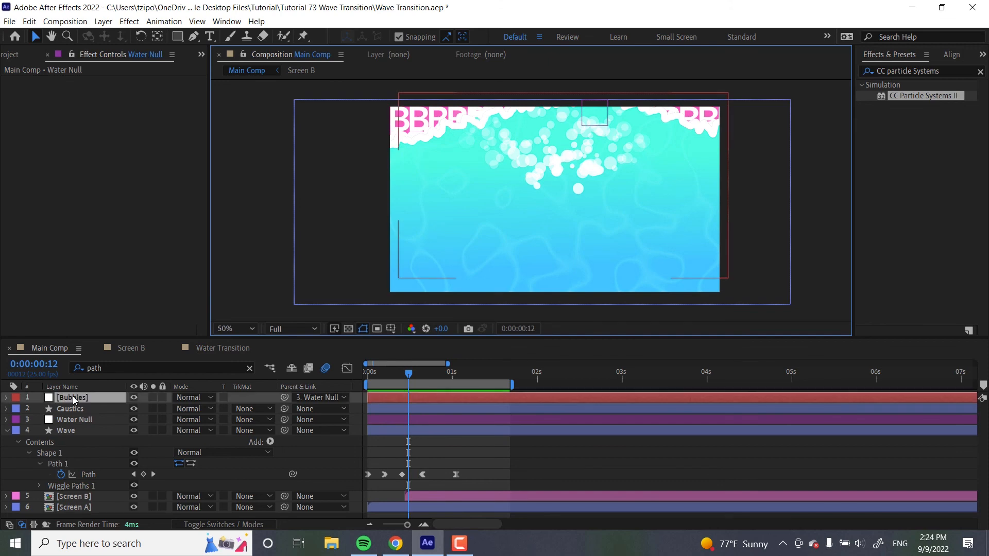
pyautogui.moveTo(599, 231); pyautogui.dragTo(601, 199)
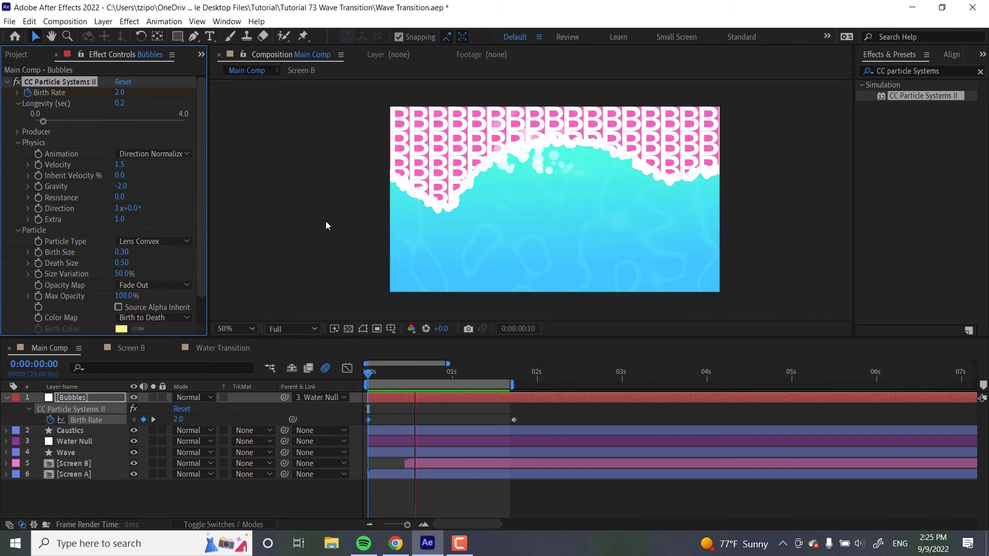
# Preview the bubbles moving with the wave from the start of Main Comp.
pyautogui.press('space')
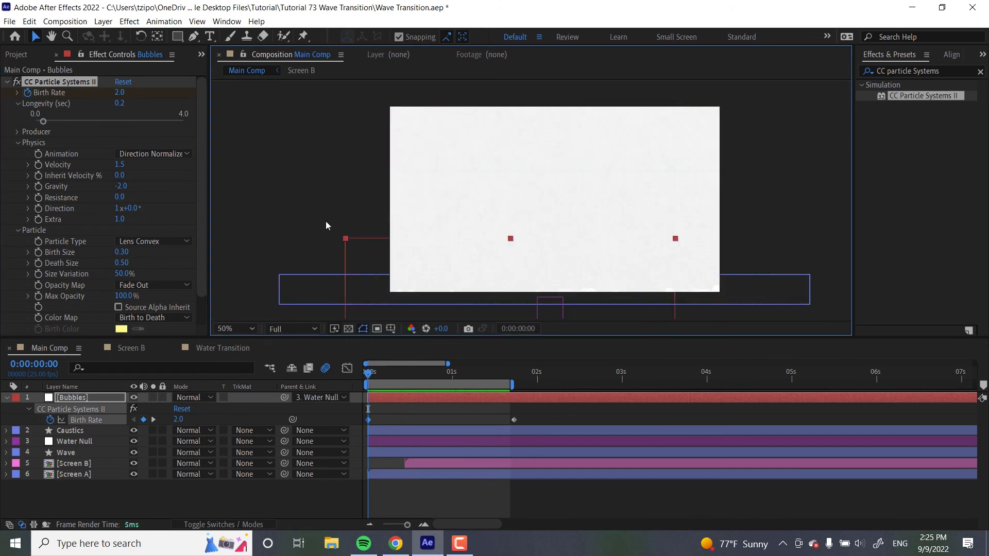
pyautogui.press('space')
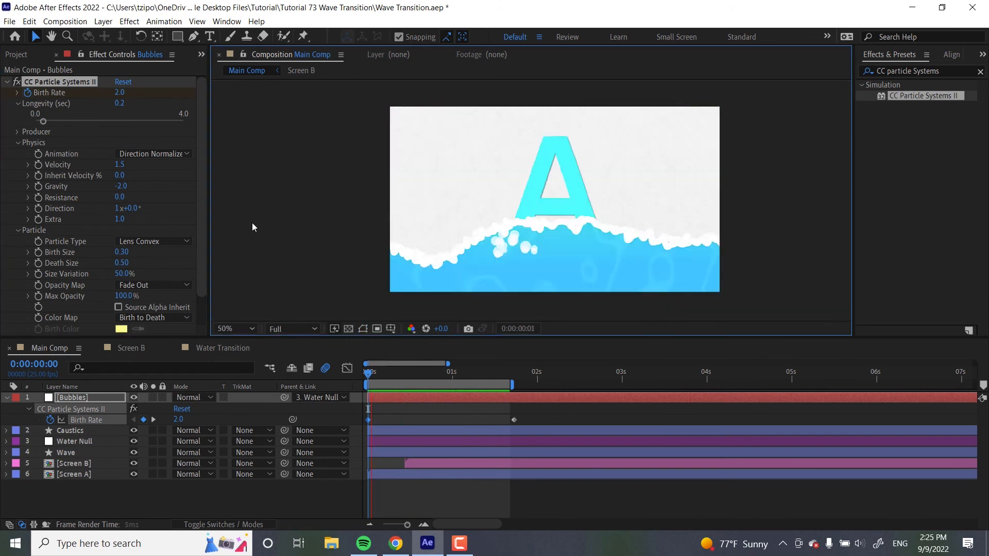